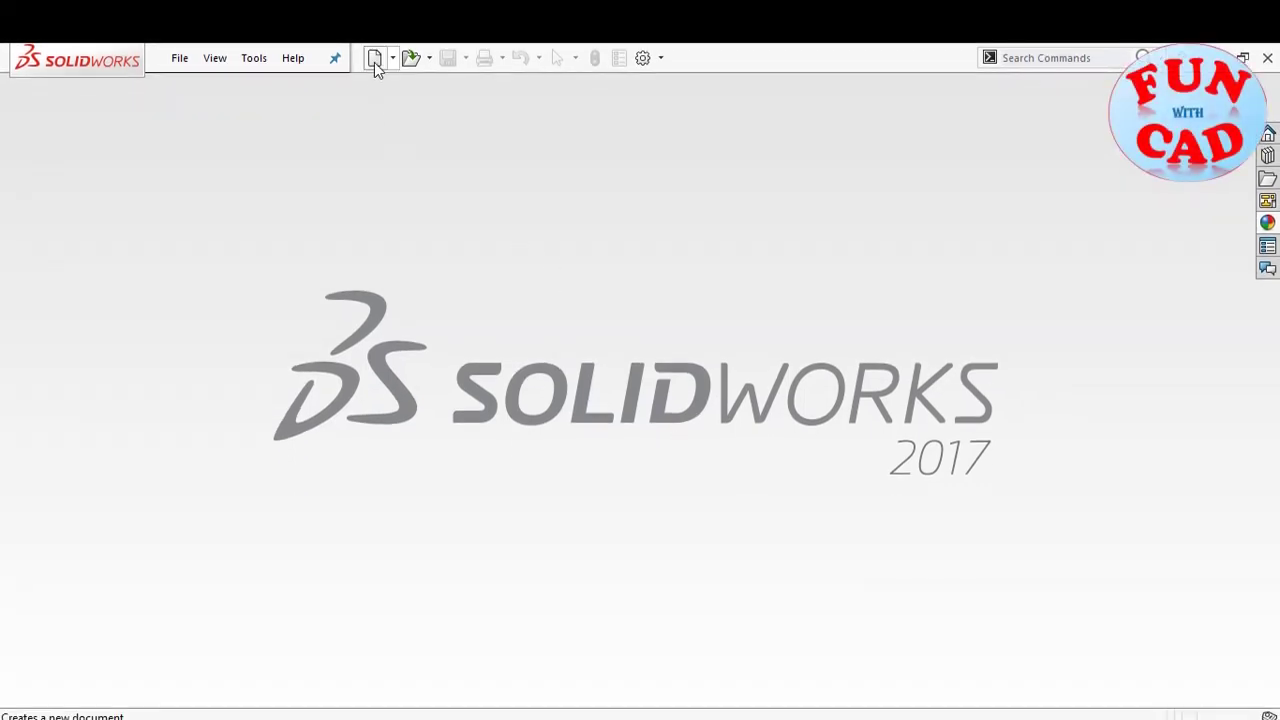
Step: Create a new part and start a sketch on the Top Plane
left_click(375, 60)
left_click(436, 402)
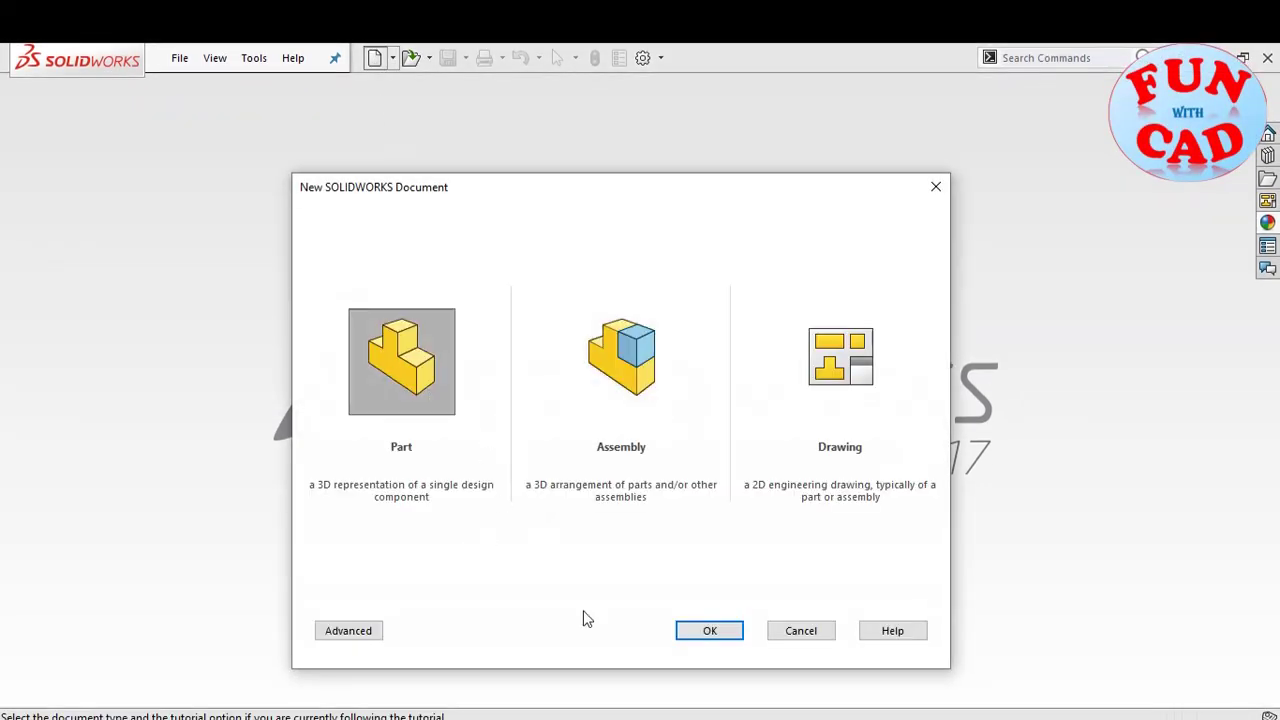
left_click(717, 631)
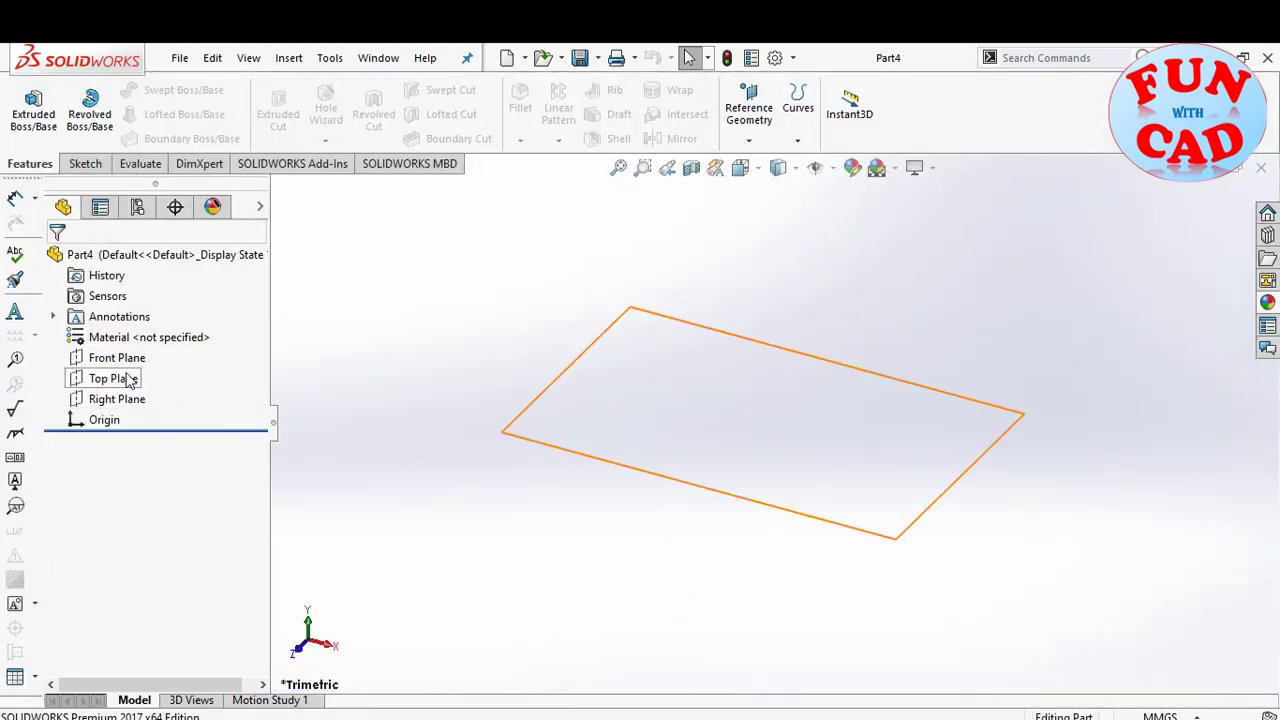
left_click(125, 378)
left_click(143, 345)
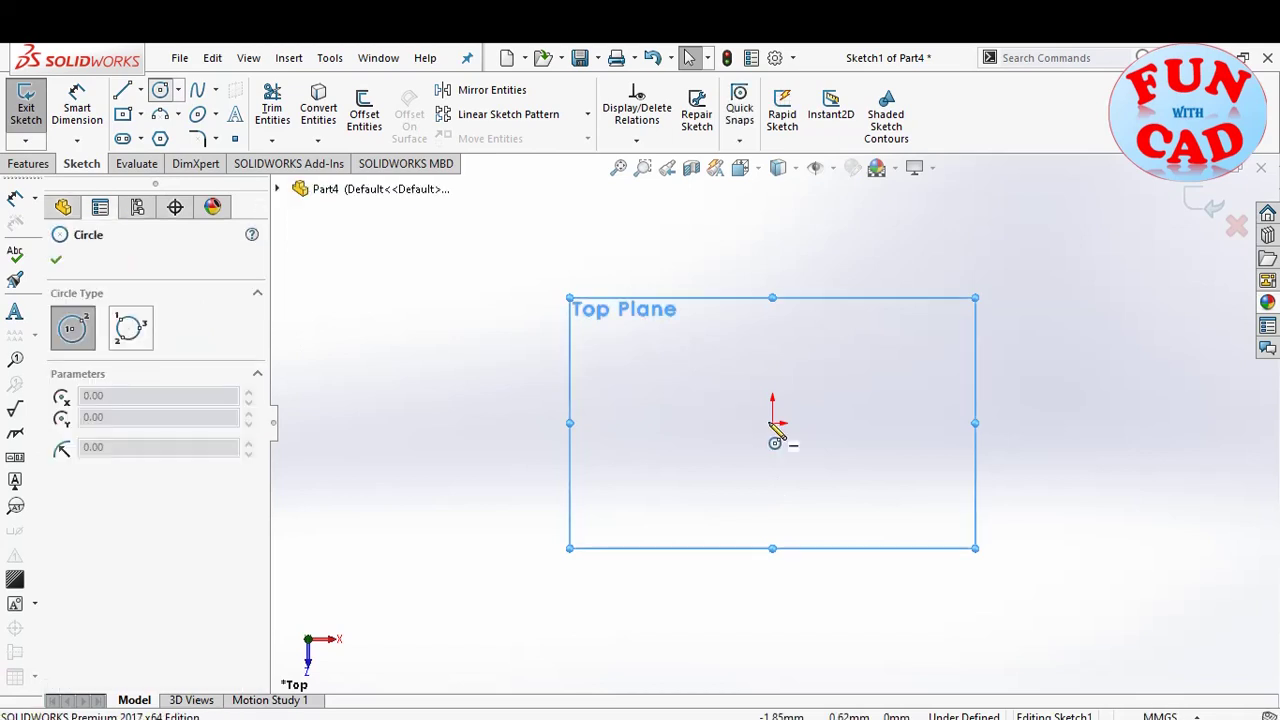
Step: Draw two concentric circles centred on the origin
left_click_drag(772, 422, 930, 487)
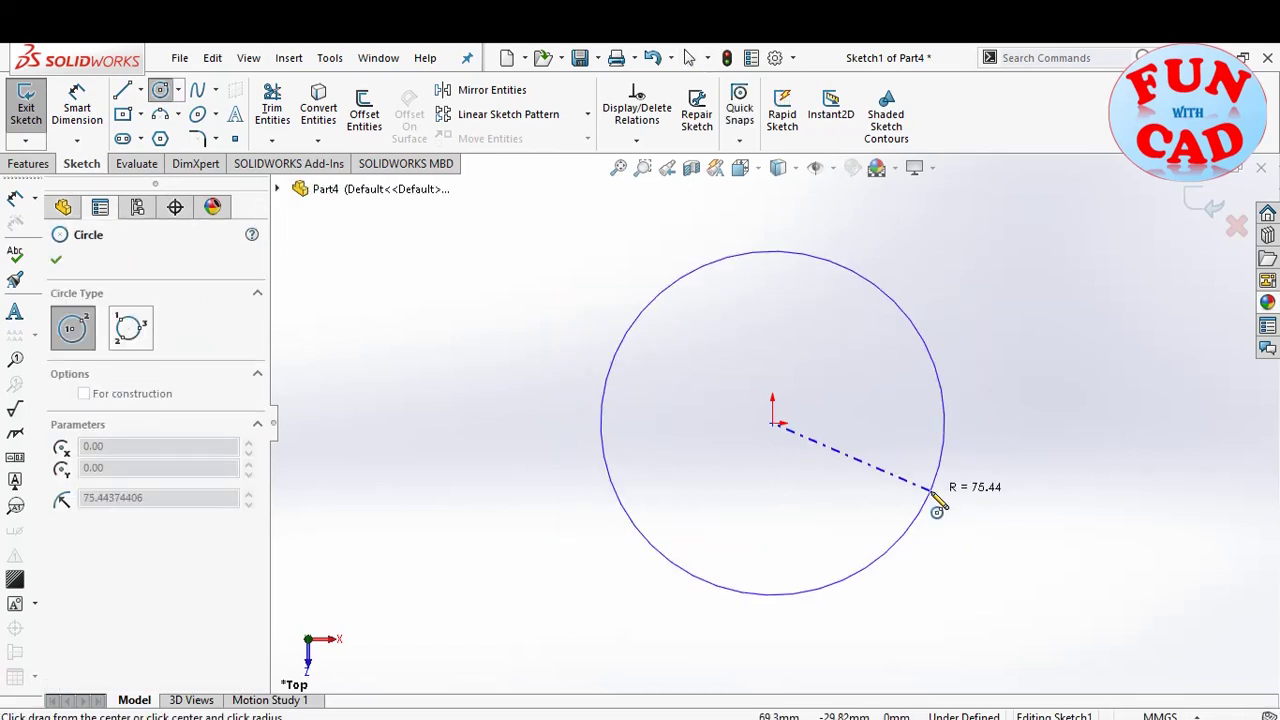
left_click(772, 422)
left_click(875, 493)
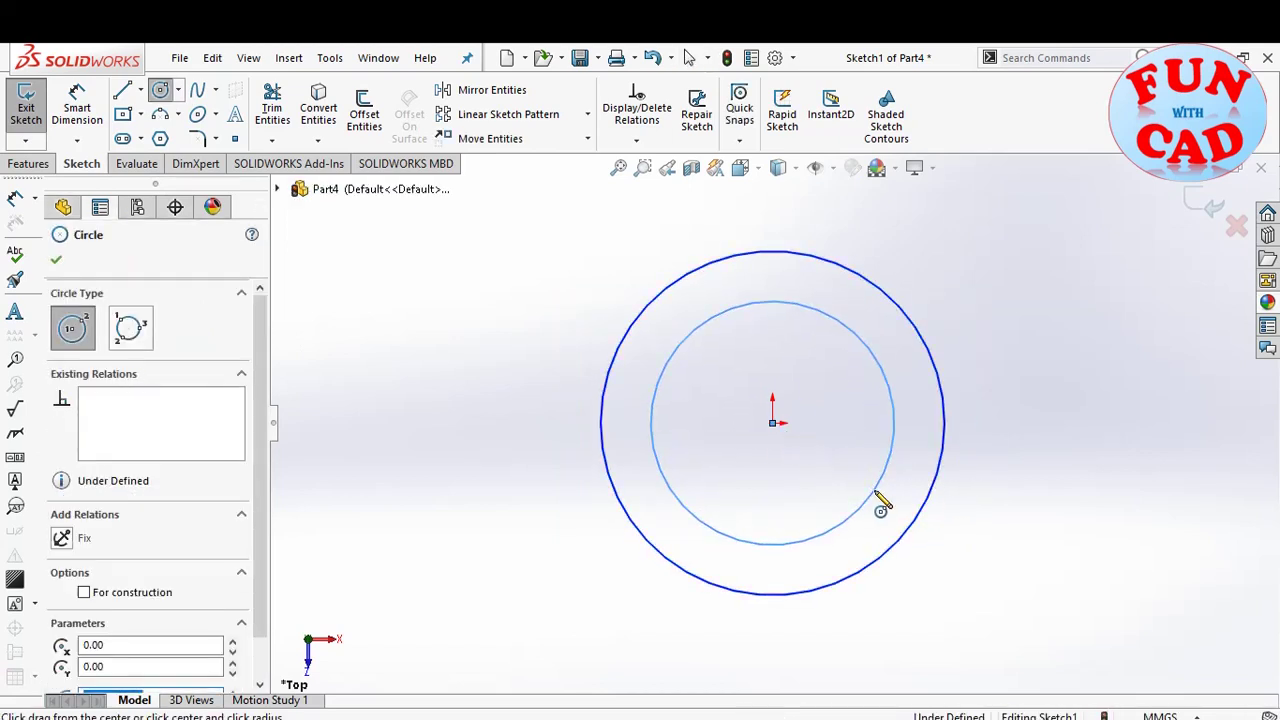
key("Escape")
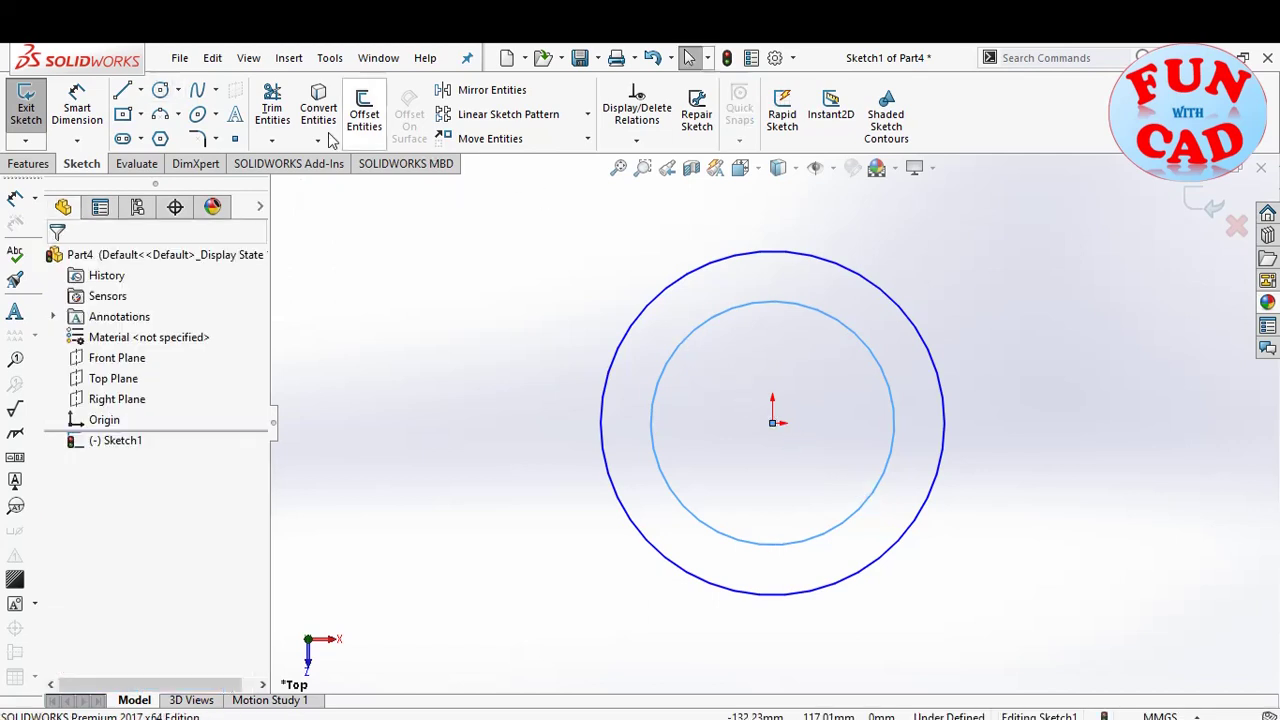
Step: Dimension the circles to diameters 150 and 160 and exit the sketch
left_click(77, 105)
left_click(892, 412)
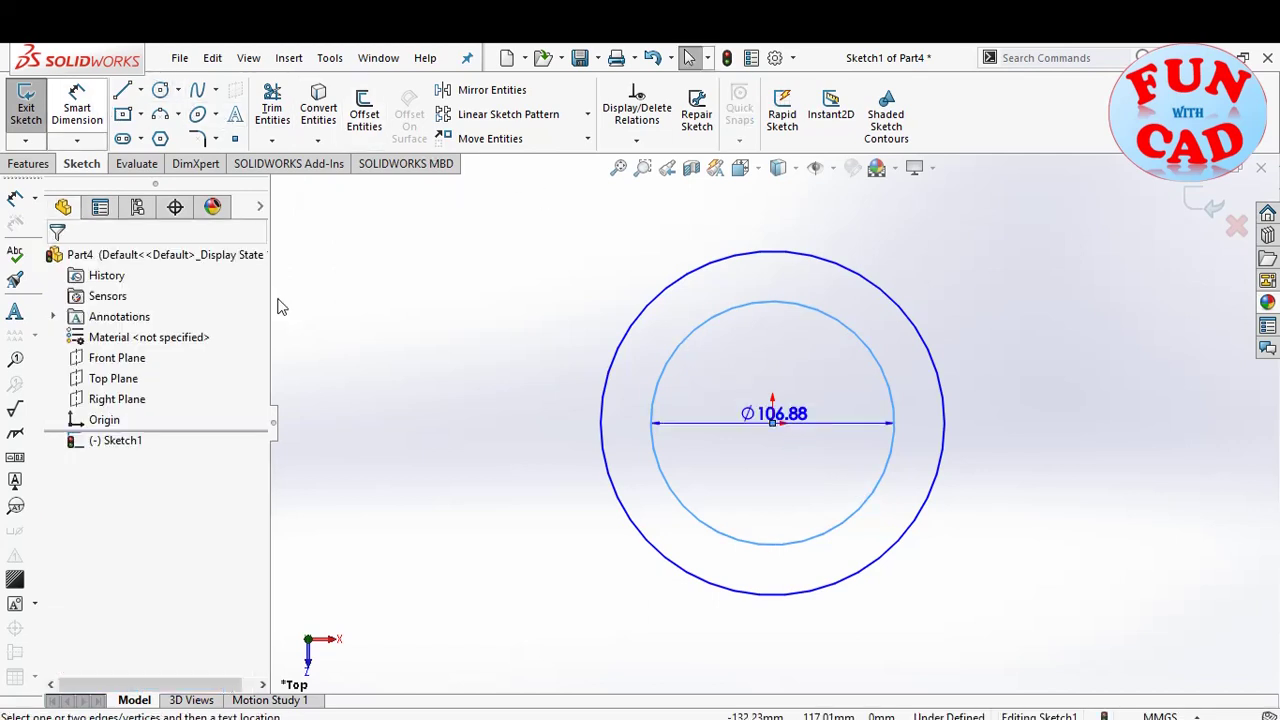
left_click(834, 428)
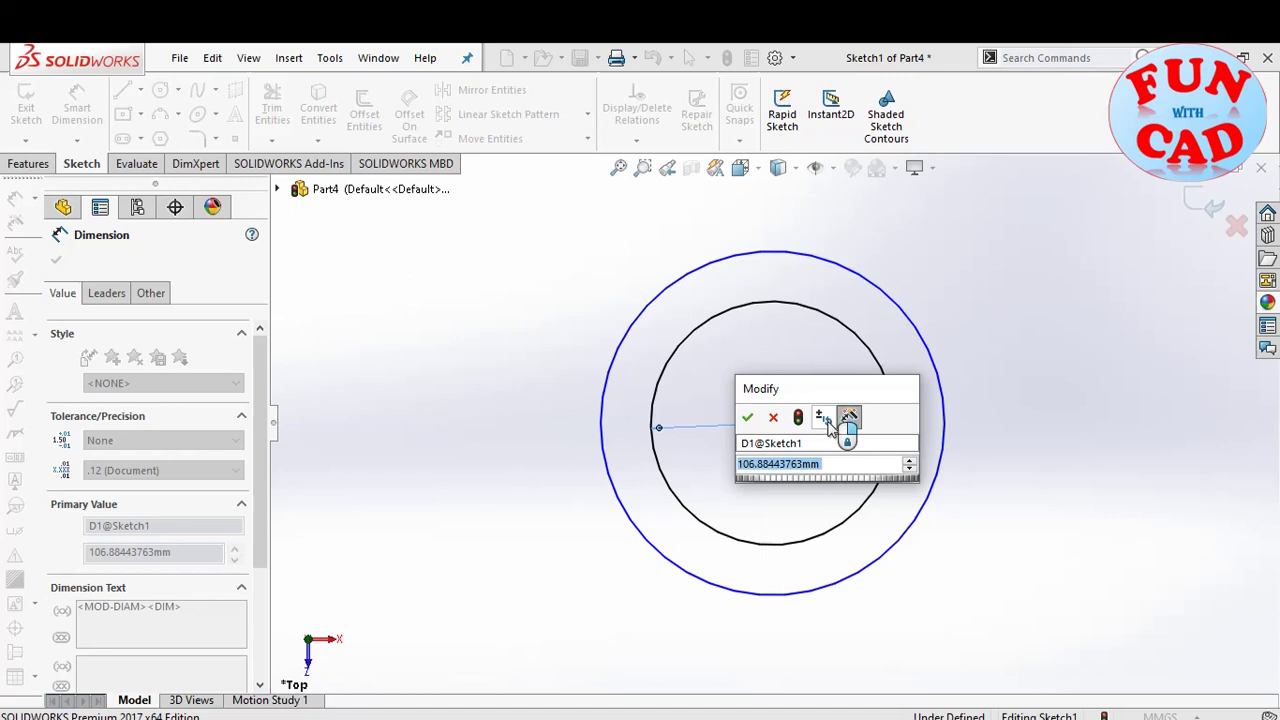
type("150")
key("Return")
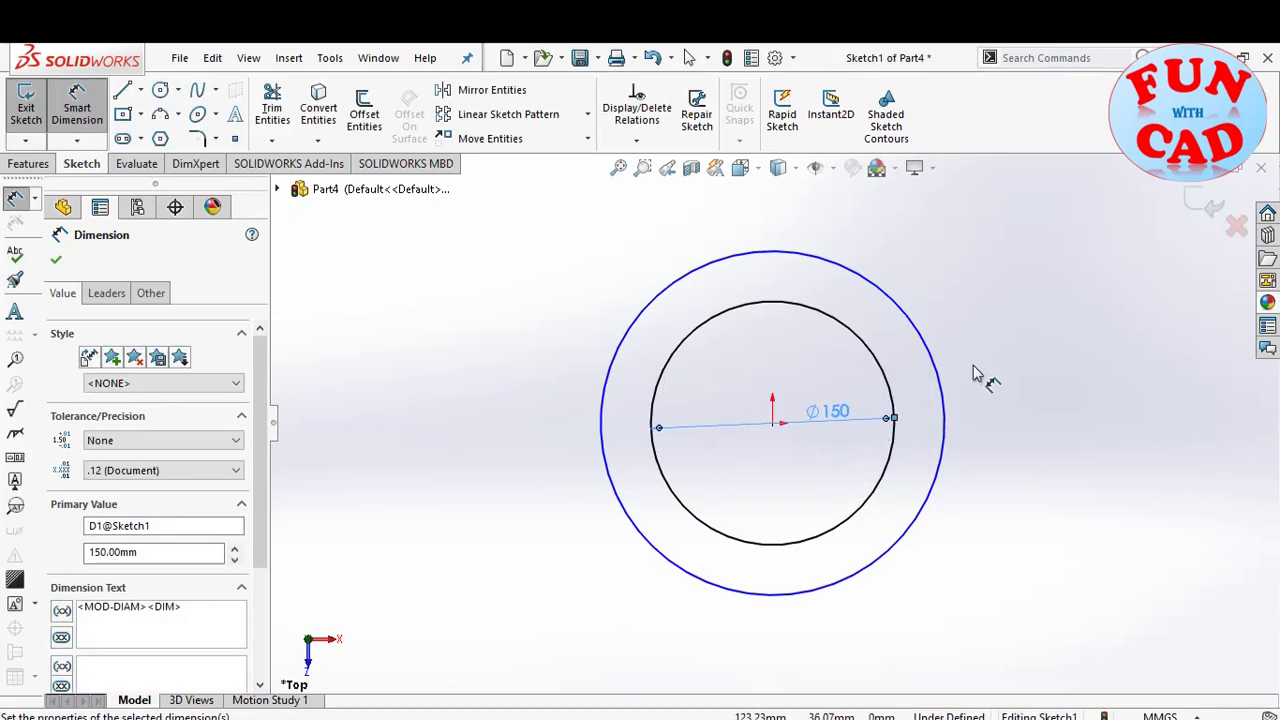
left_click(960, 394)
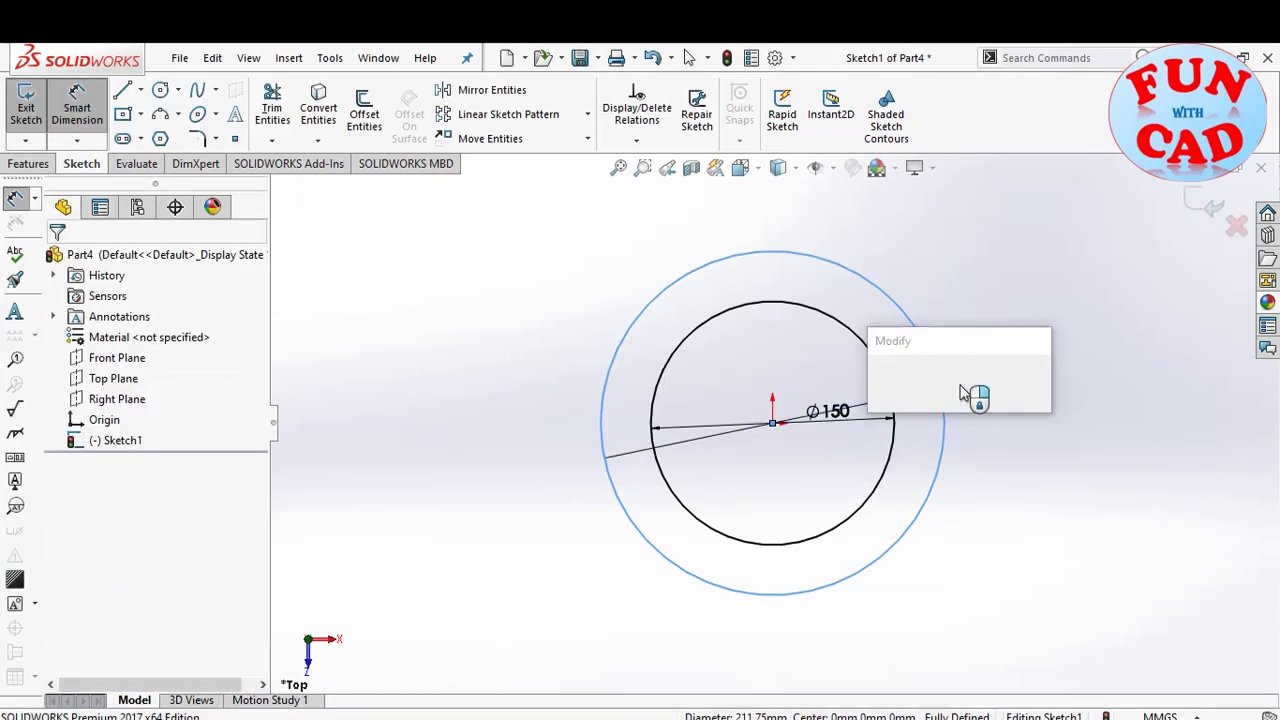
type("160")
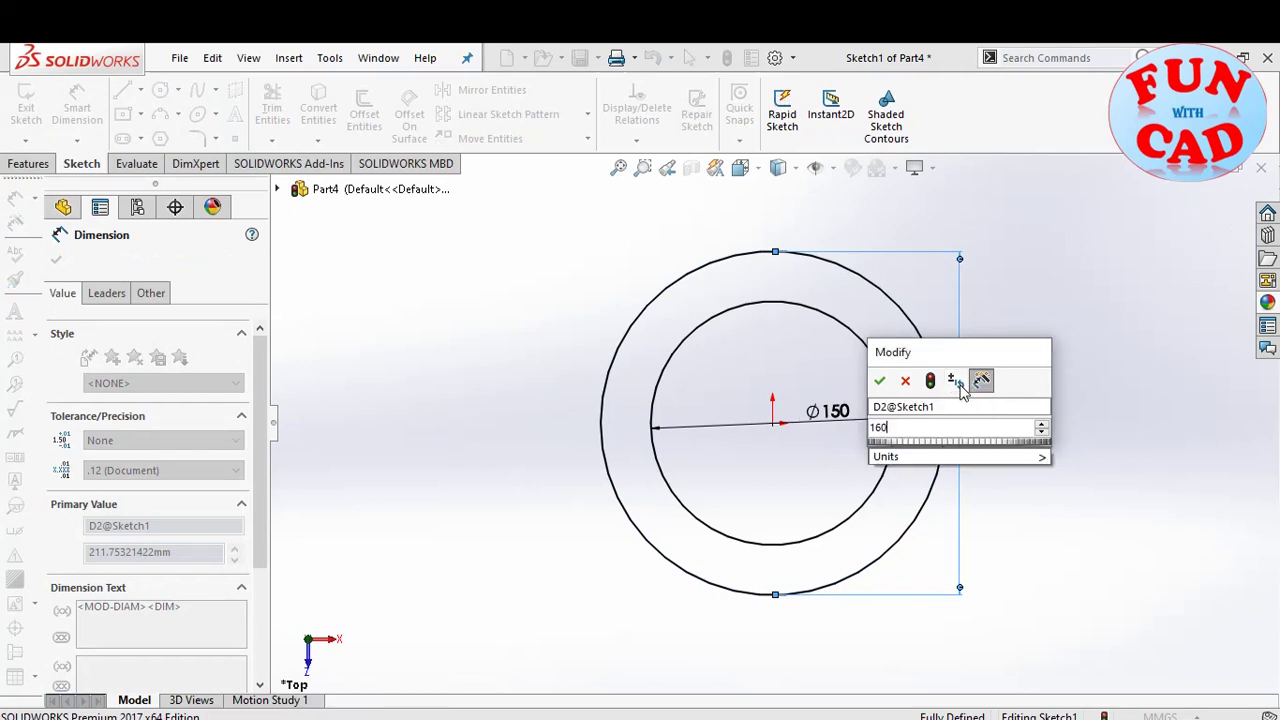
key("Return")
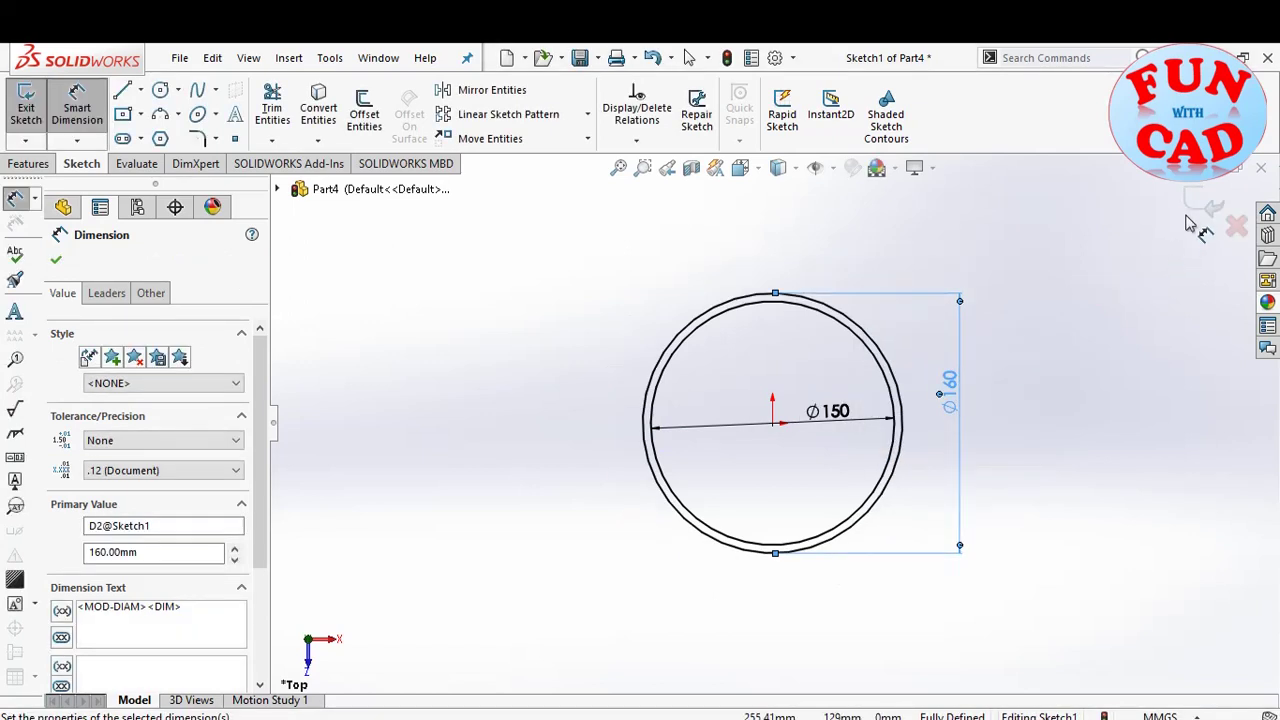
left_click(1212, 208)
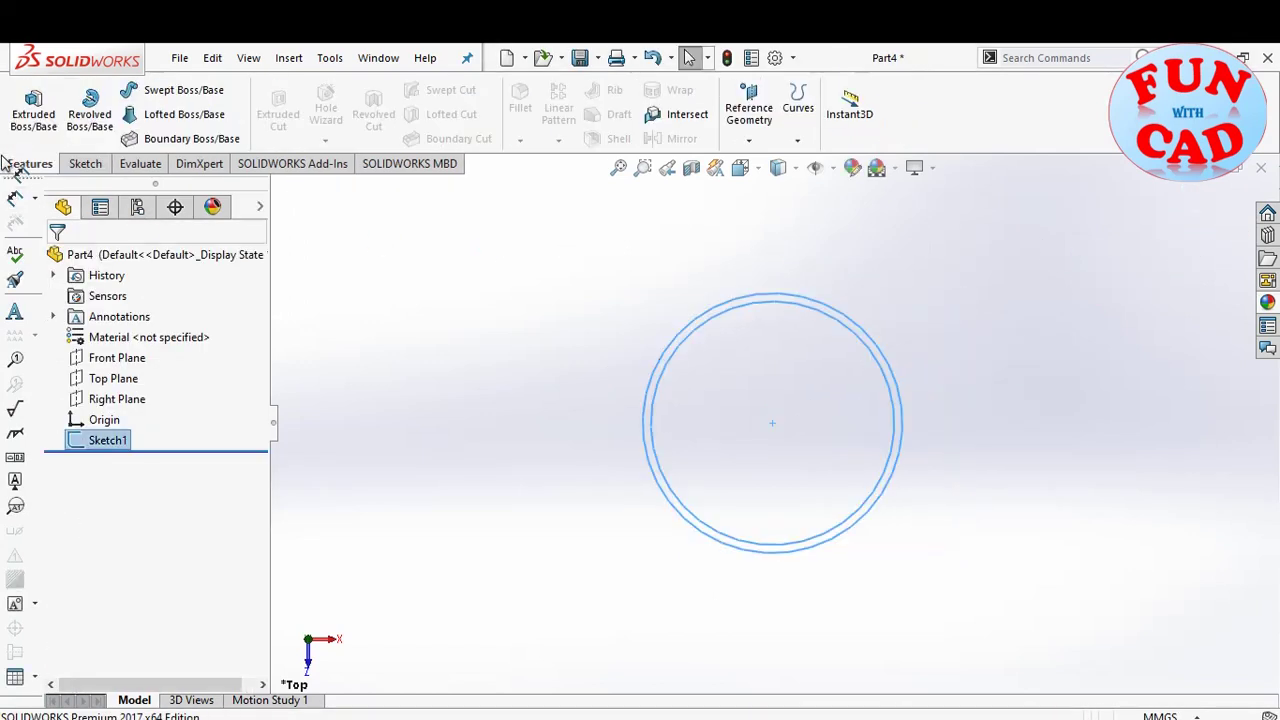
Step: Extrude the circles 10 mm into a ring and save the part as fixed_part
left_click(30, 120)
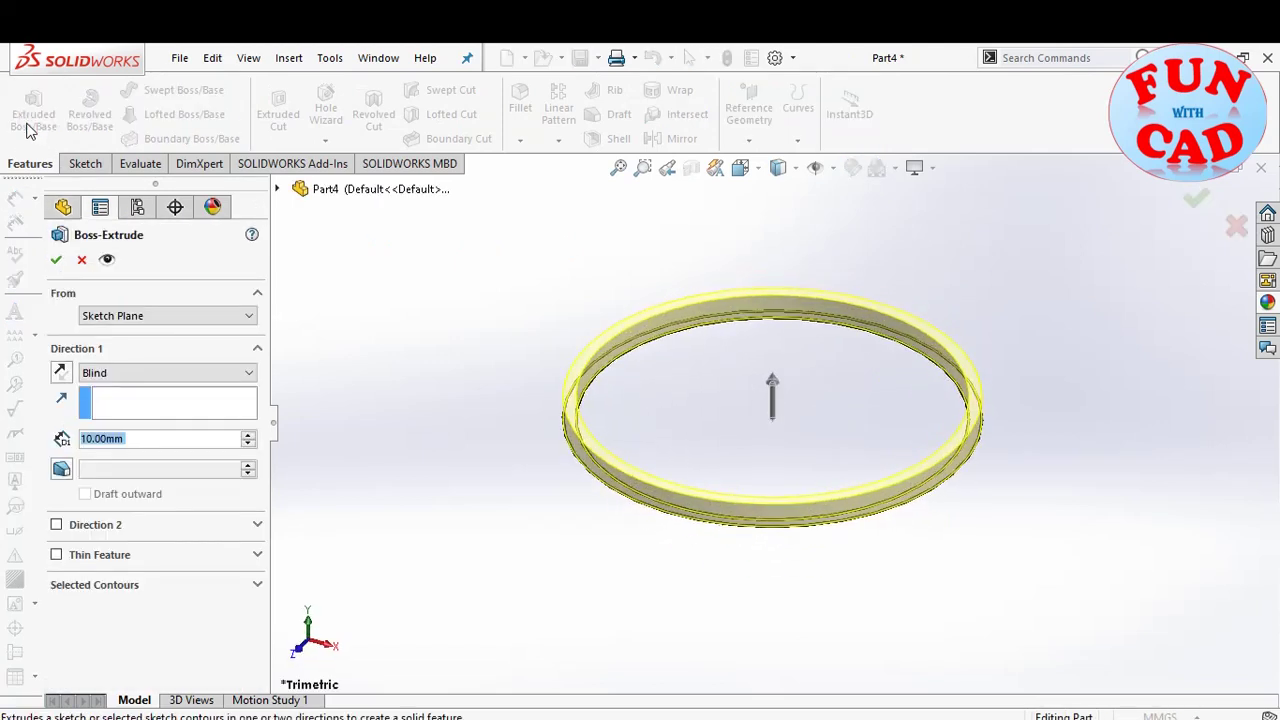
left_click(56, 261)
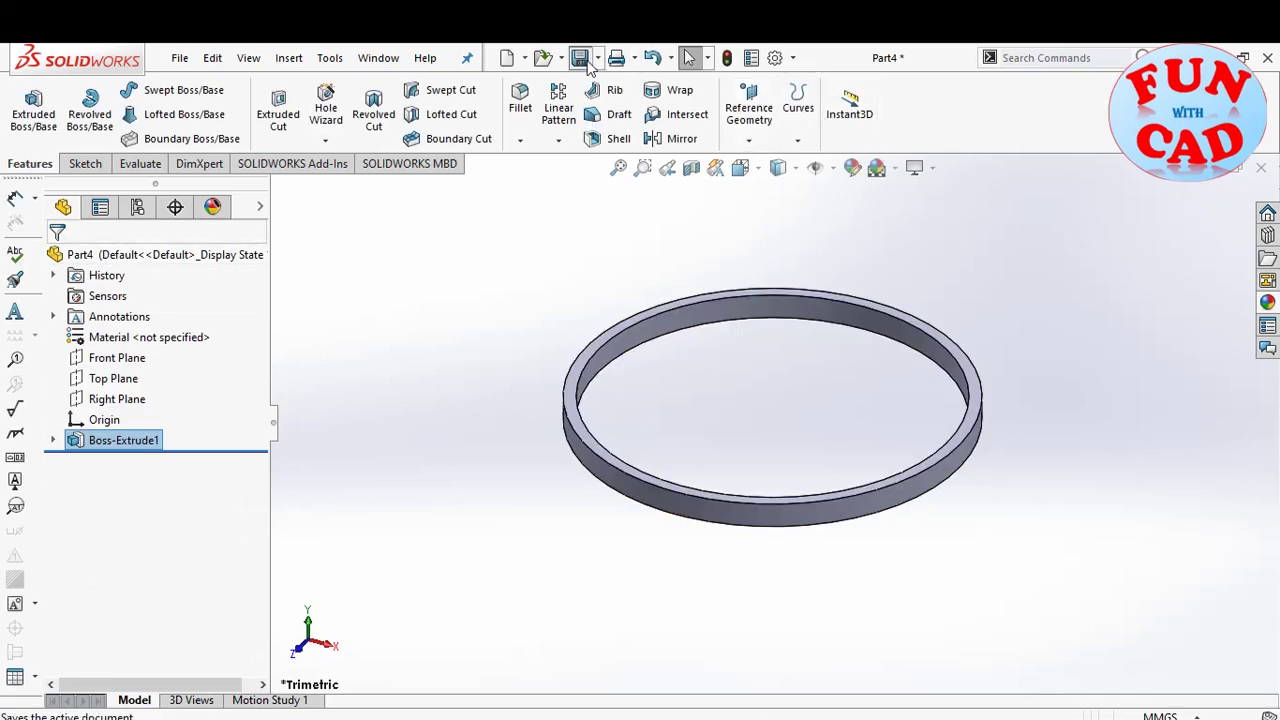
left_click(587, 62)
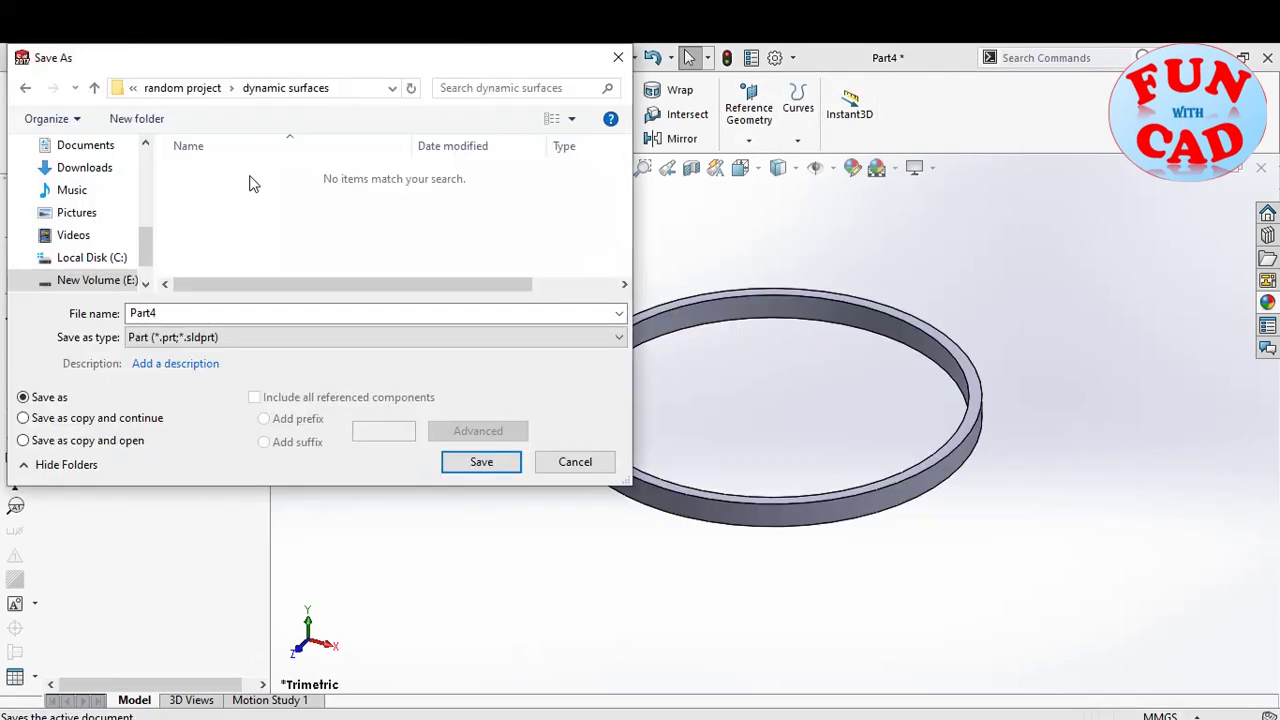
double_click(218, 315)
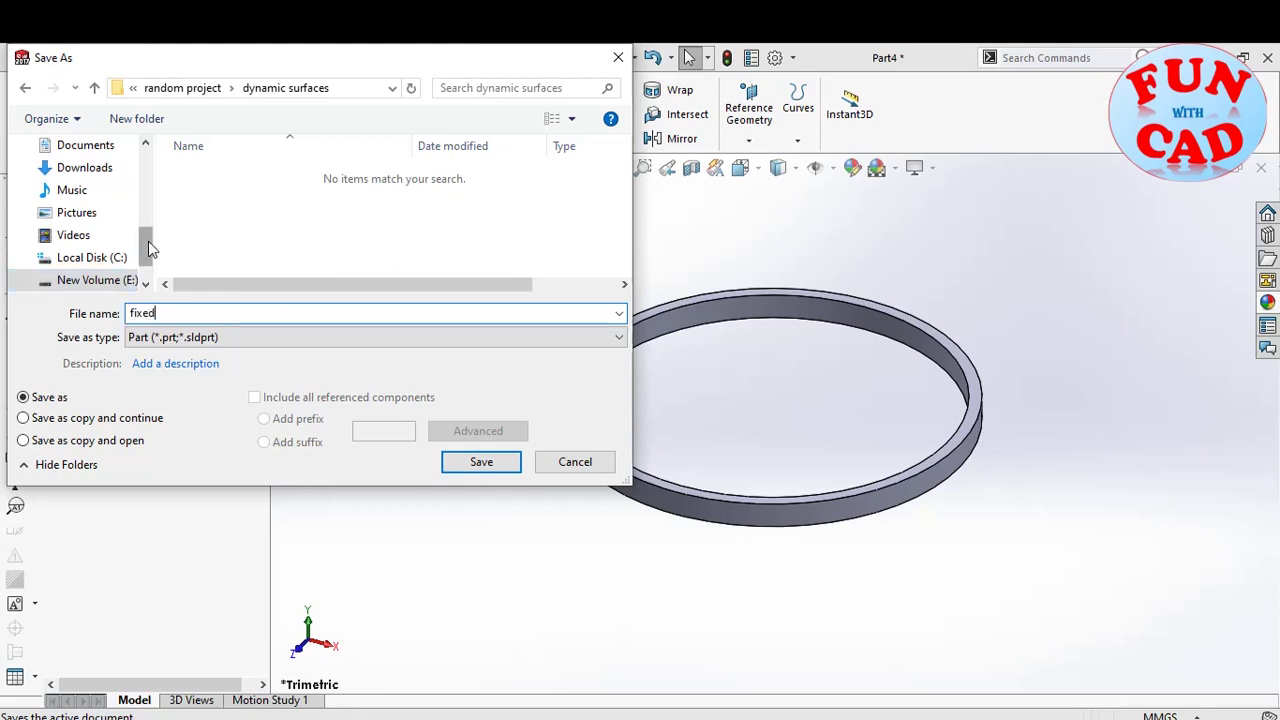
left_click(512, 462)
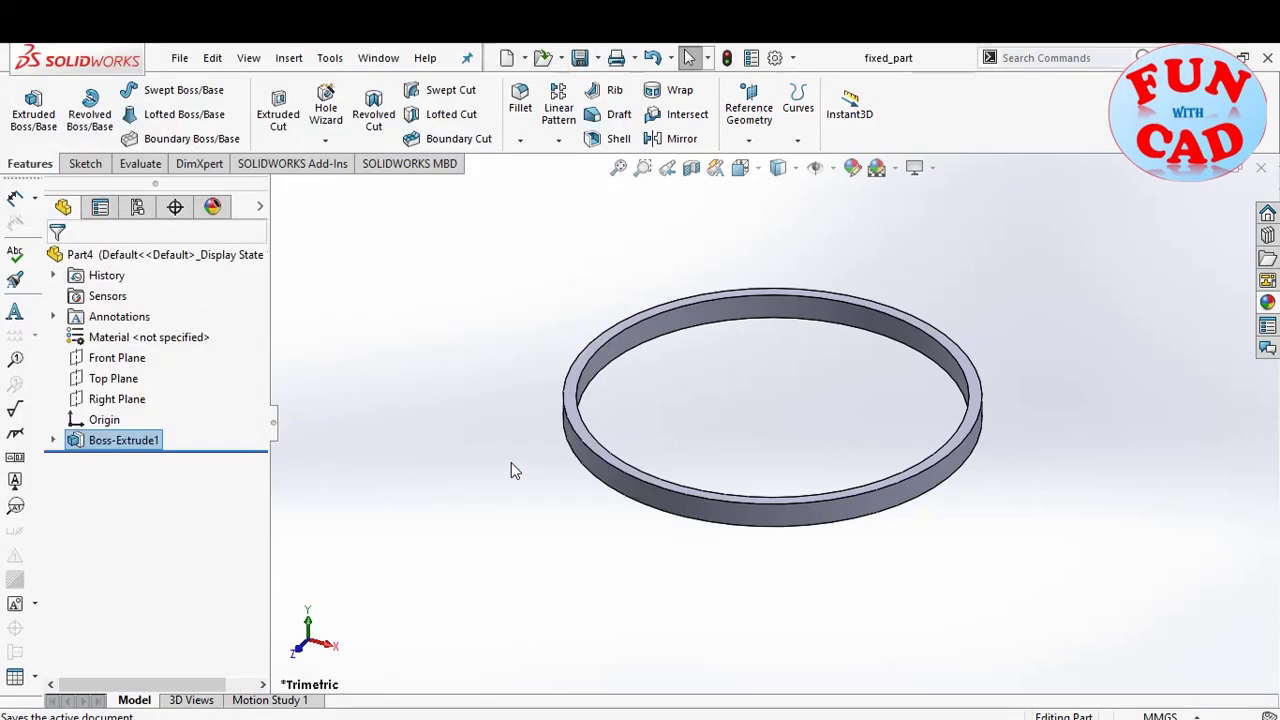
Step: Create another new part and draw a circle at the origin on the Top Plane
left_click(507, 57)
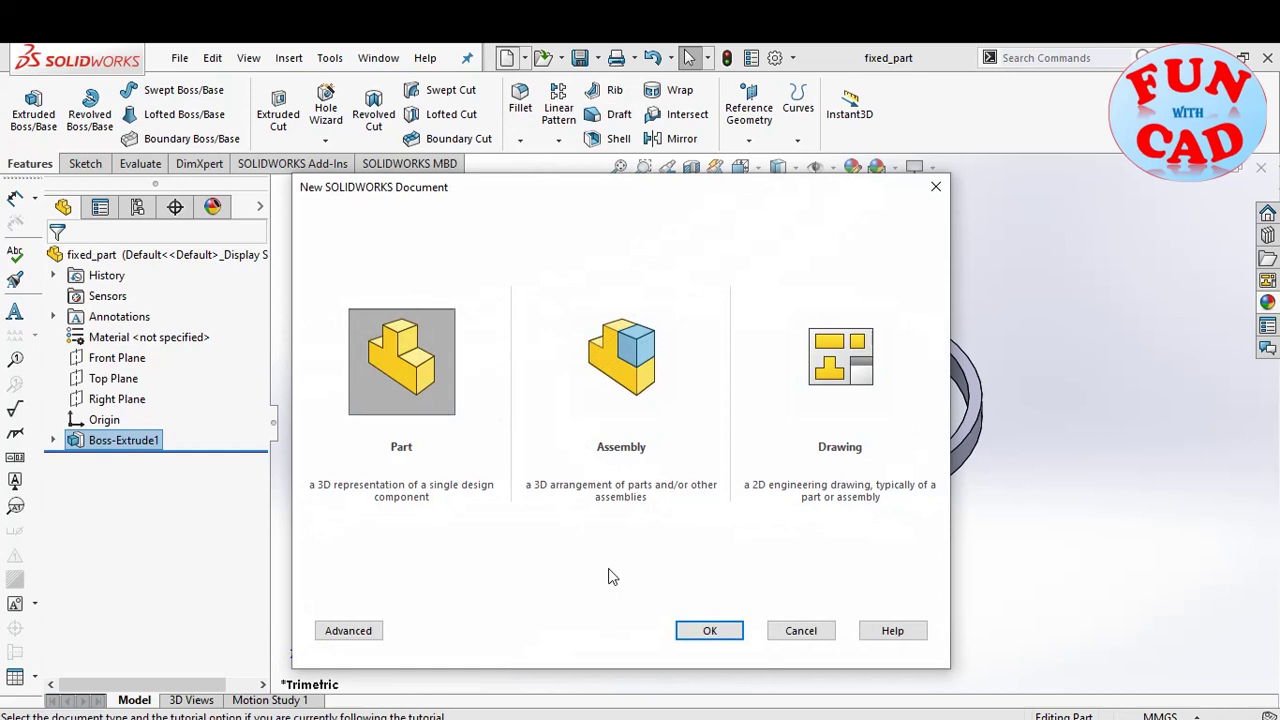
left_click(700, 630)
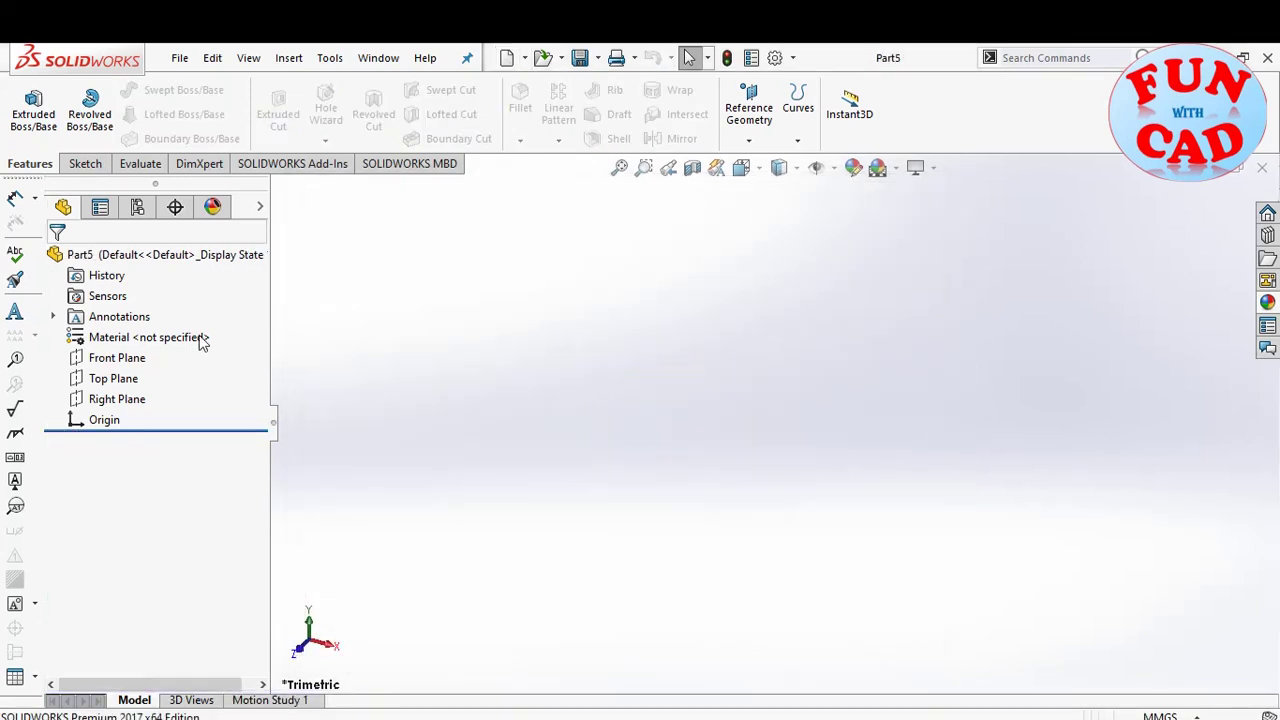
left_click(110, 380)
left_click(137, 362)
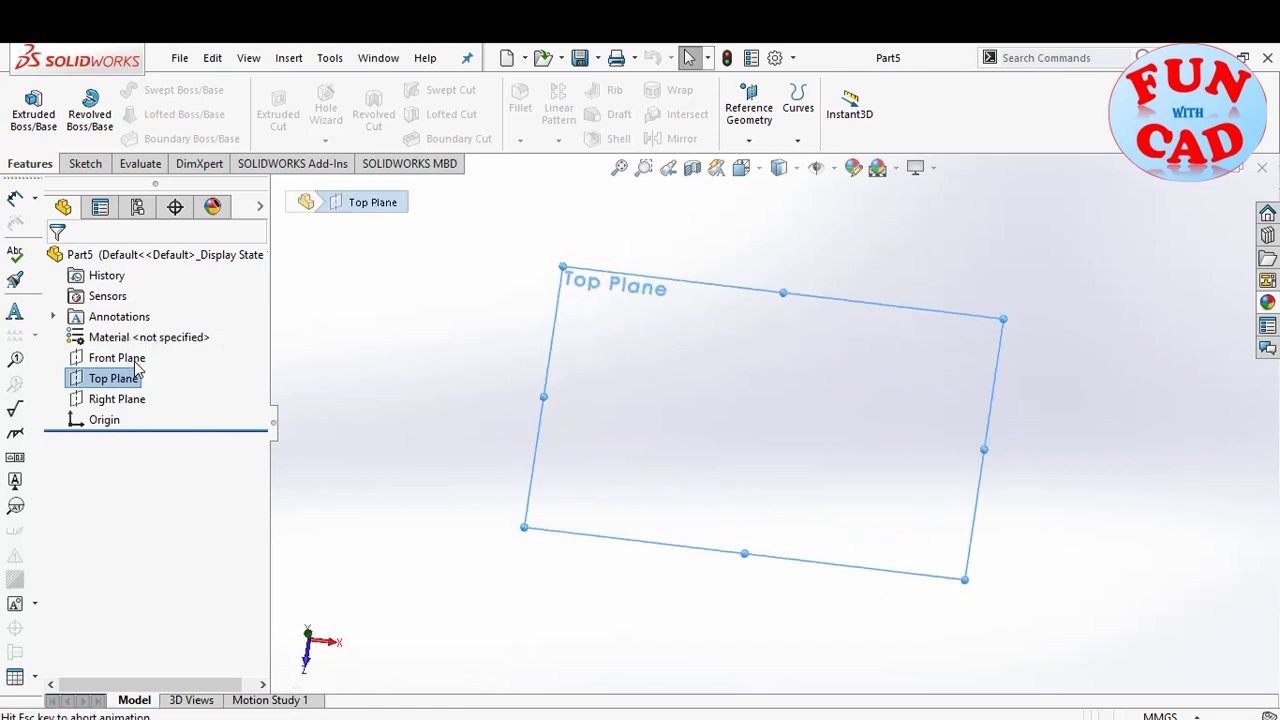
left_click(163, 90)
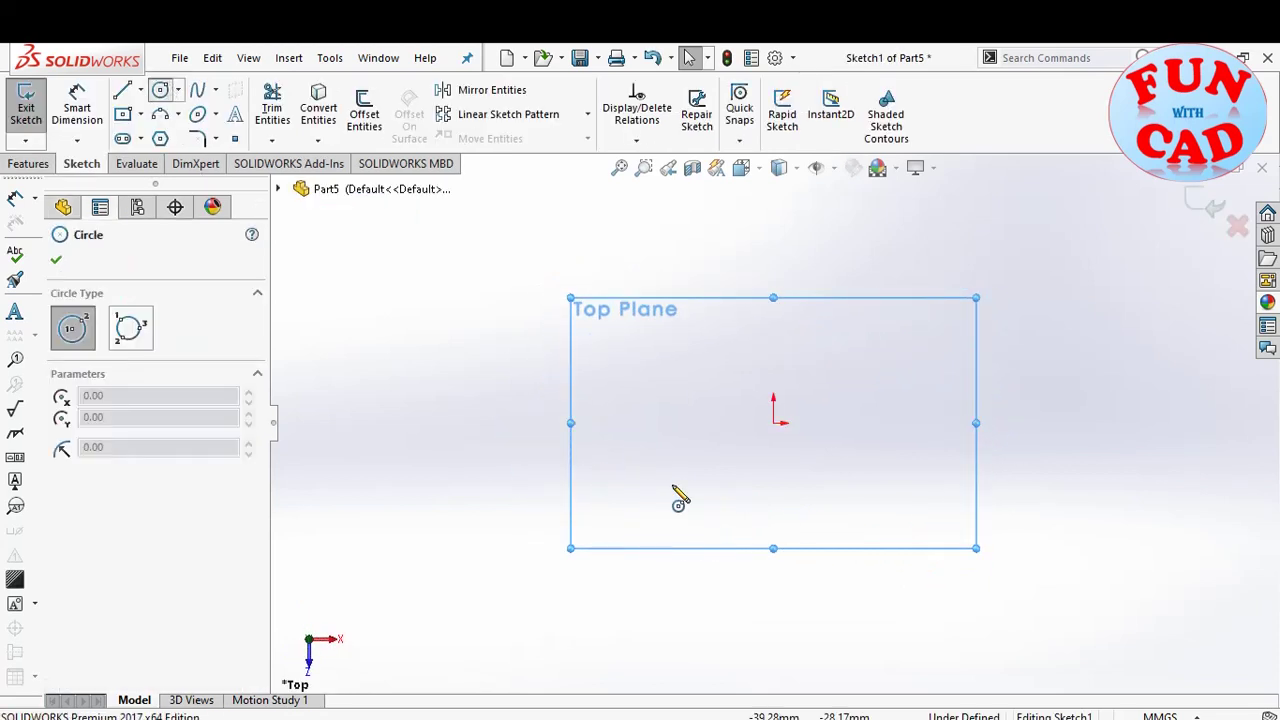
left_click(773, 423)
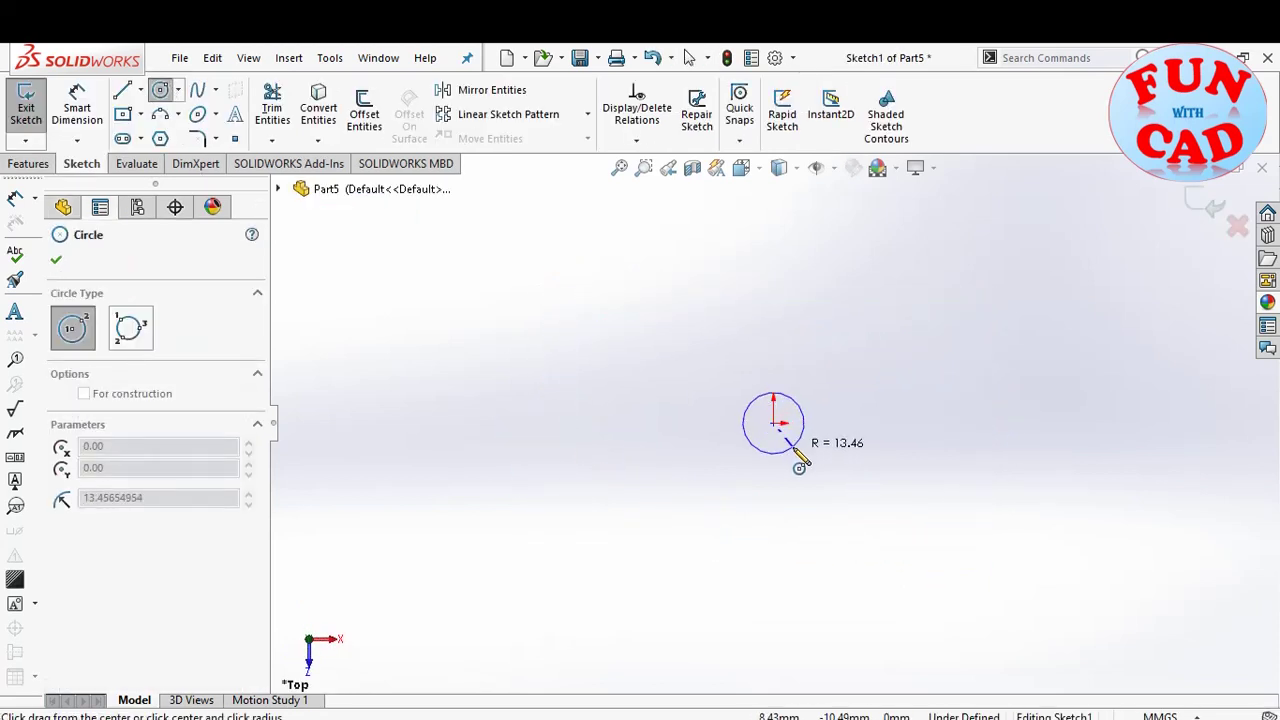
left_click(802, 464)
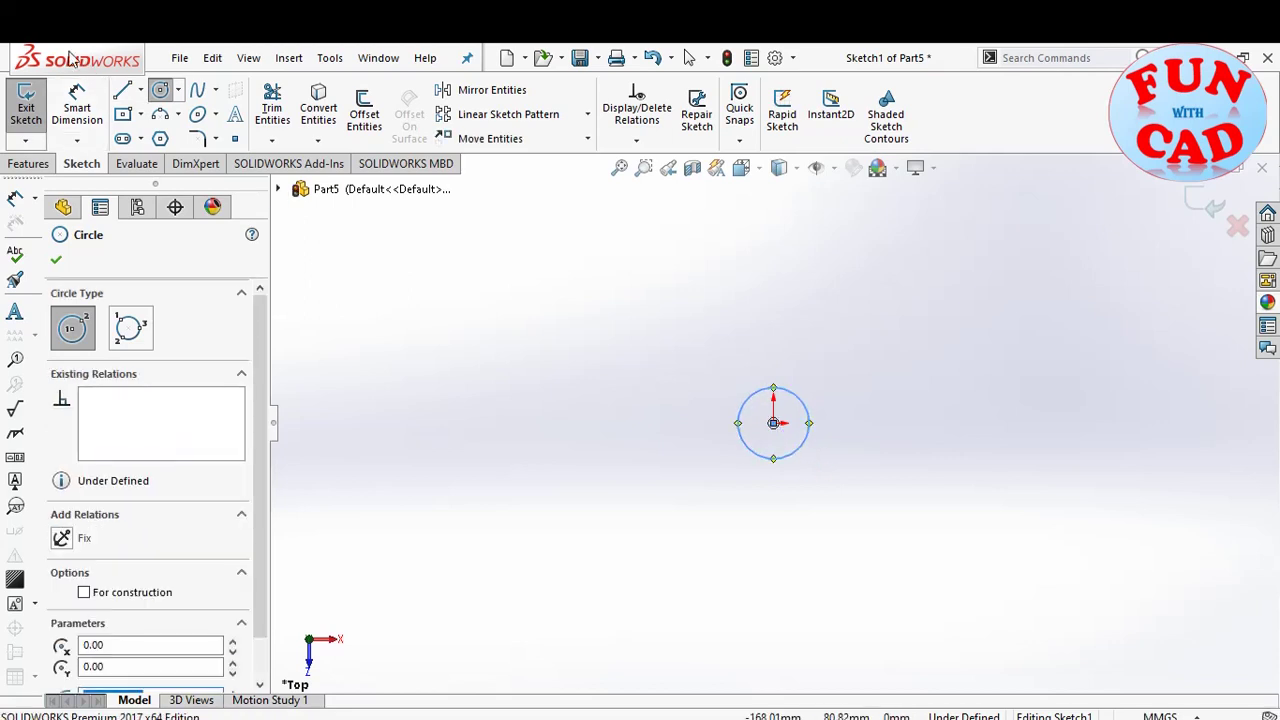
Step: Dimension the circle to a 20 mm diameter
left_click(96, 123)
left_click(822, 440)
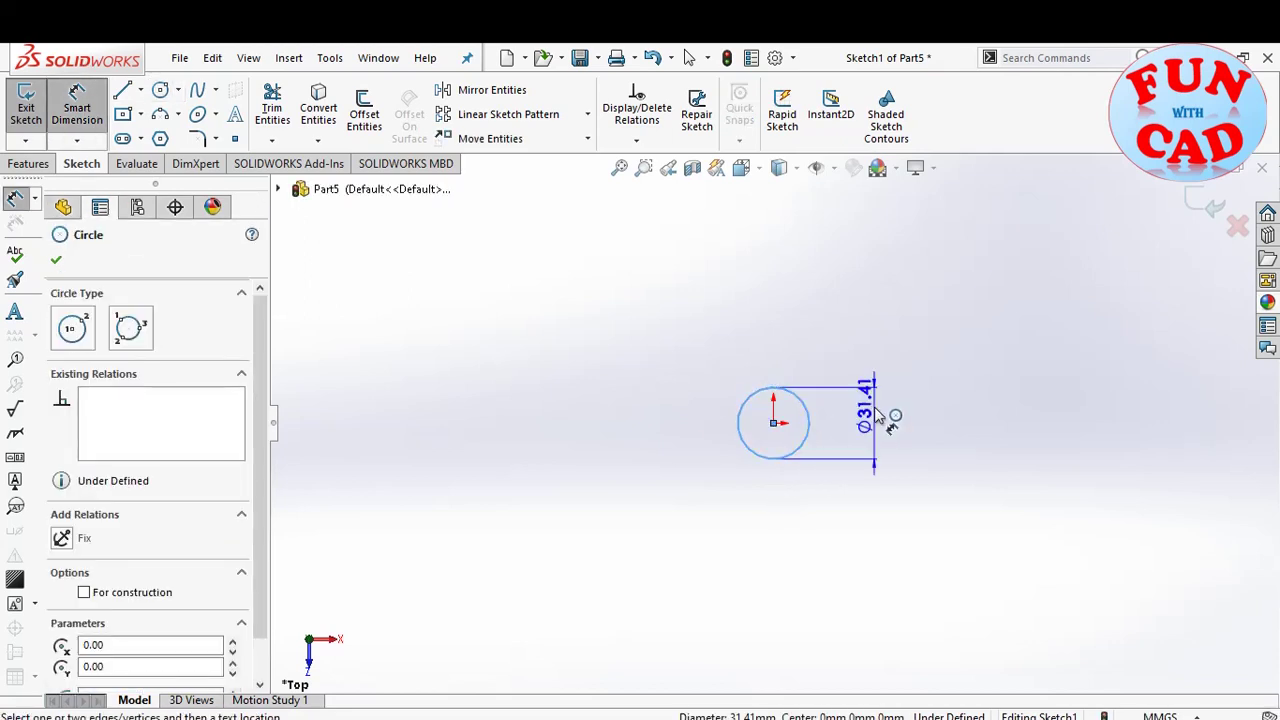
left_click(875, 415)
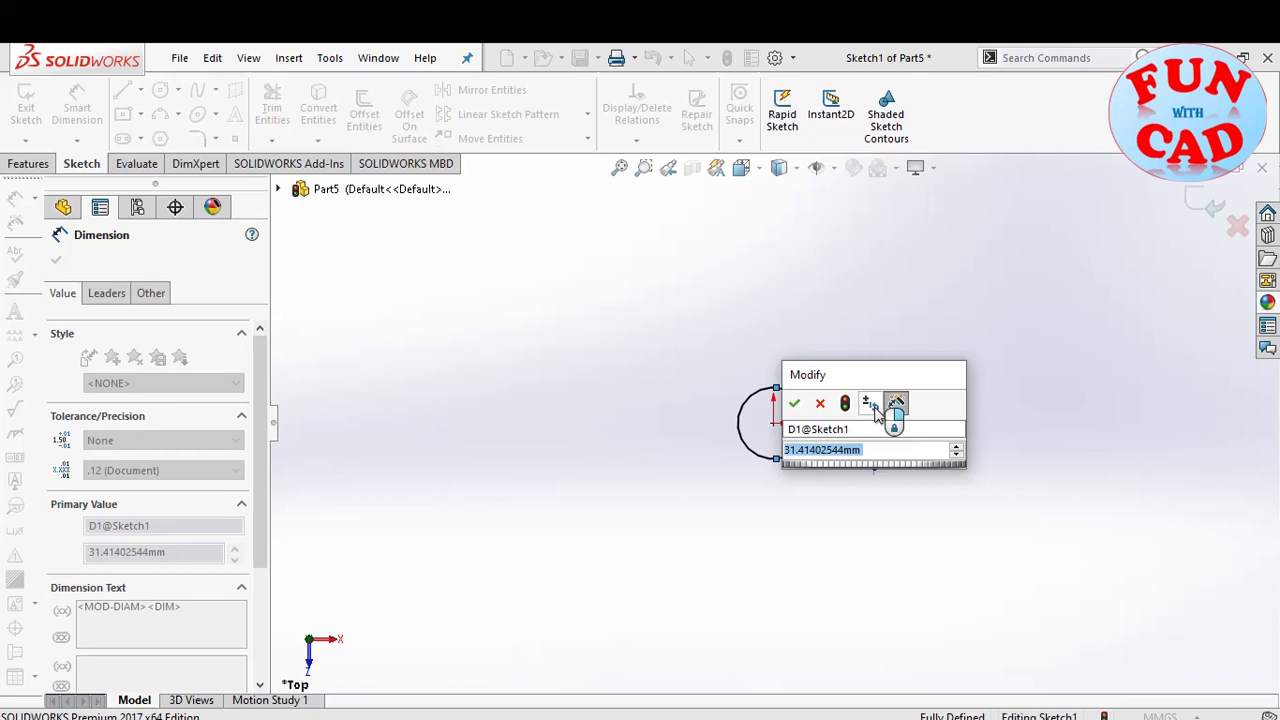
type("20")
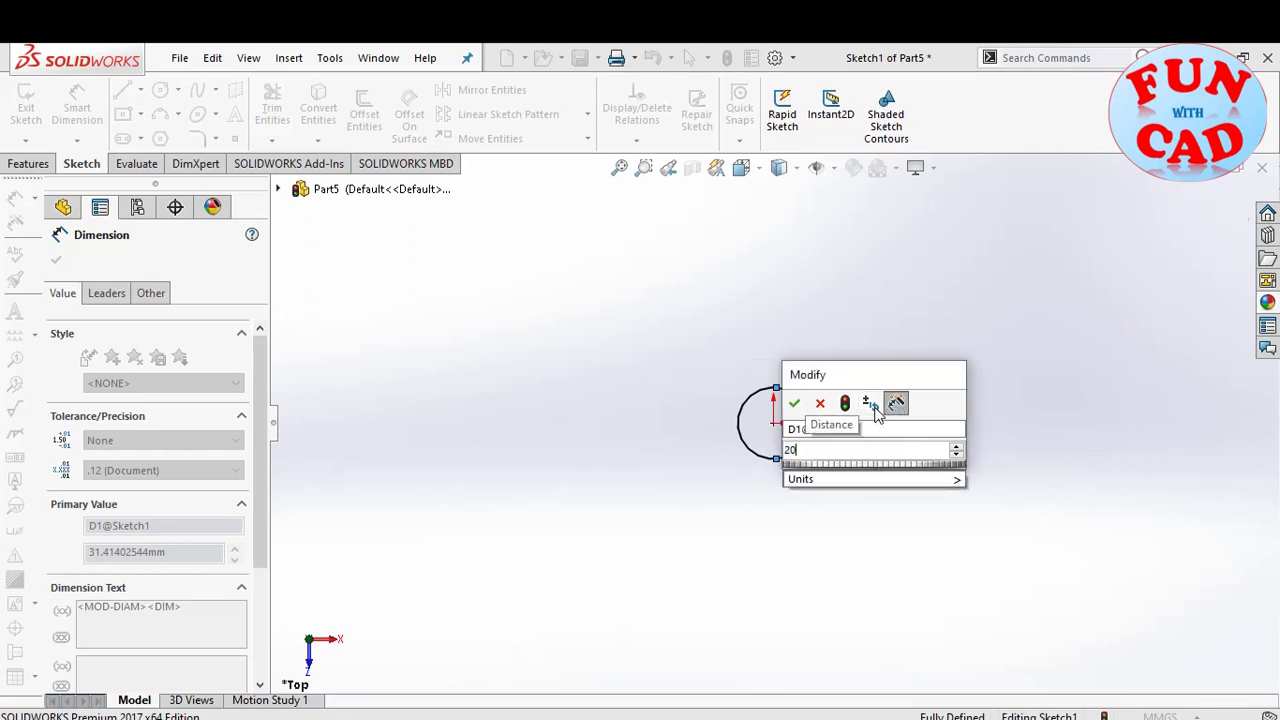
key("Return")
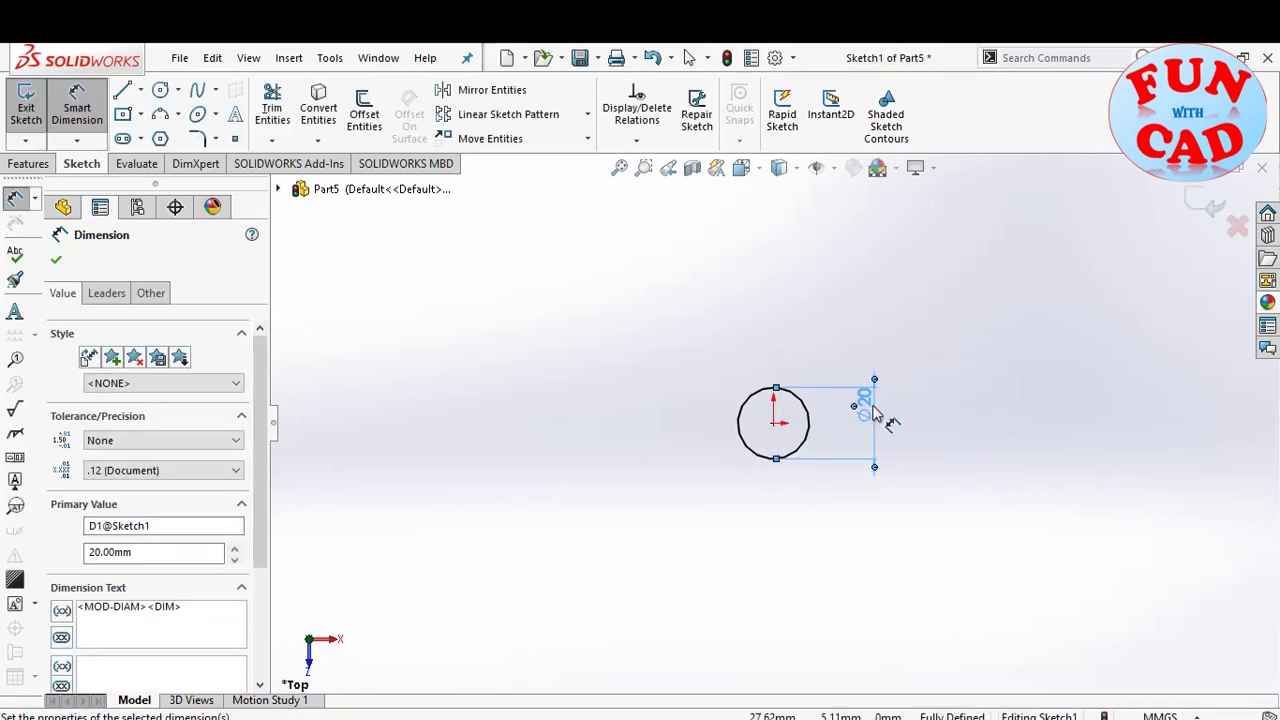
left_click(60, 264)
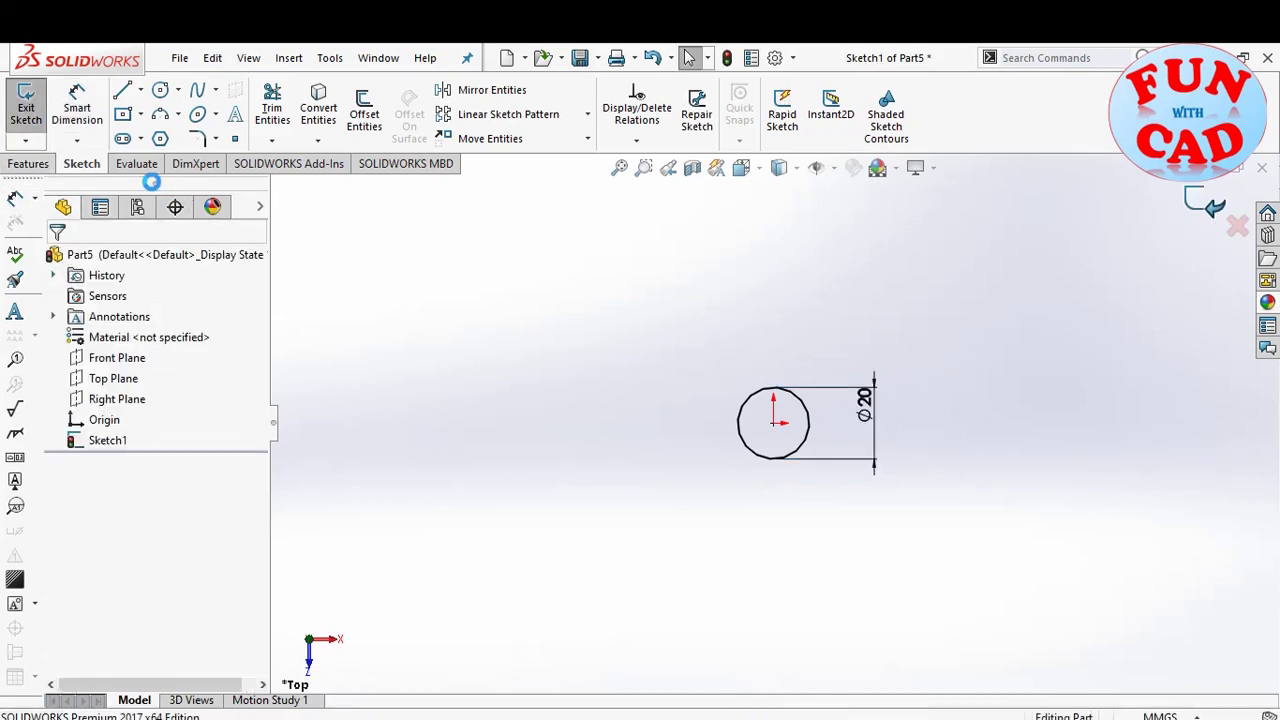
Step: Extrude the 20 mm circle 20 mm into a cylinder and save it as moving_part
left_click(26, 110)
left_click(45, 125)
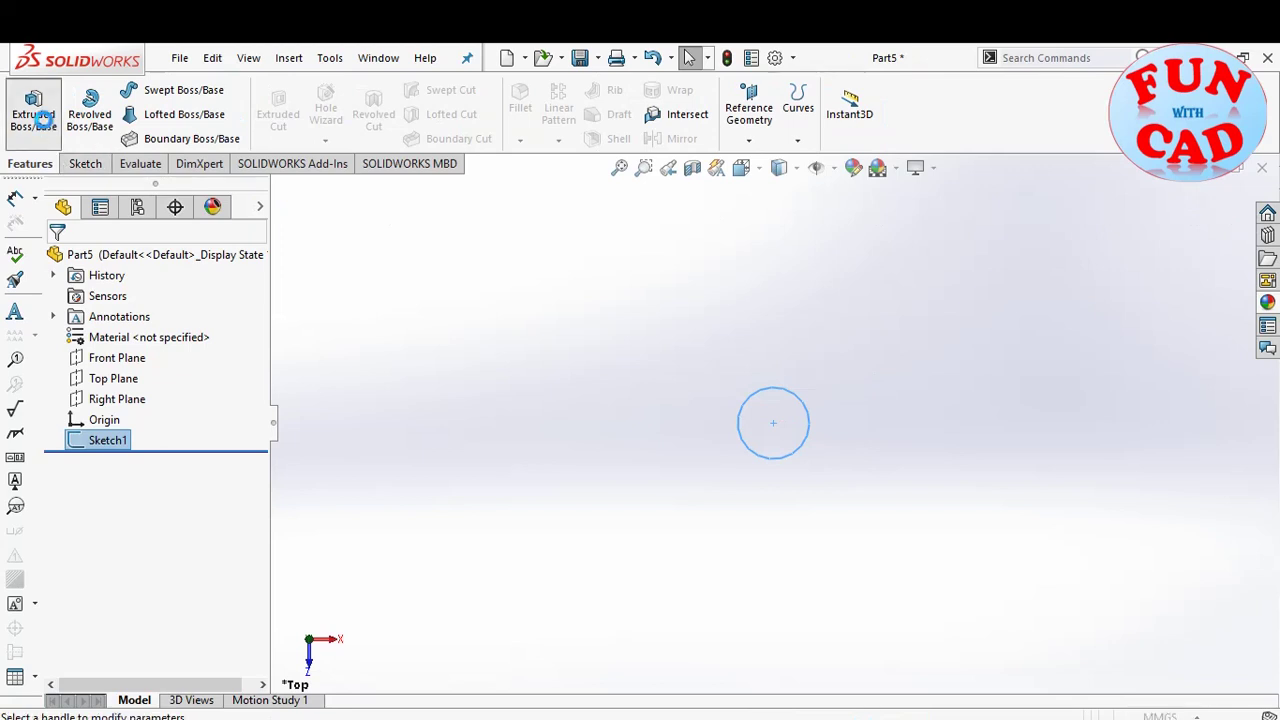
type("20")
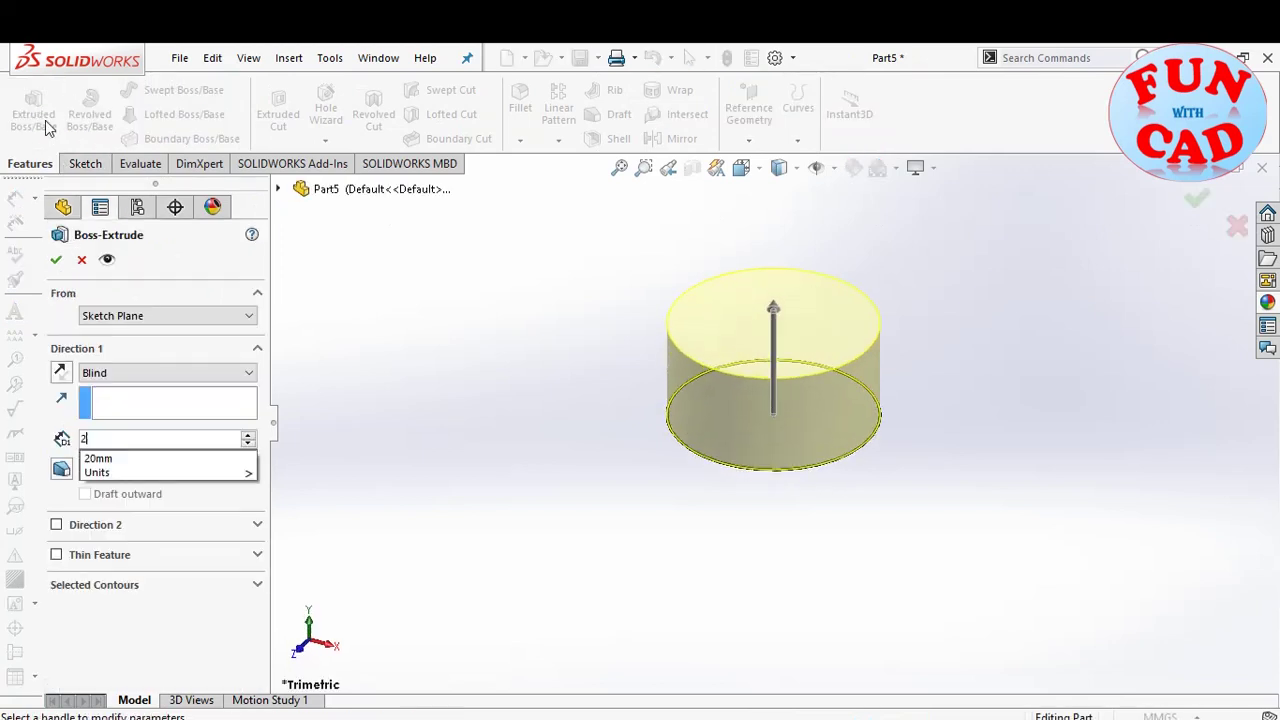
key("Return")
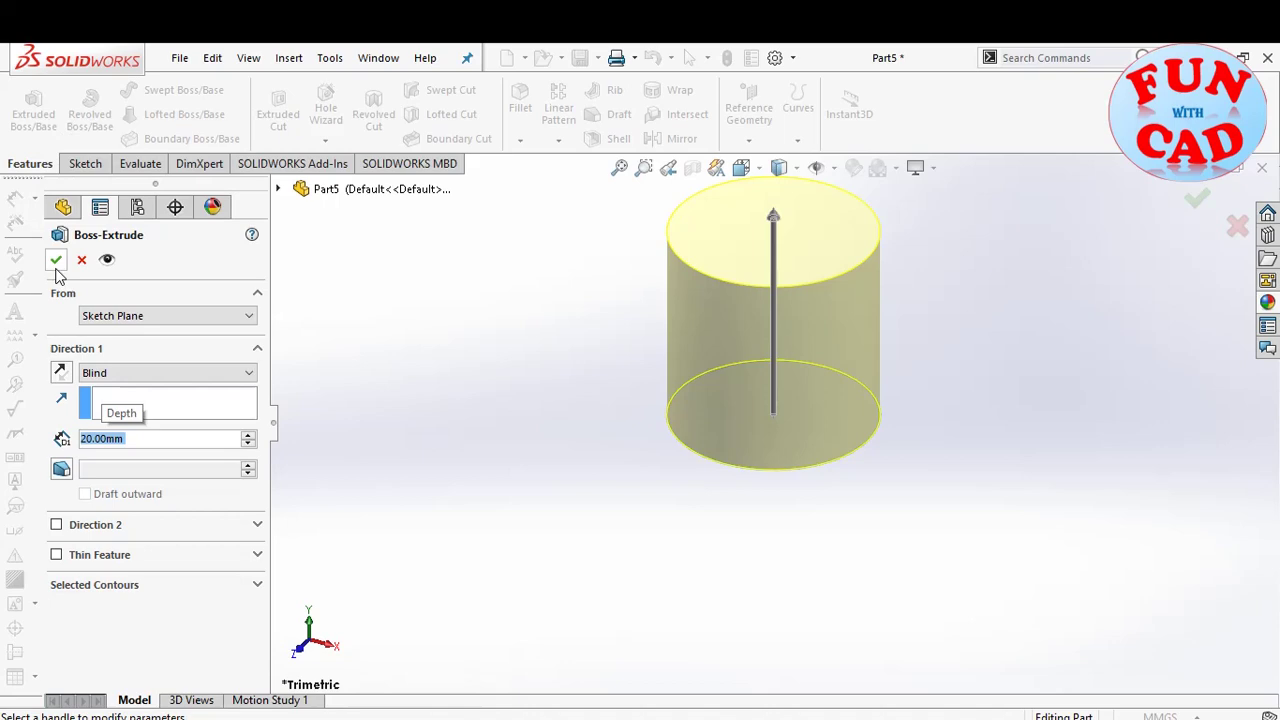
left_click(56, 259)
type("moving_part")
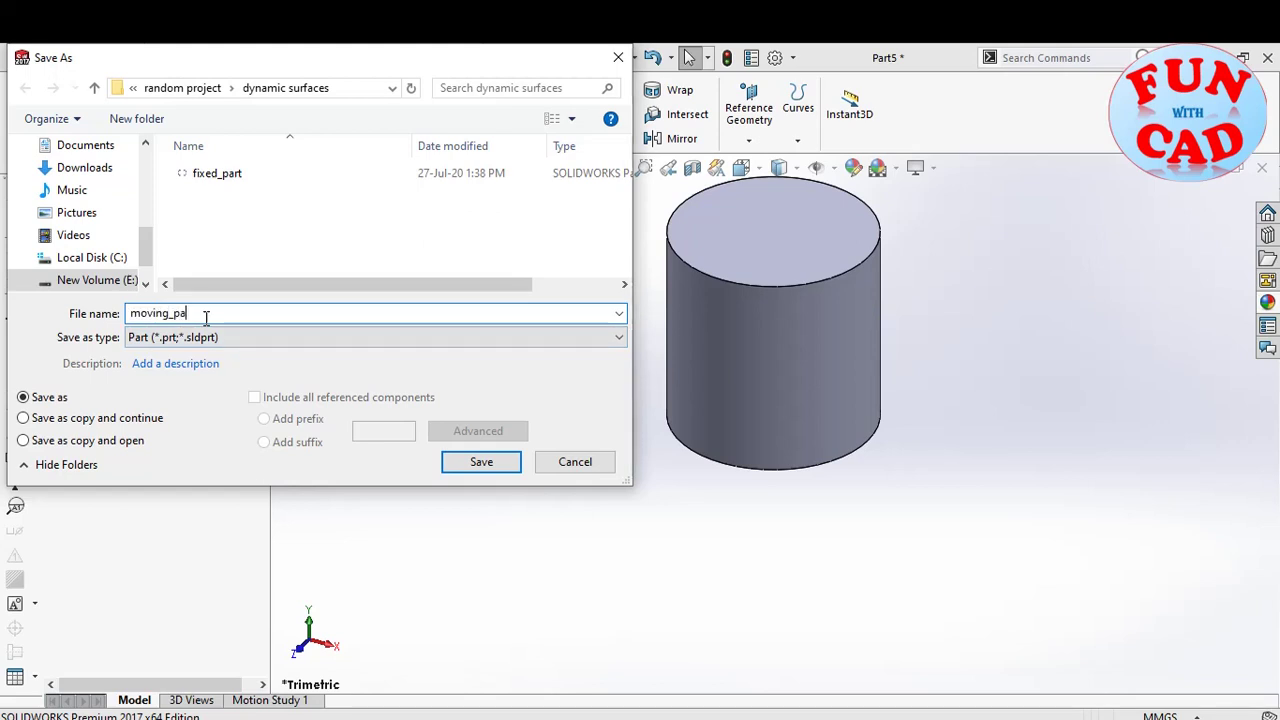
left_click(484, 462)
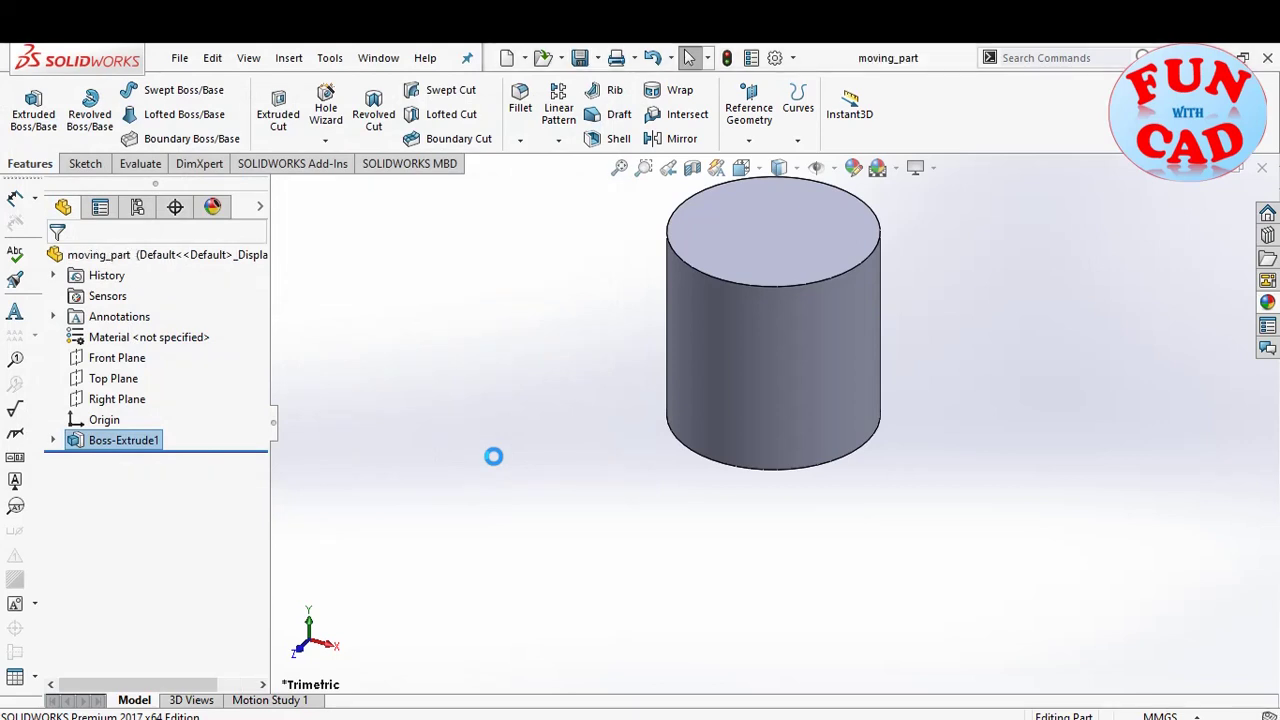
Step: Create a new assembly, place fixed_part, and begin inserting moving_part
left_click(507, 57)
left_click(621, 380)
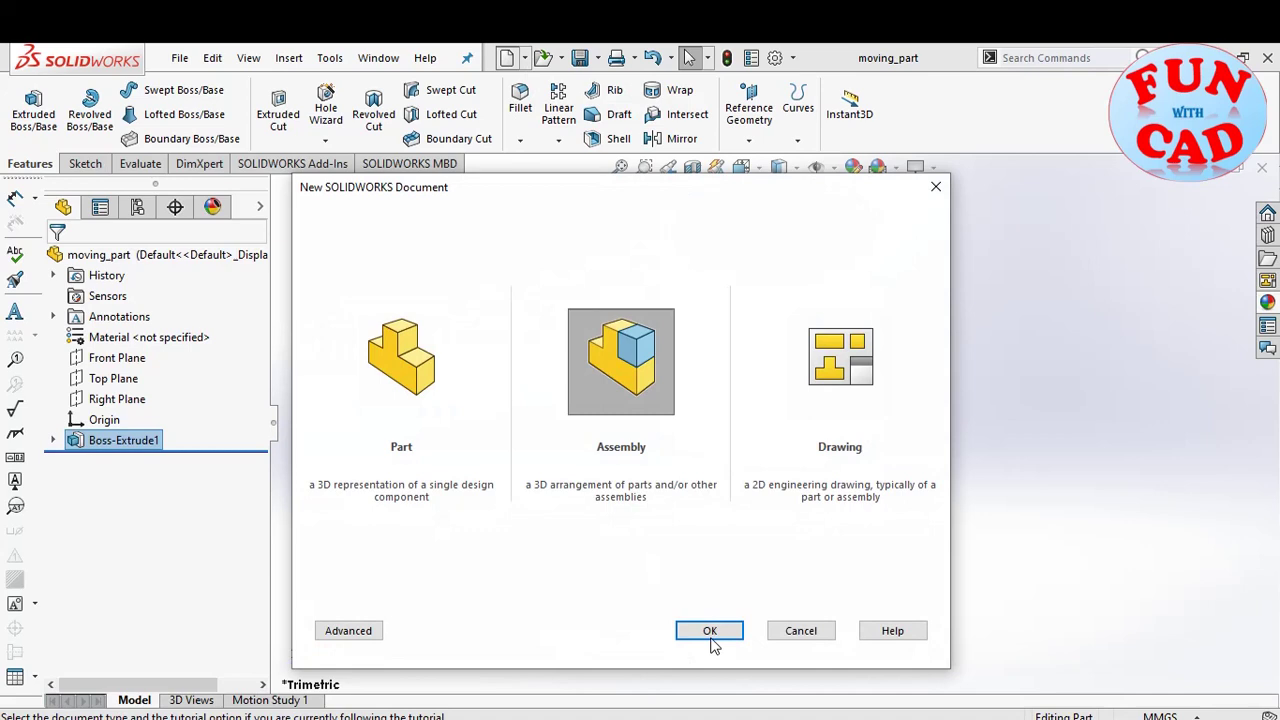
left_click(710, 628)
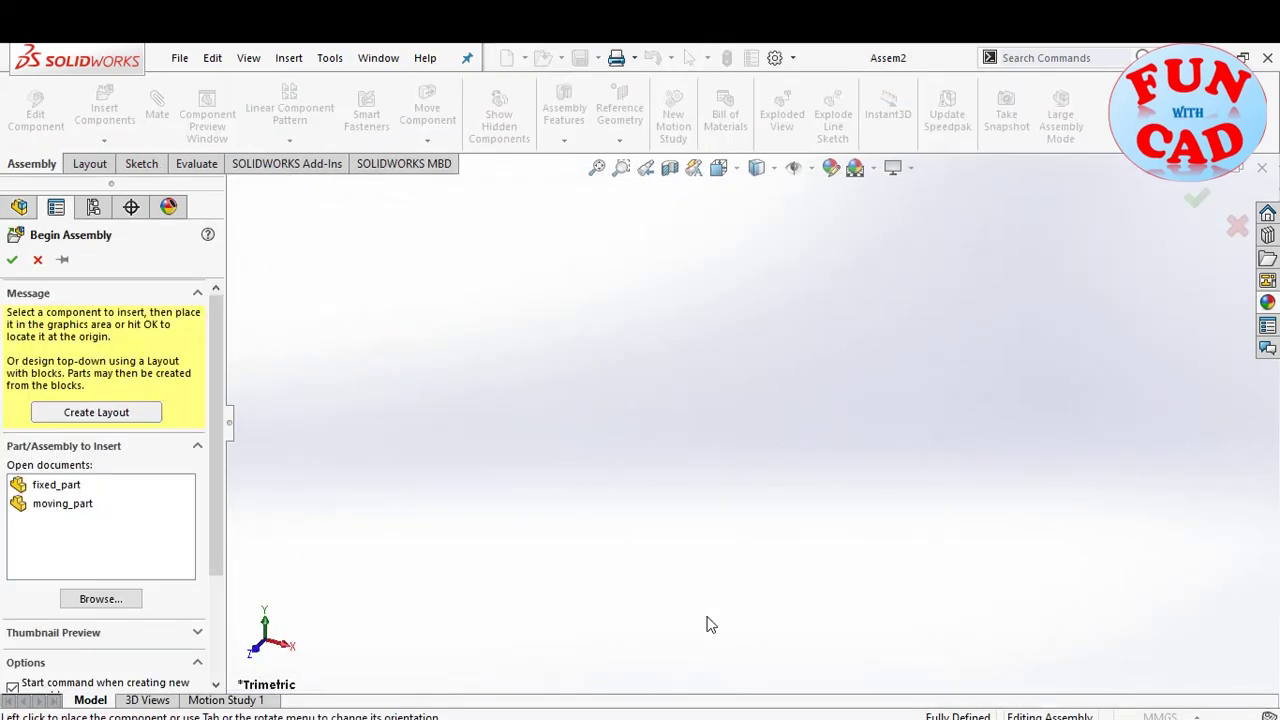
left_click(62, 485)
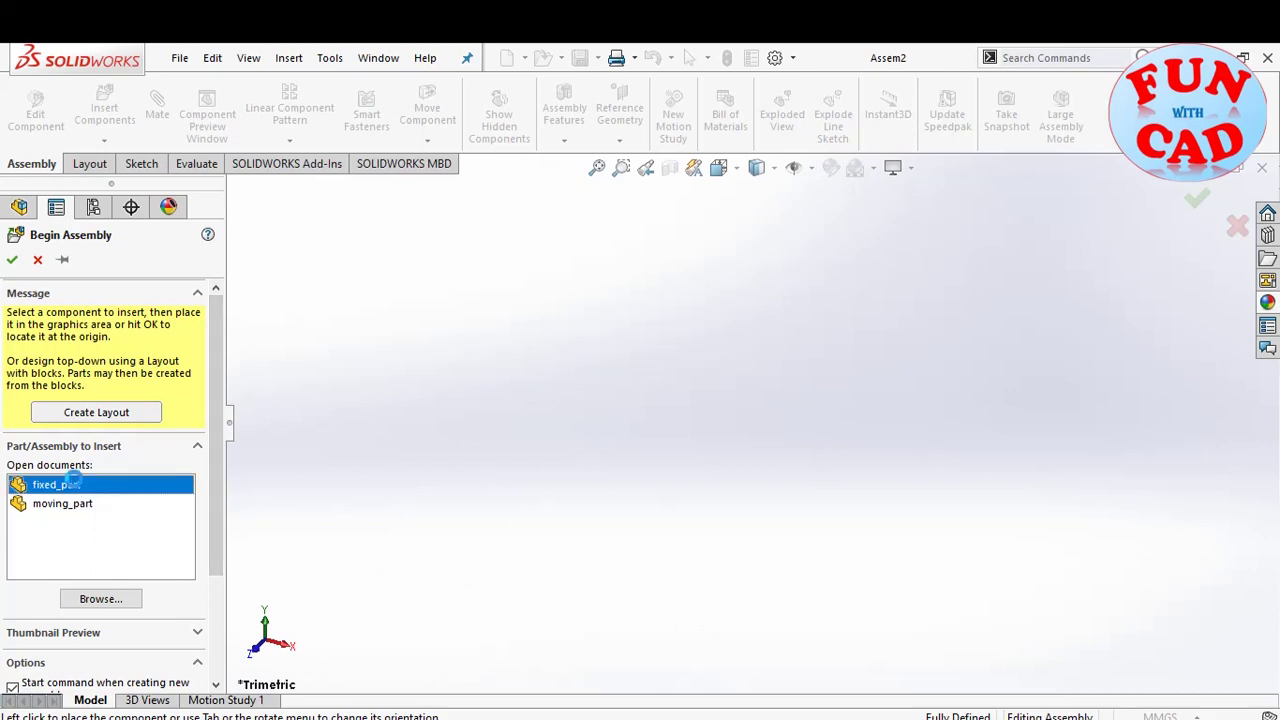
left_click(670, 403)
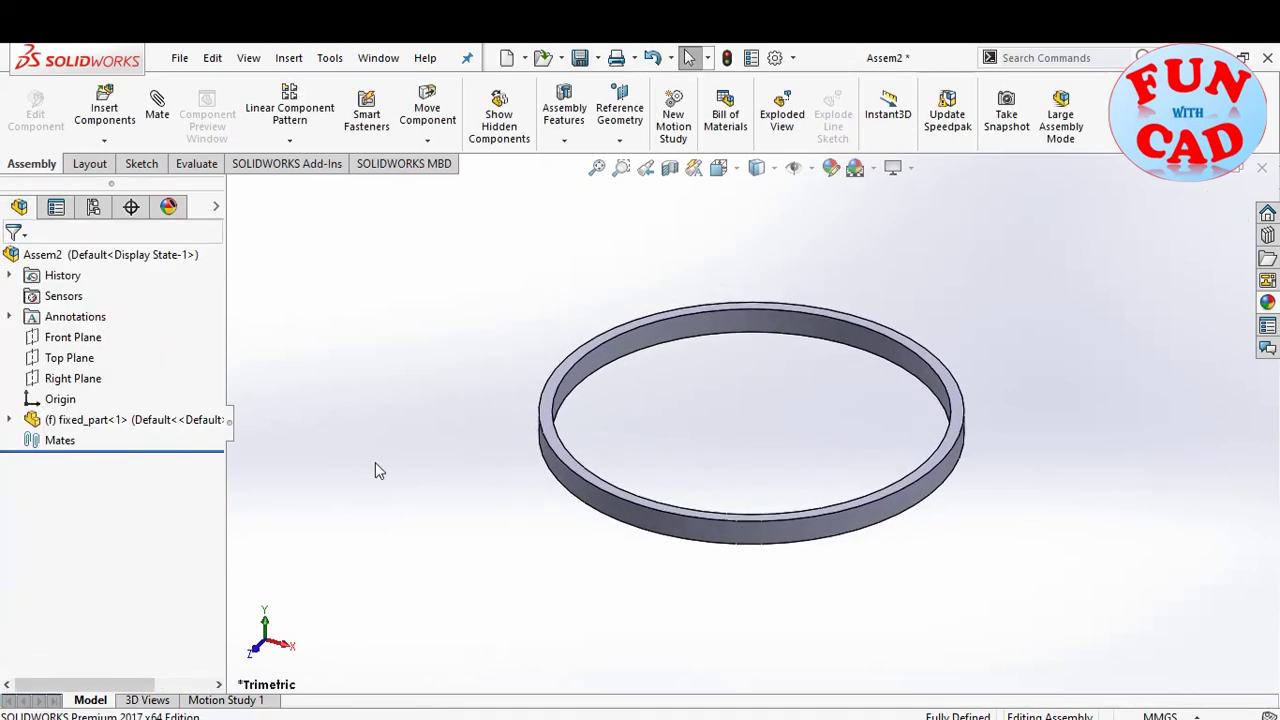
left_click(104, 110)
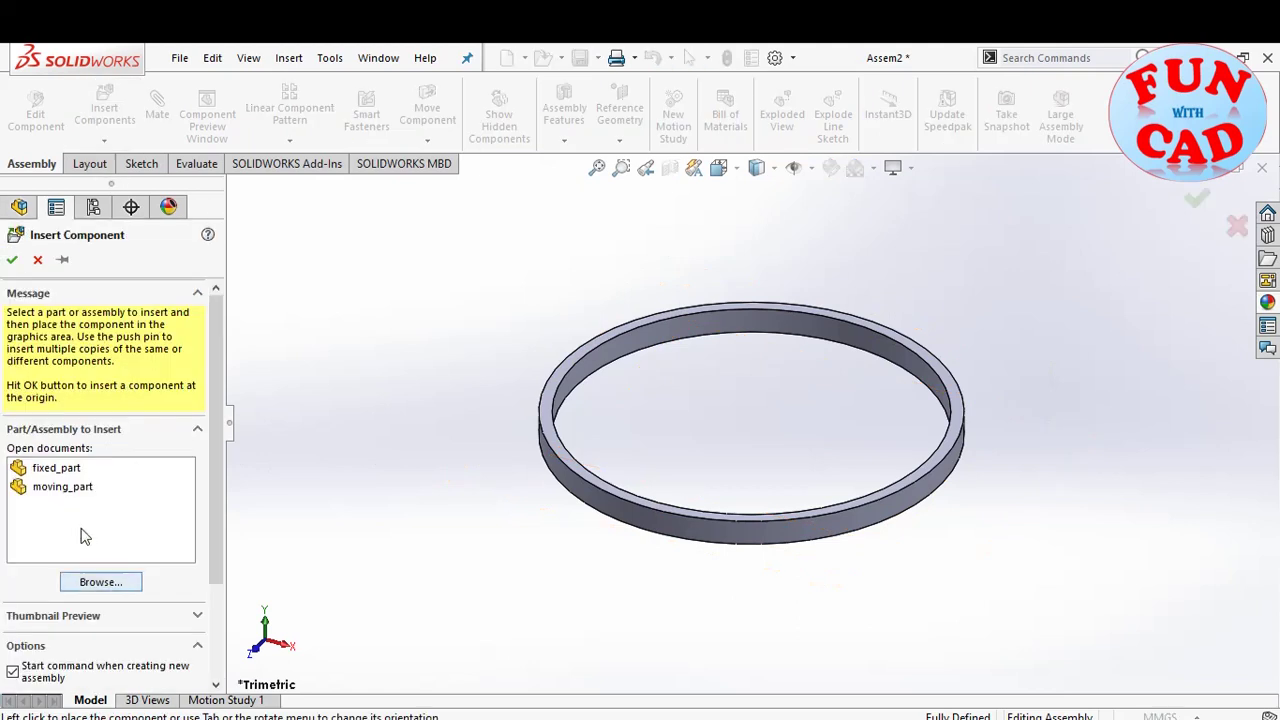
left_click(62, 486)
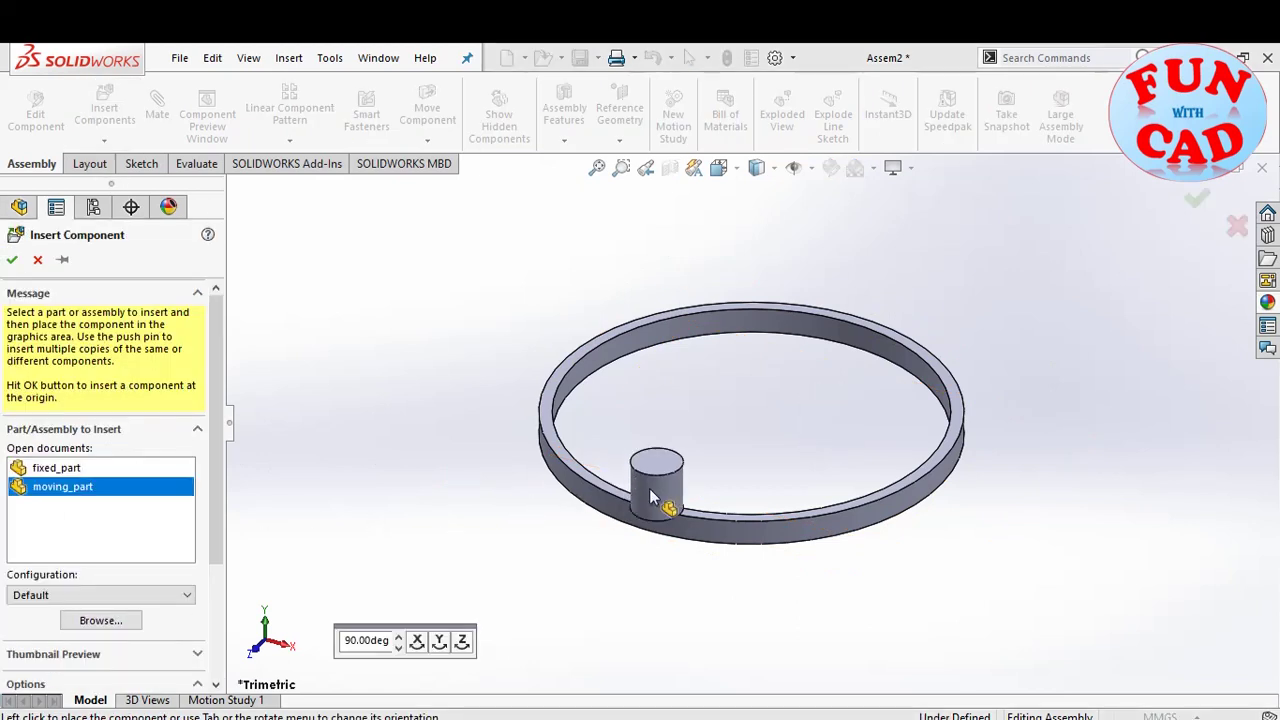
Step: Place moving_part and mate the ring's inner edge concentric with the cylinder's top edge
left_click(718, 463)
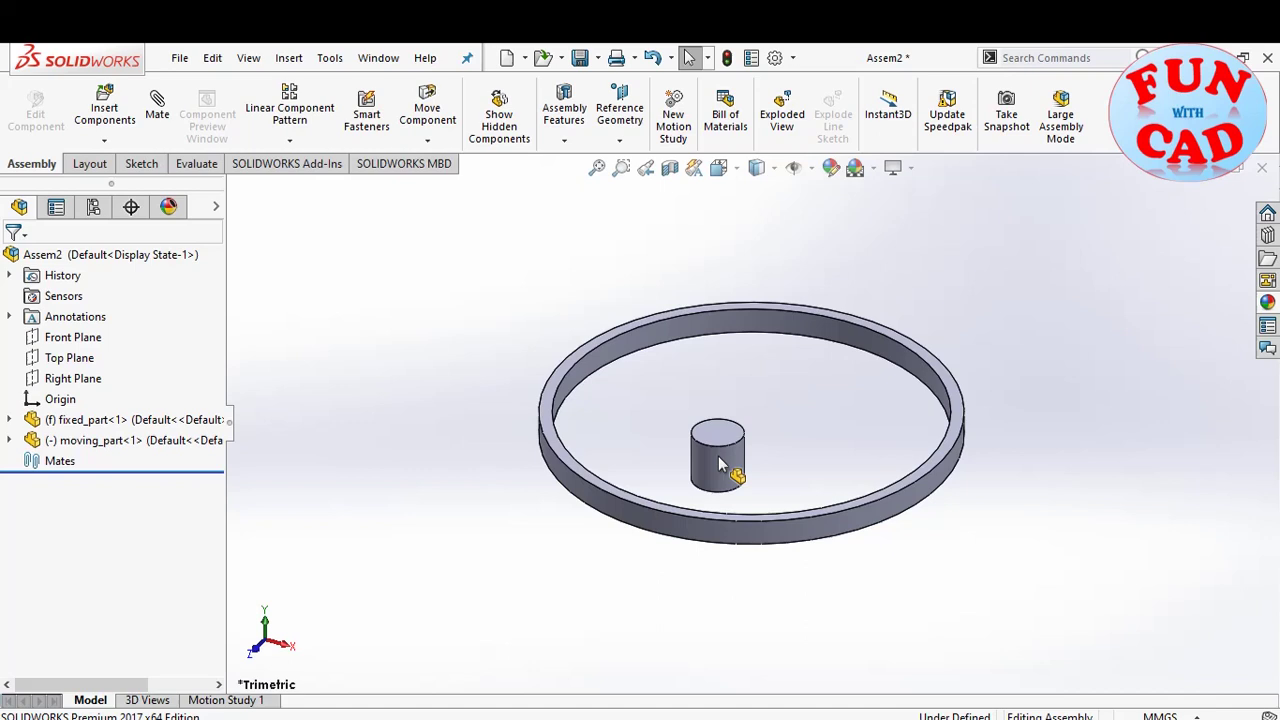
left_click(159, 116)
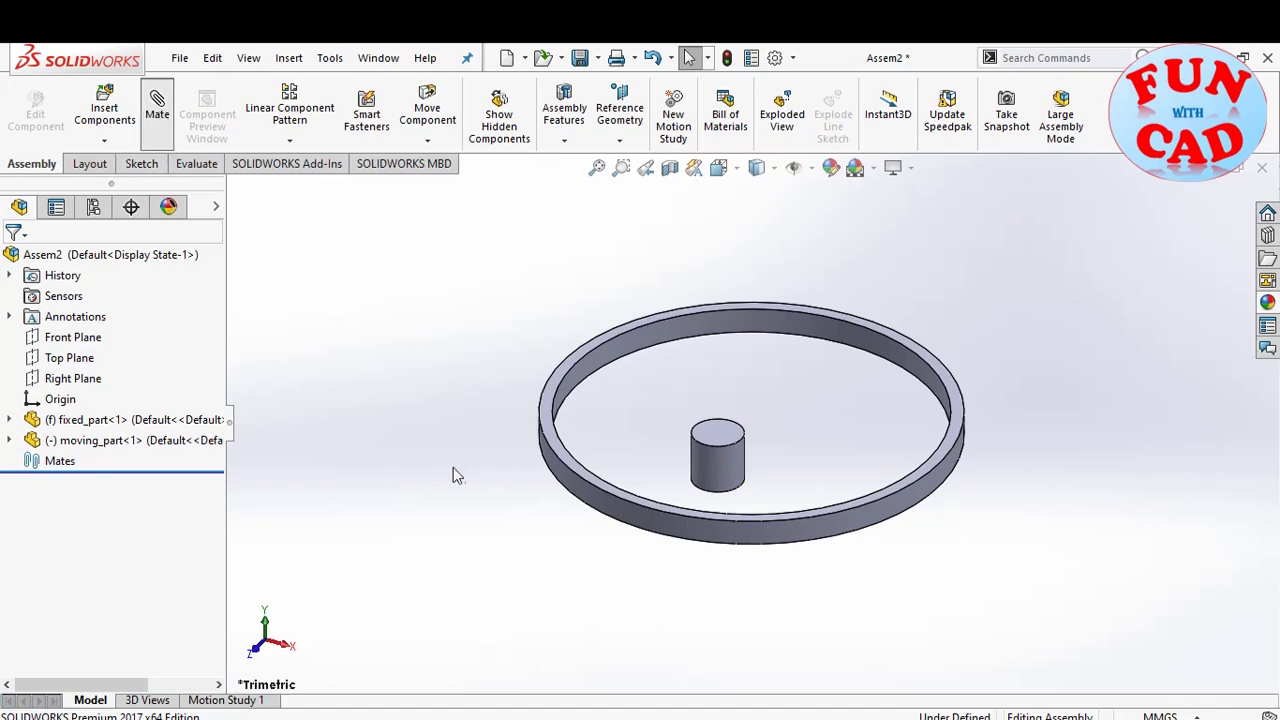
left_click(596, 484)
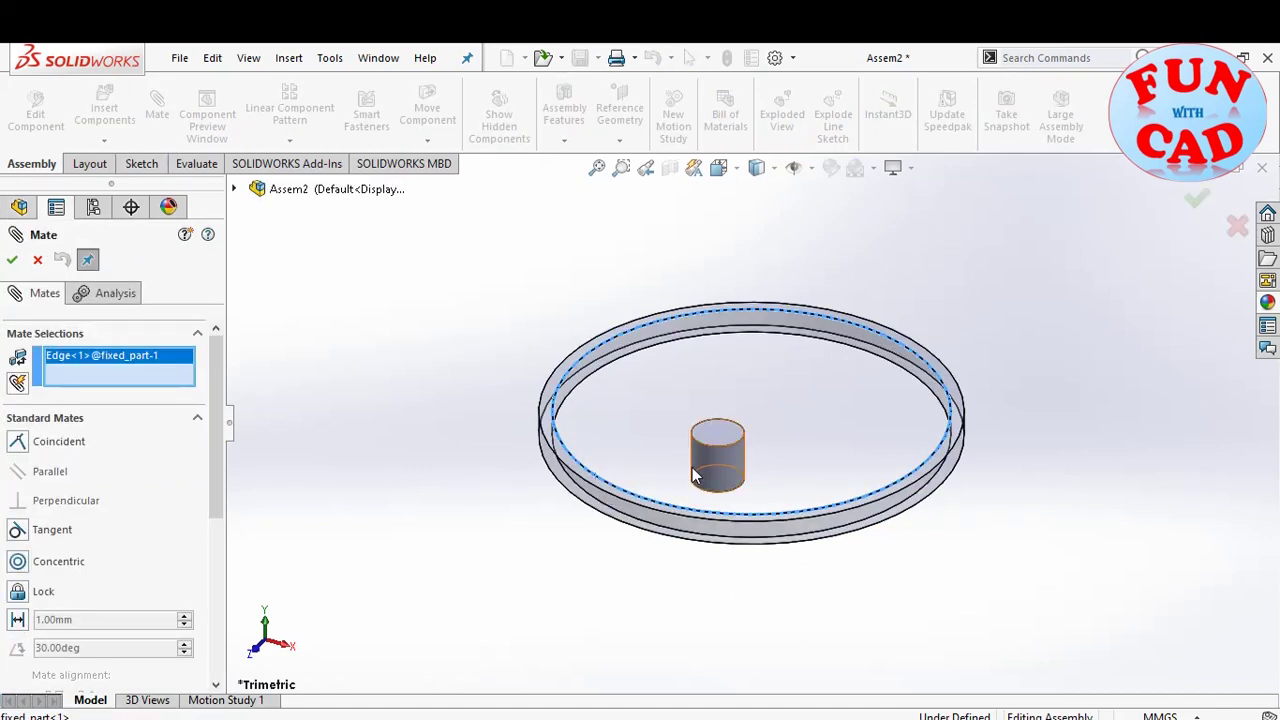
left_click(716, 457)
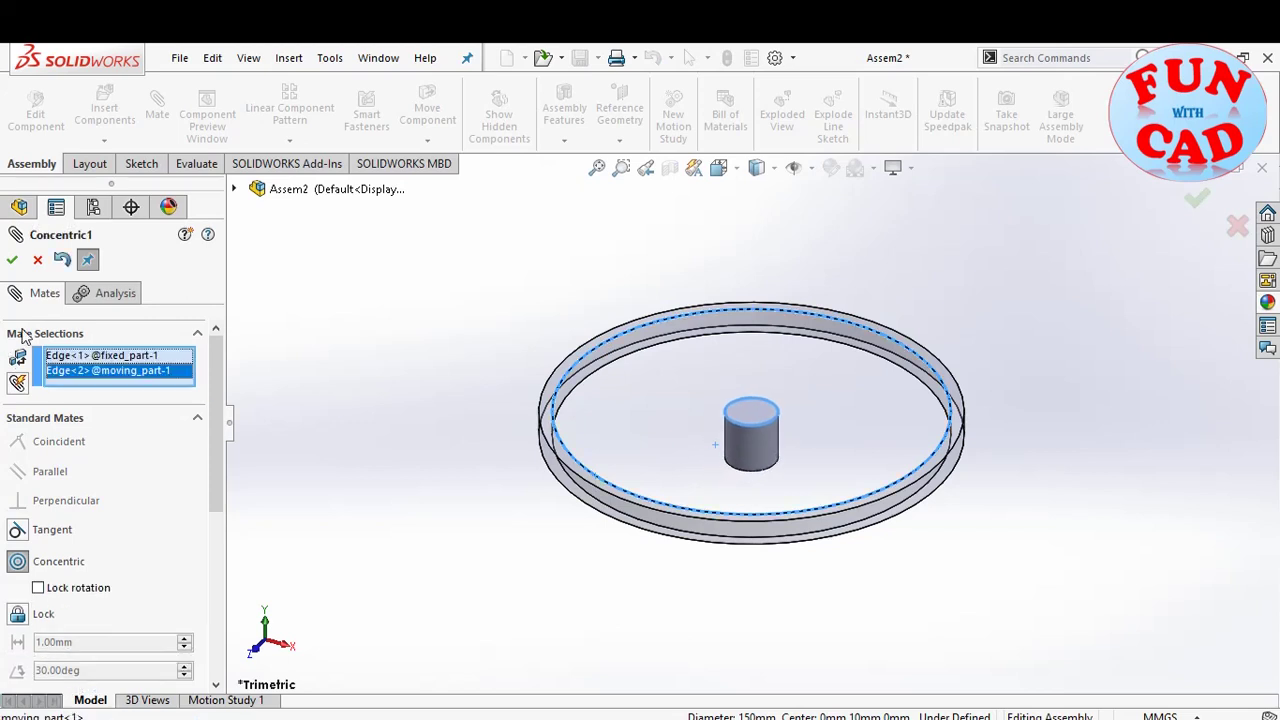
left_click(12, 260)
left_click(37, 260)
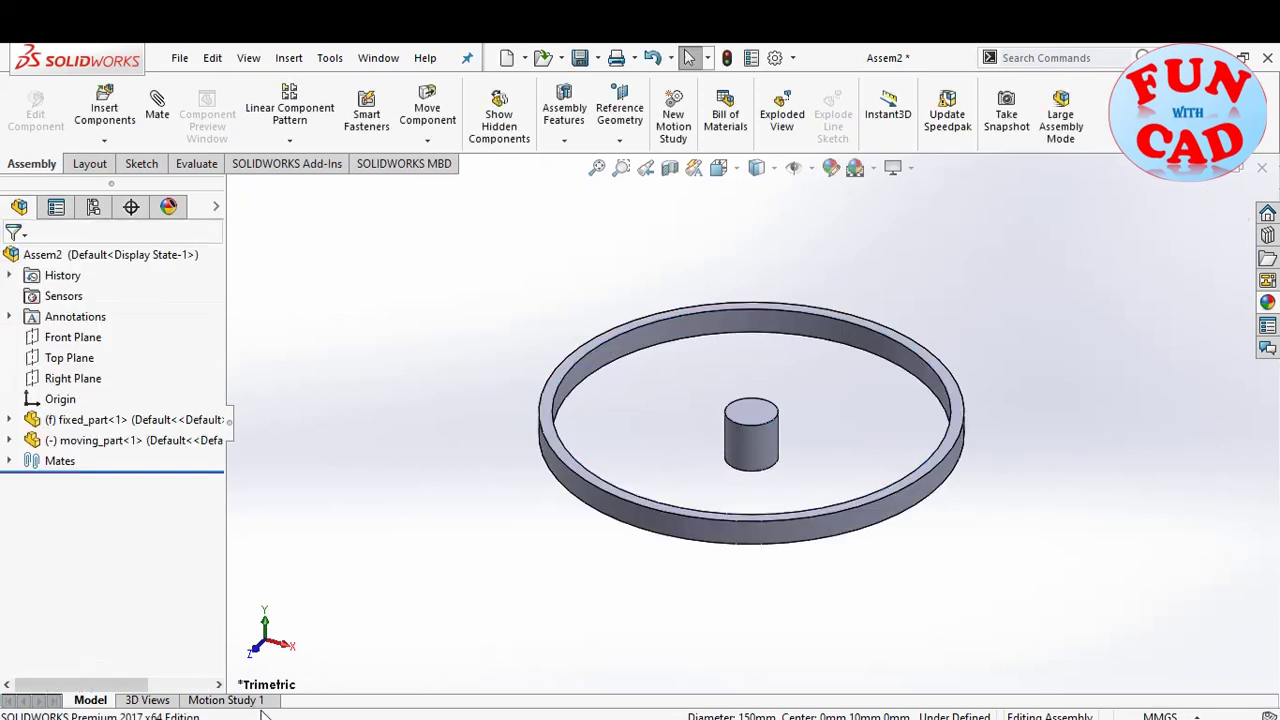
Step: From the front view, drag the cylinder down along its axis through the ring
left_click(262, 656)
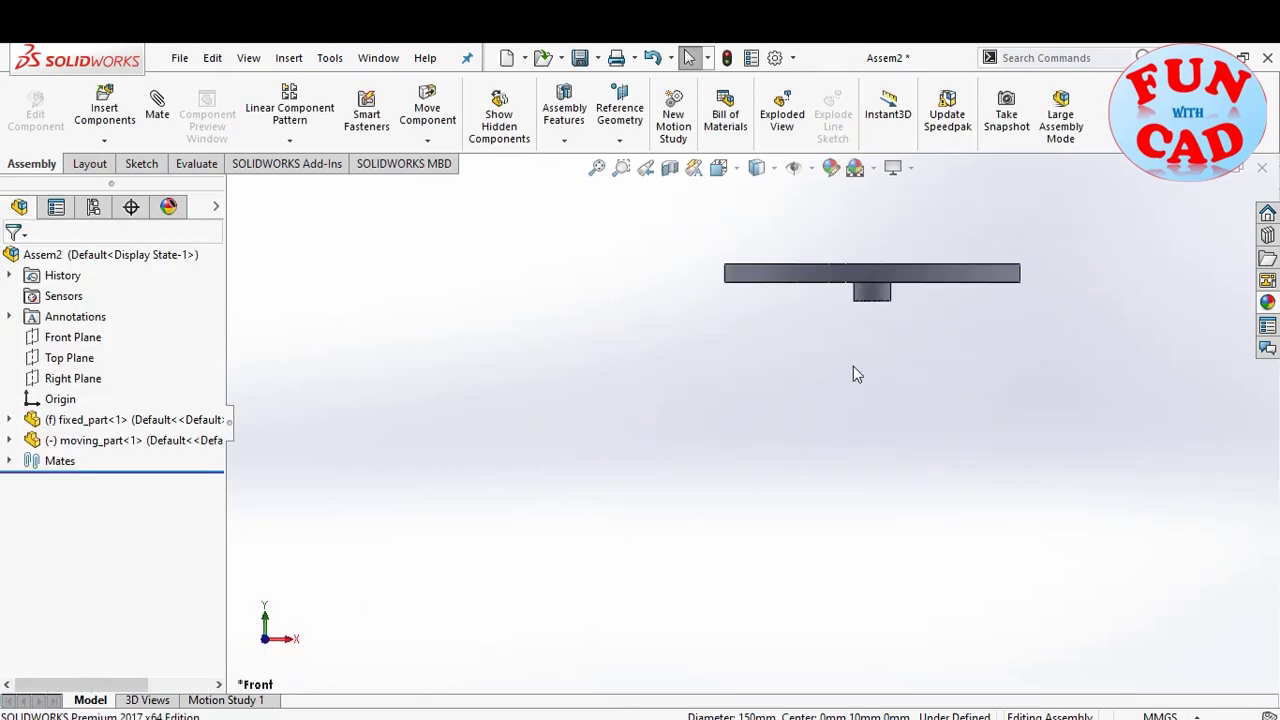
mouse_move(909, 320)
middle_mouse_down()
mouse_move(906, 334)
mouse_move(880, 314)
middle_mouse_up()
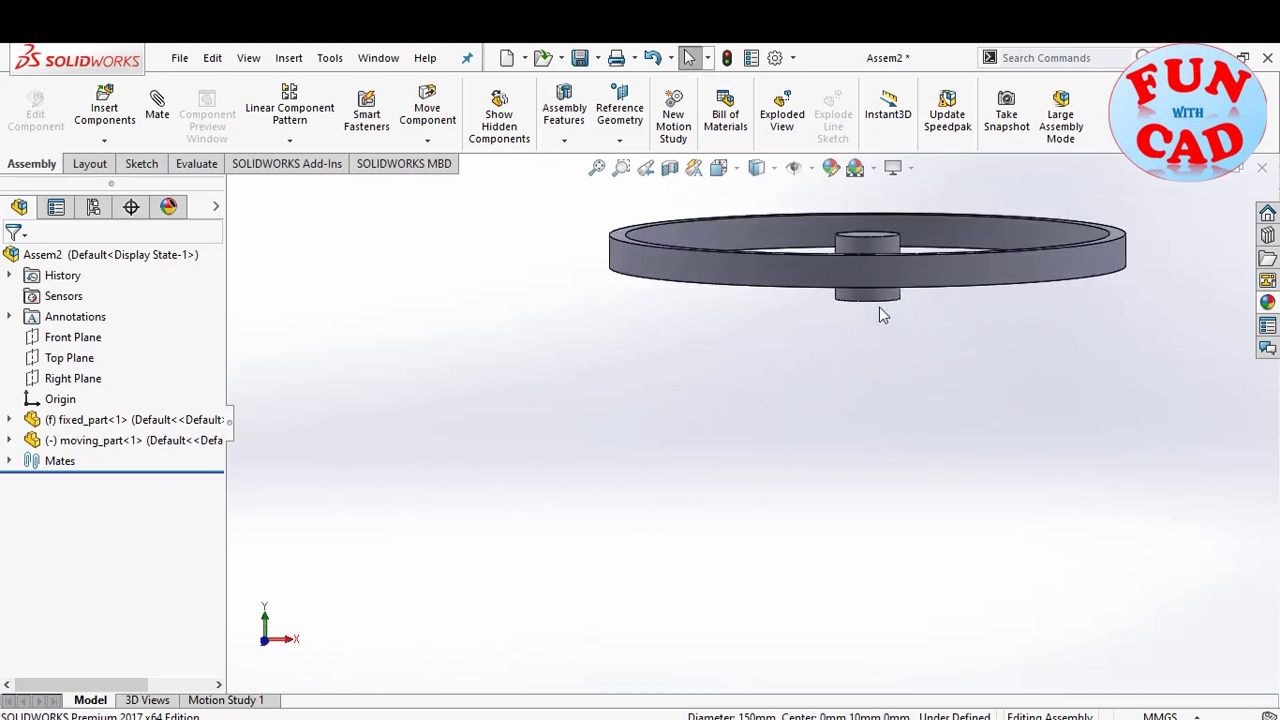
left_click(877, 302)
left_click_drag(877, 302, 877, 347)
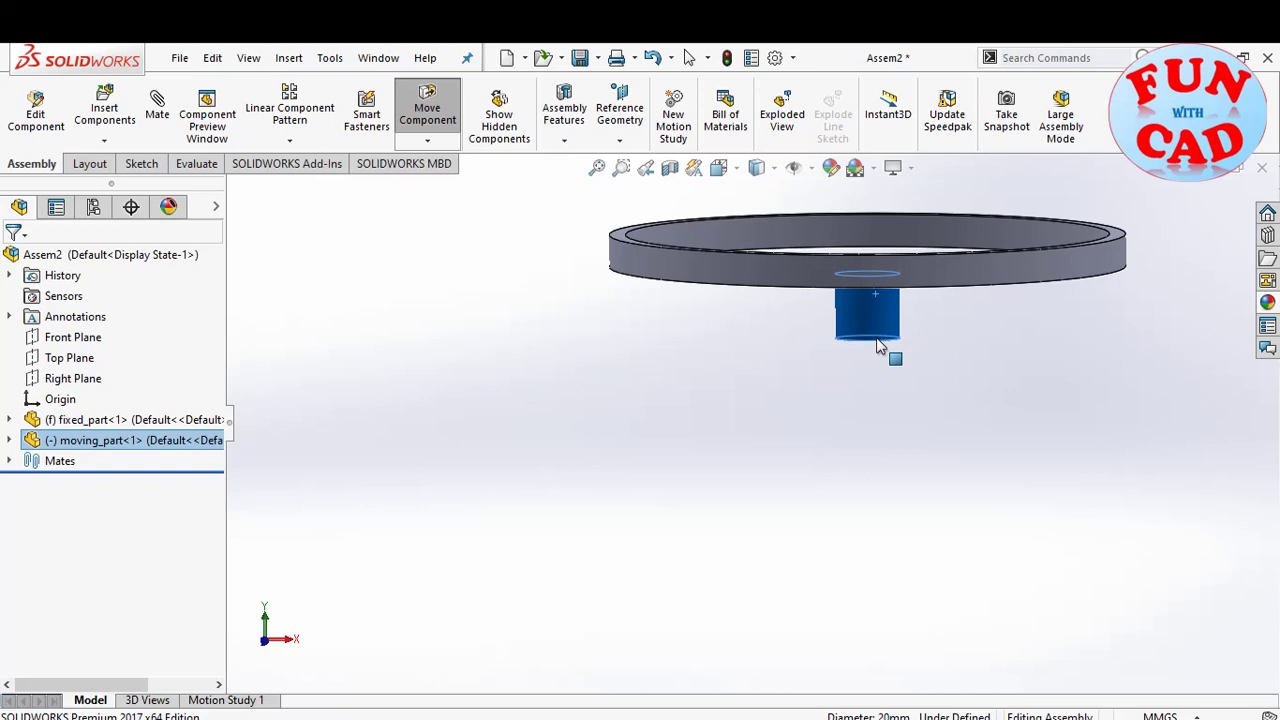
key("Escape")
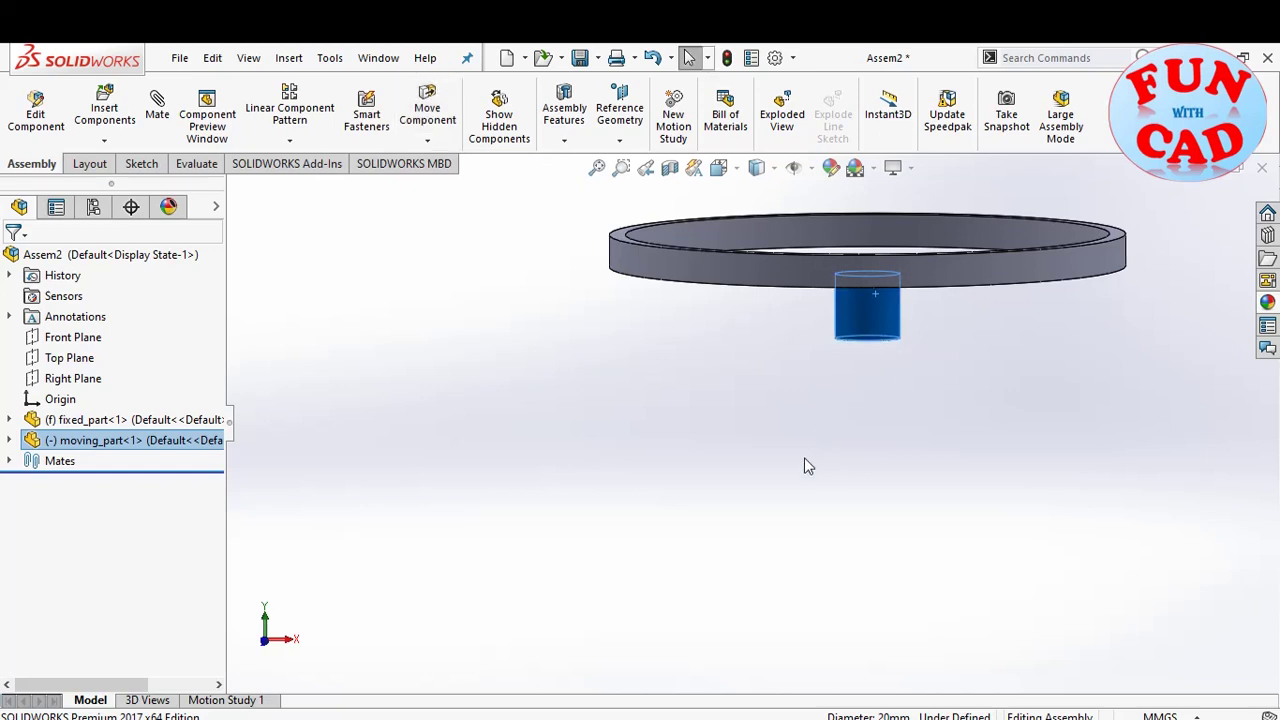
mouse_move(804, 457)
middle_mouse_down()
mouse_move(780, 454)
mouse_move(780, 520)
mouse_move(800, 440)
middle_mouse_up()
left_click_drag(876, 317, 868, 315)
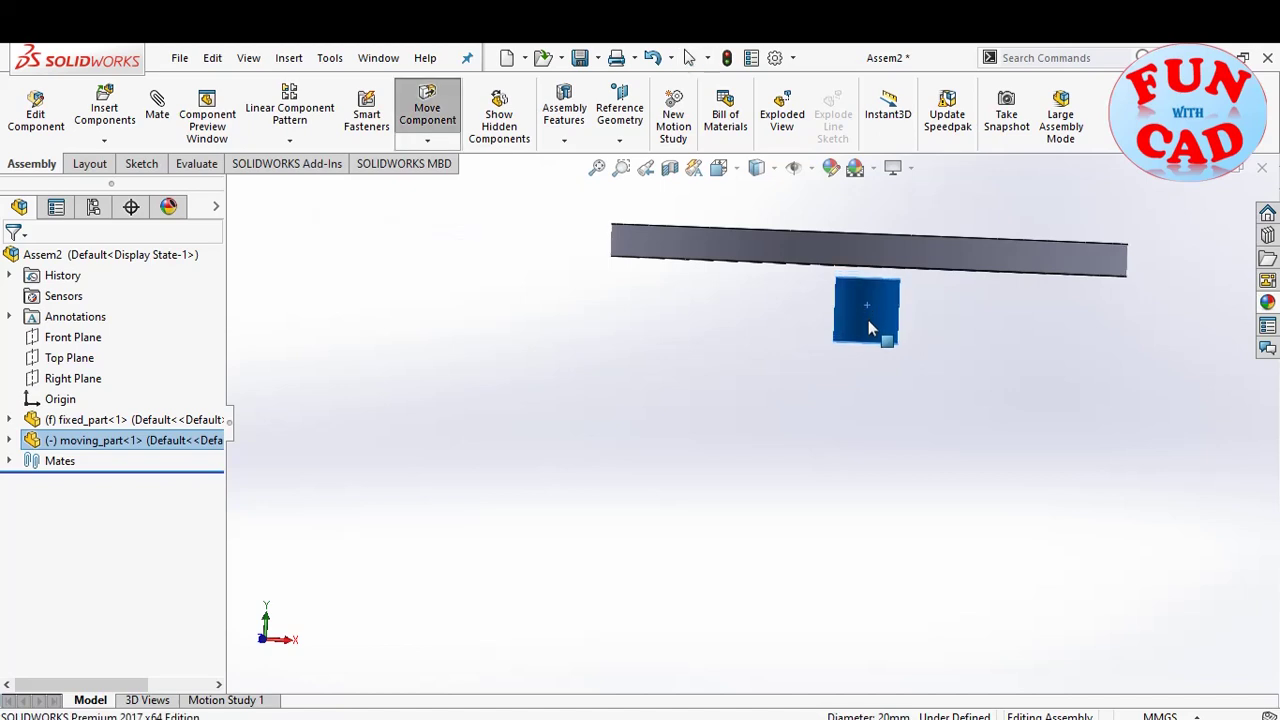
key("Escape")
left_click(672, 463)
middle_click_drag(672, 463, 881, 279)
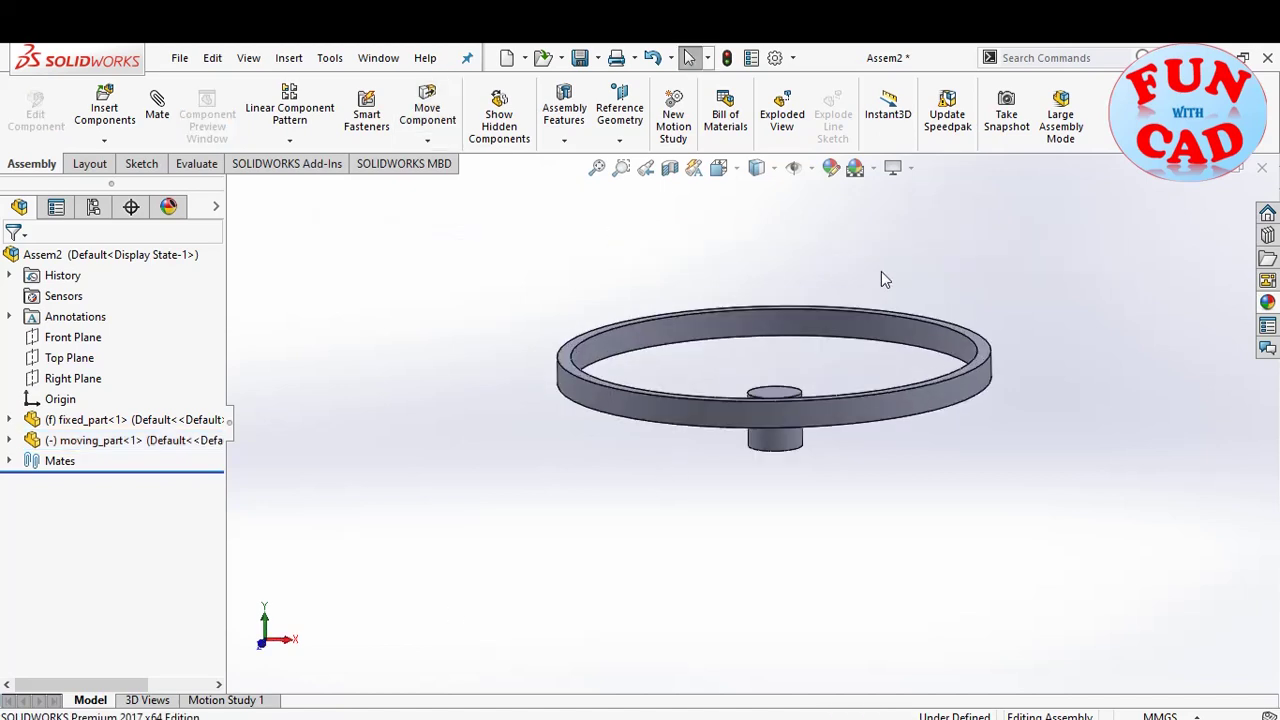
Step: Give the fixed_part ring a black component-level appearance
right_click(86, 419)
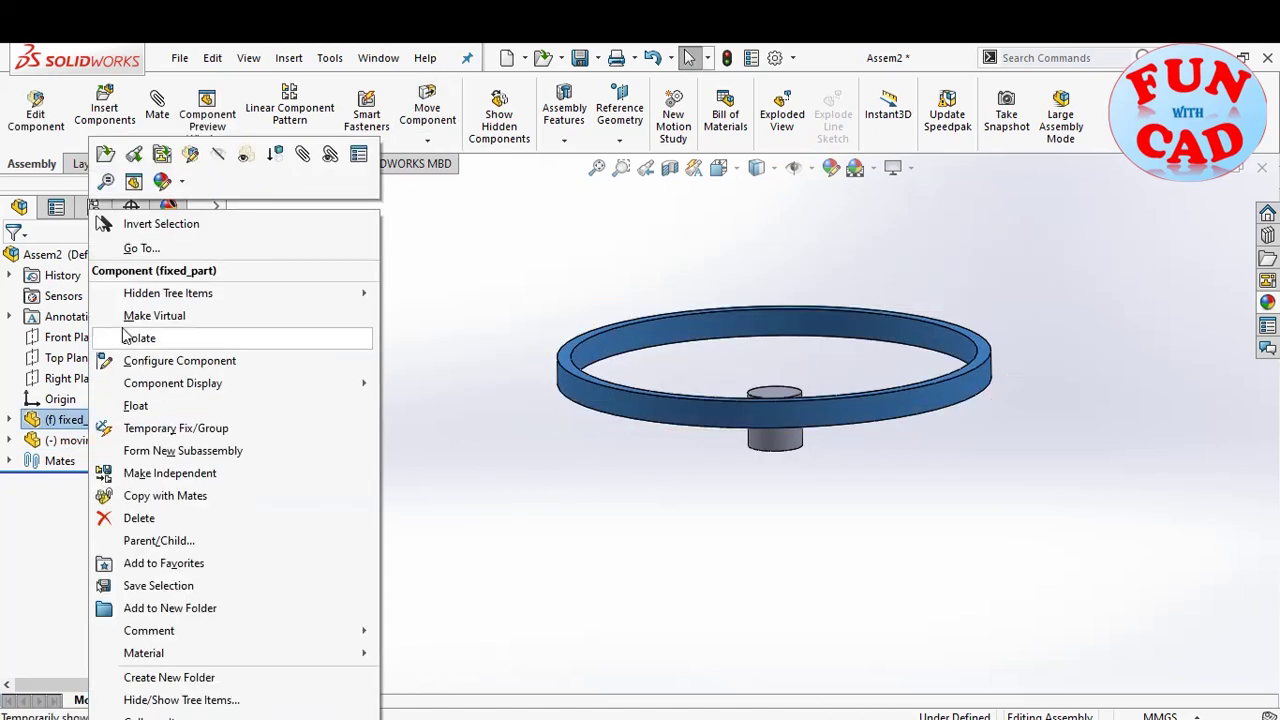
left_click(167, 185)
left_click(180, 224)
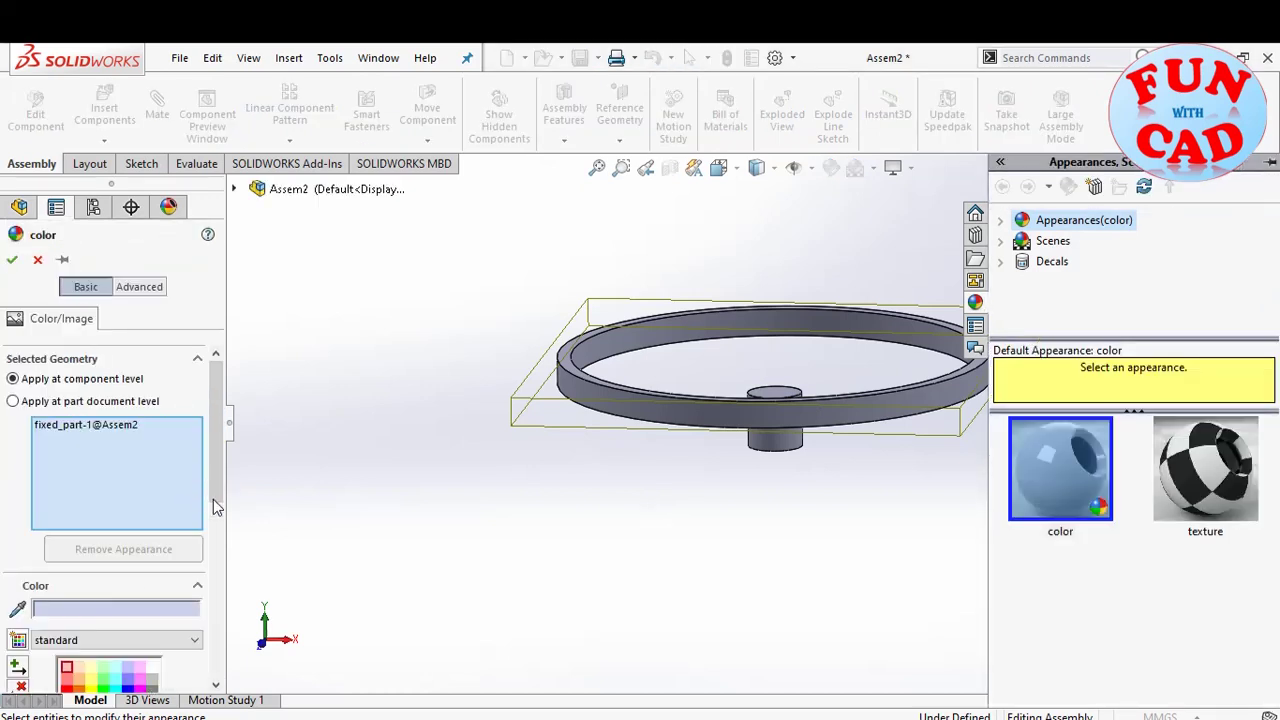
scroll(213, 499, "down", 1)
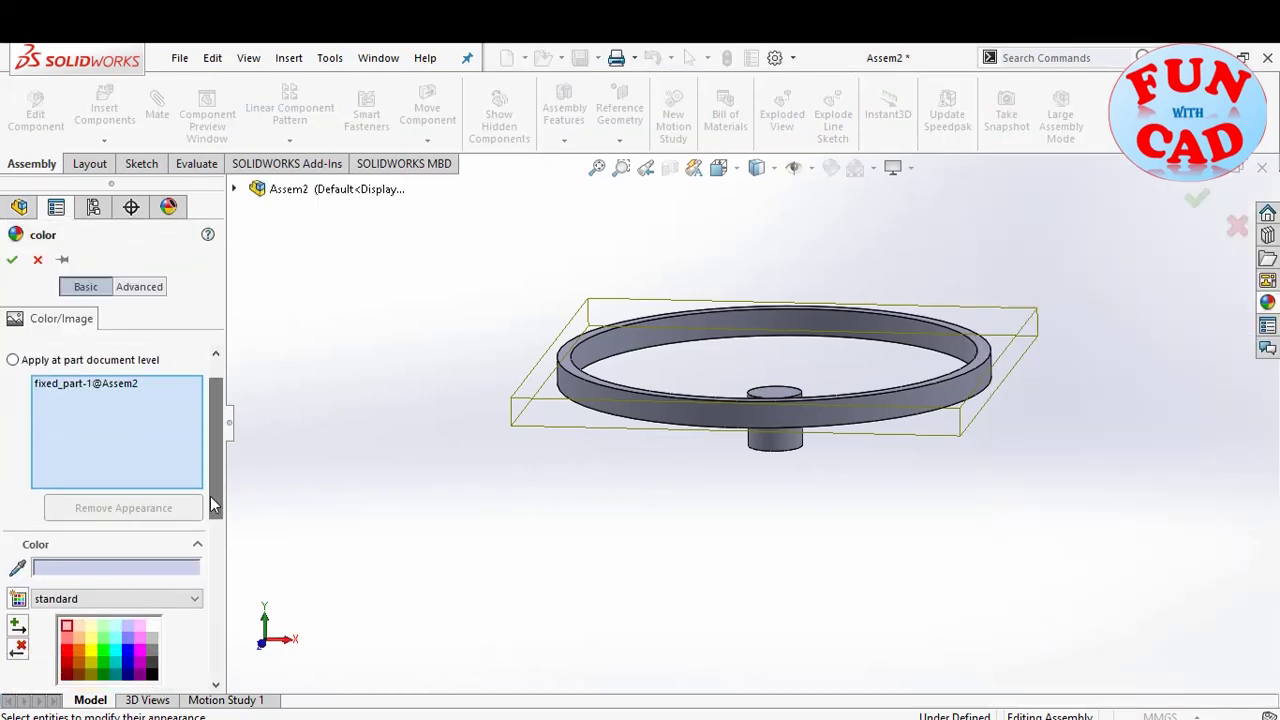
left_click(153, 671)
left_click(12, 260)
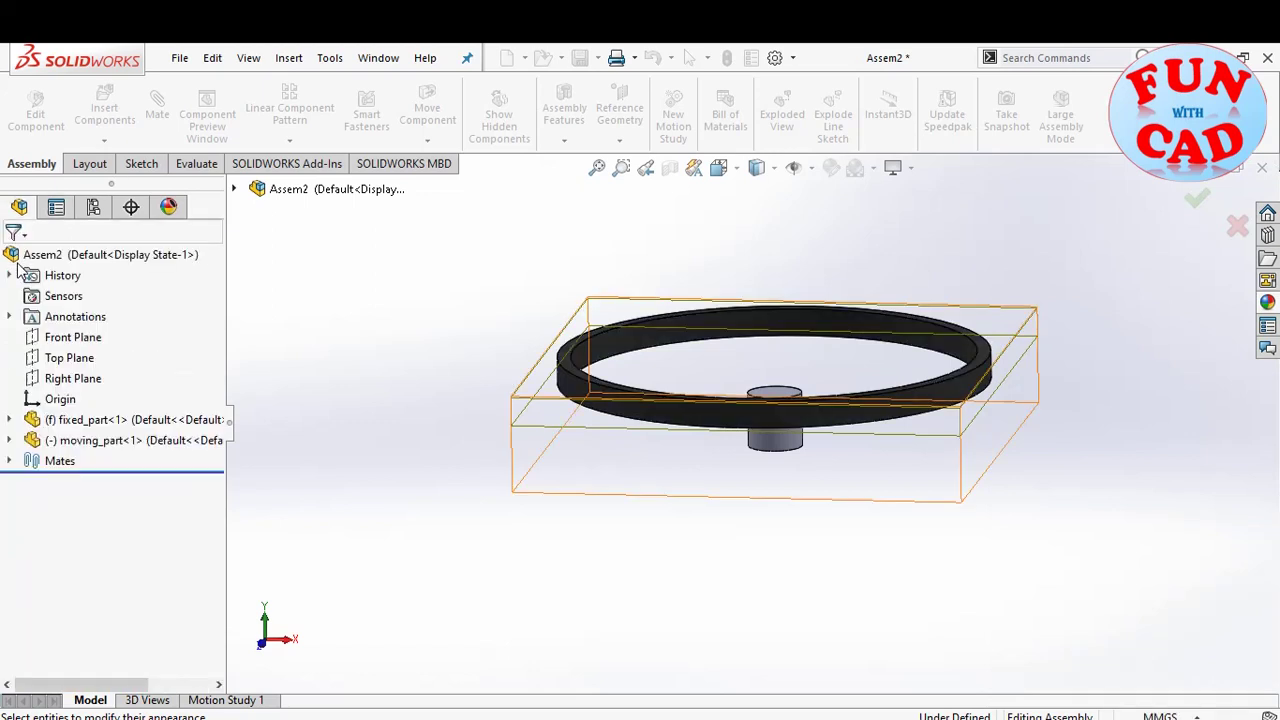
Step: Give the moving_part cylinder a yellow component-level appearance
right_click(152, 441)
left_click(228, 185)
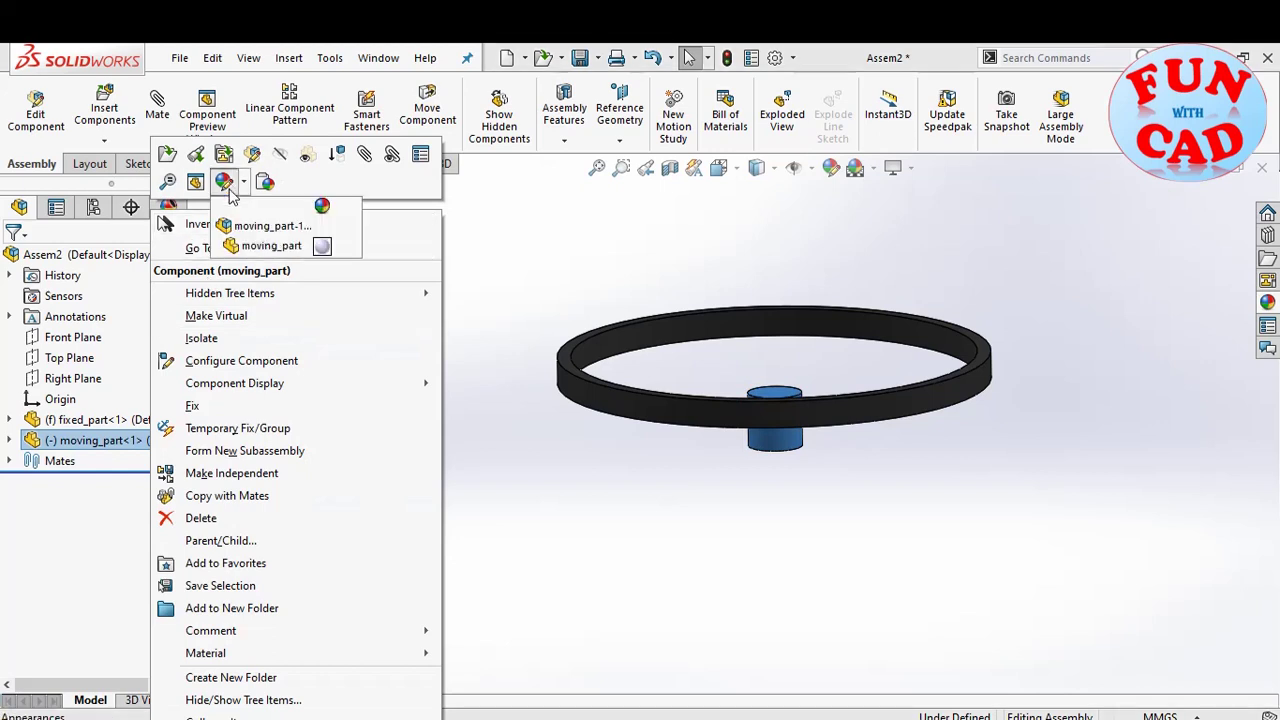
left_click(236, 245)
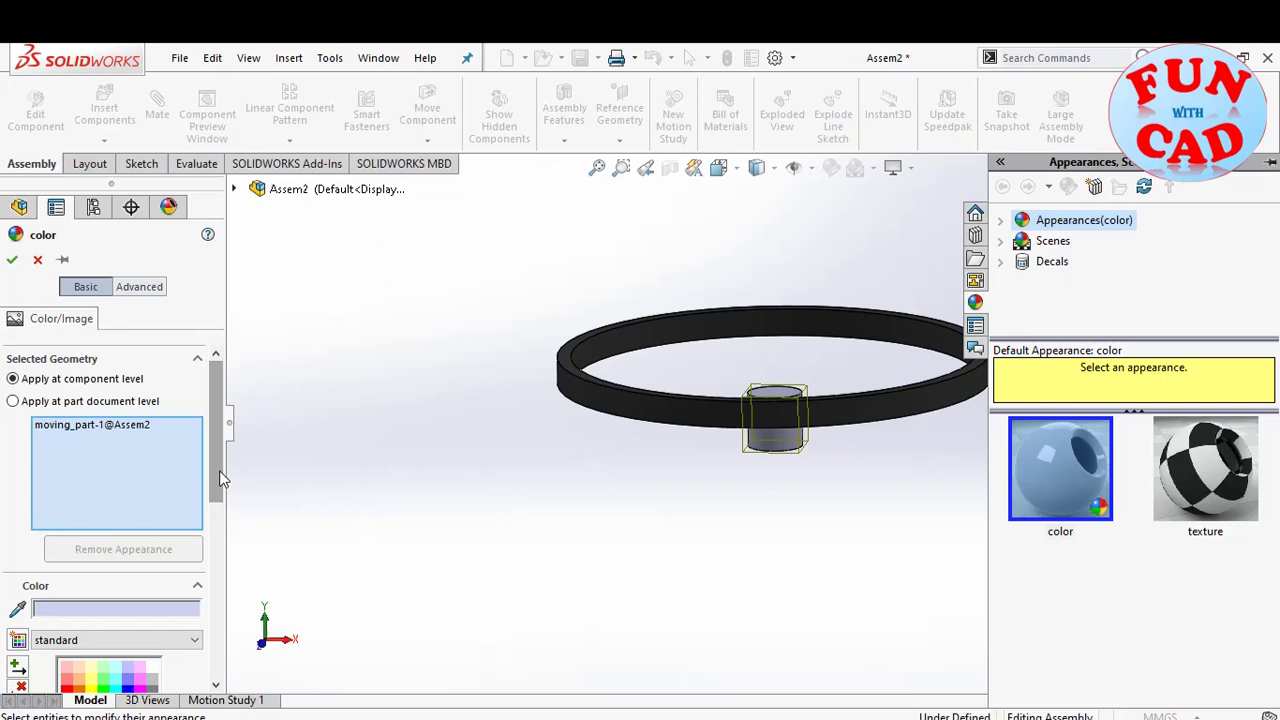
left_click_drag(222, 478, 222, 518)
left_click(87, 600)
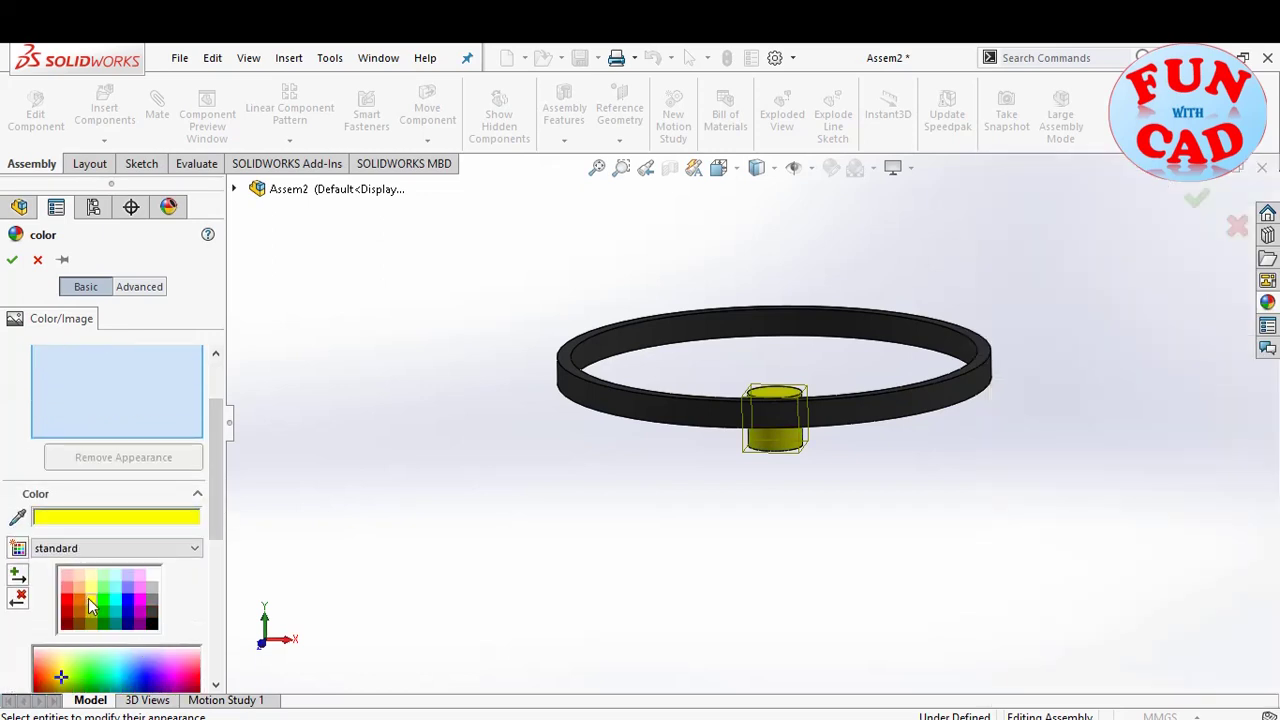
left_click(12, 261)
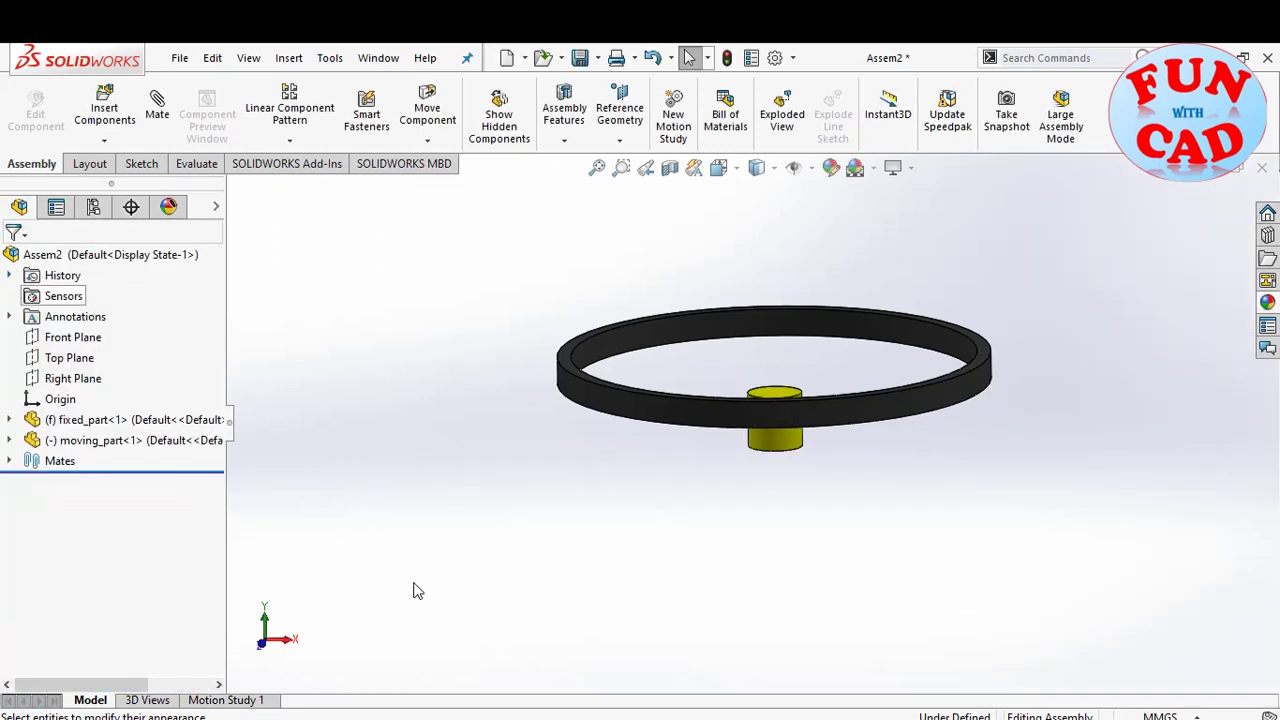
left_click(580, 58)
left_click(575, 313)
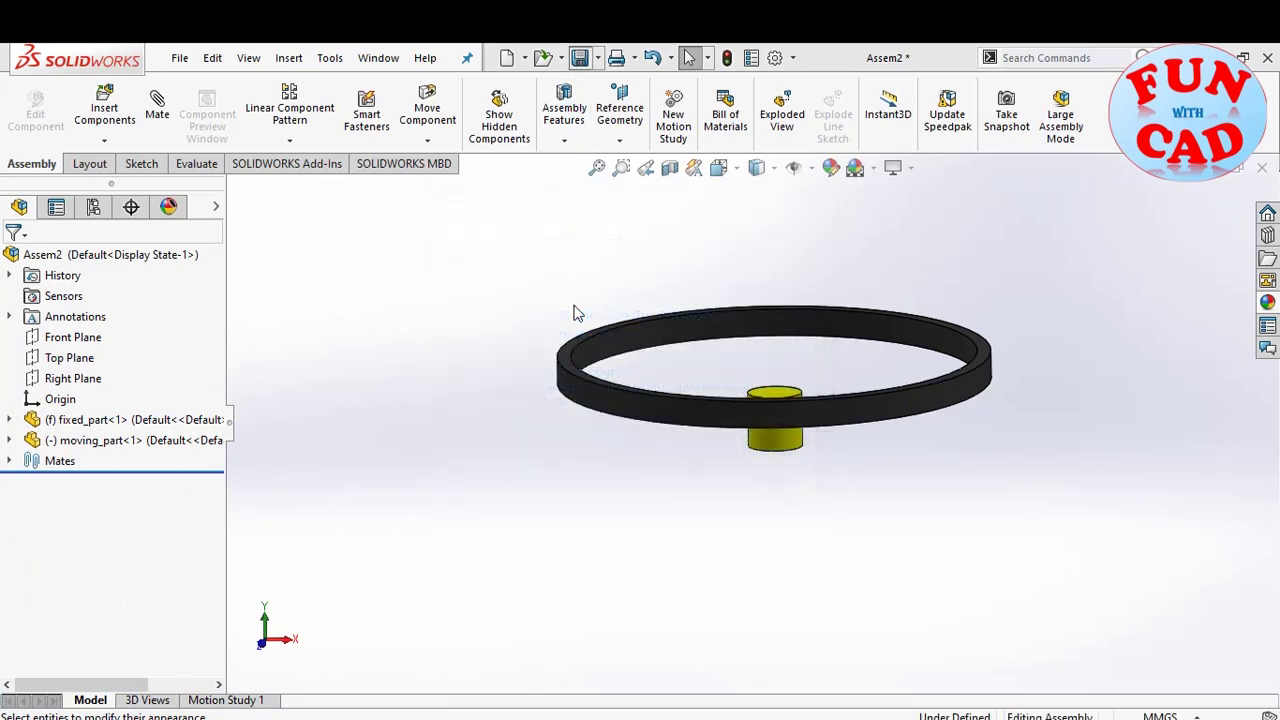
key("ctrl+s")
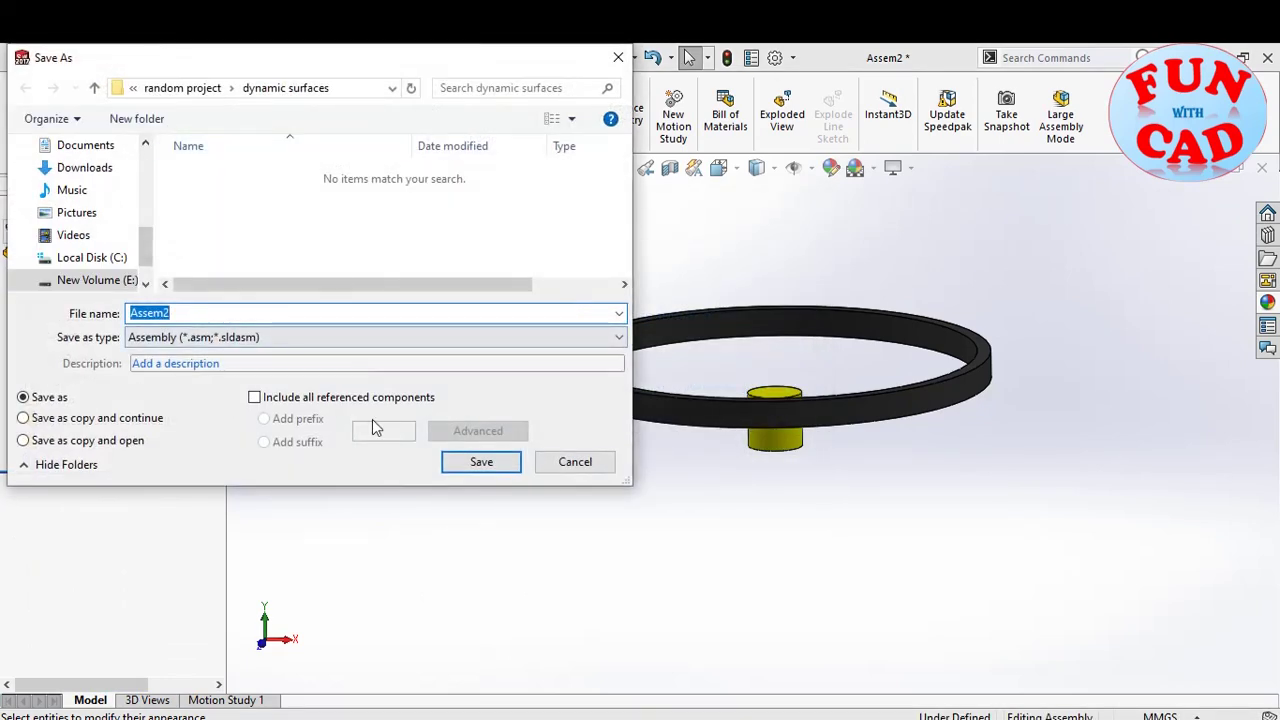
left_click(483, 465)
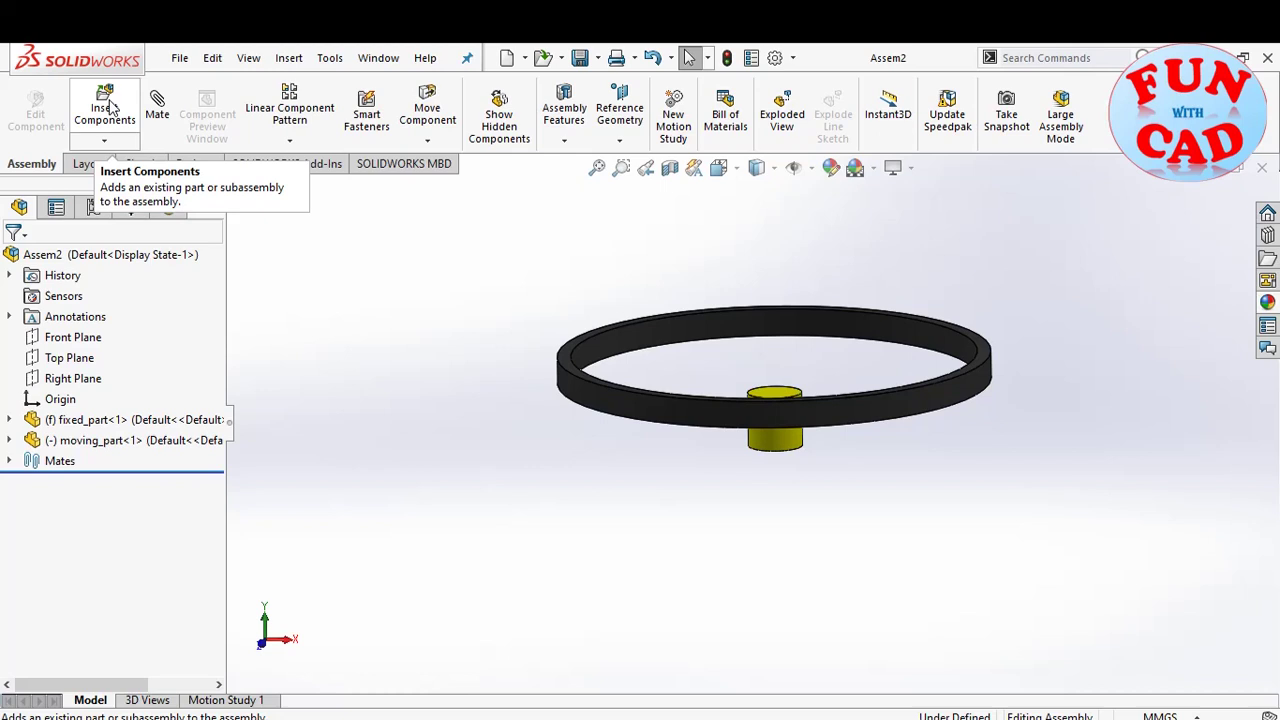
Step: Insert a new in-context part sketched on the cylinder's top face
left_click(112, 143)
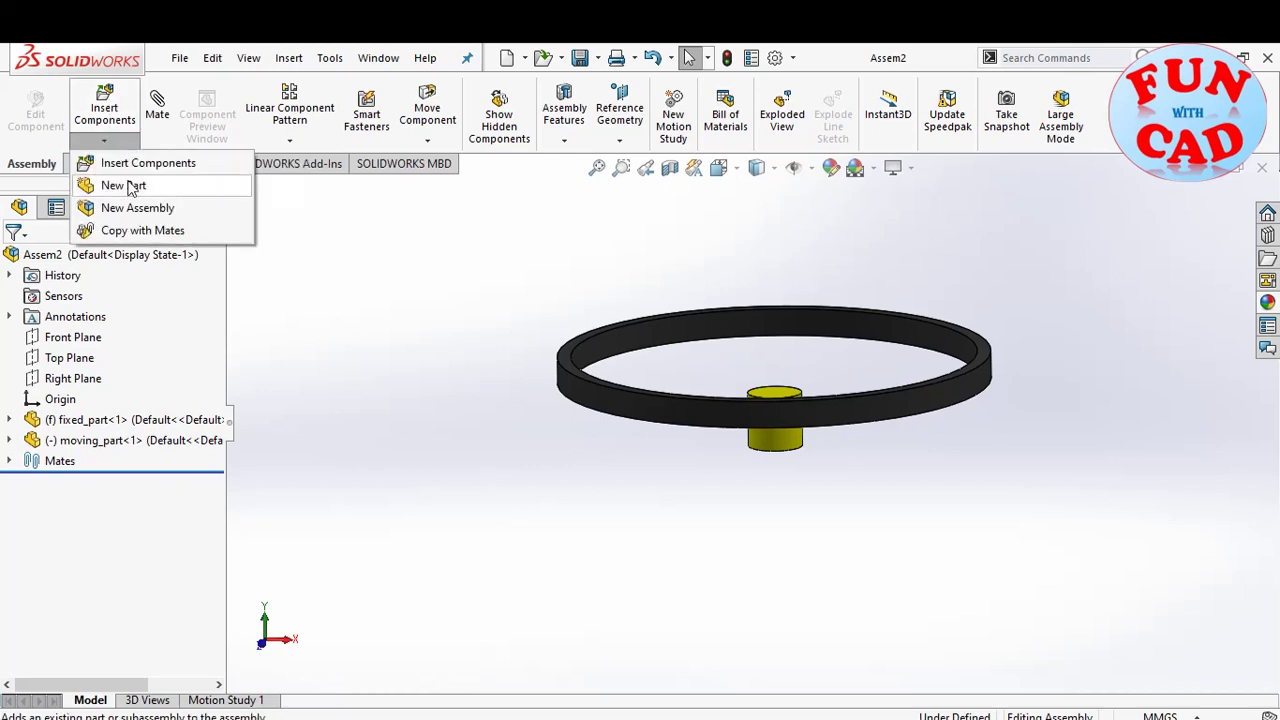
left_click(133, 187)
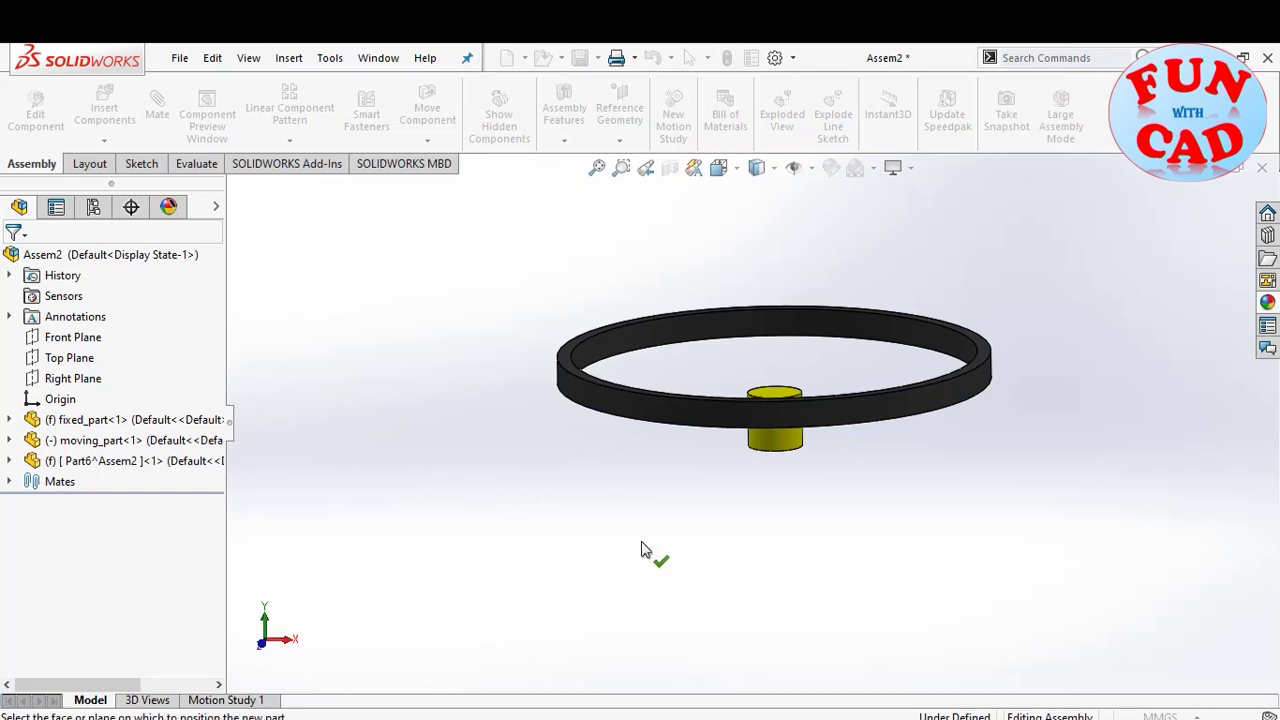
scroll(800, 361, "down", 3)
middle_click_drag(720, 357, 717, 408)
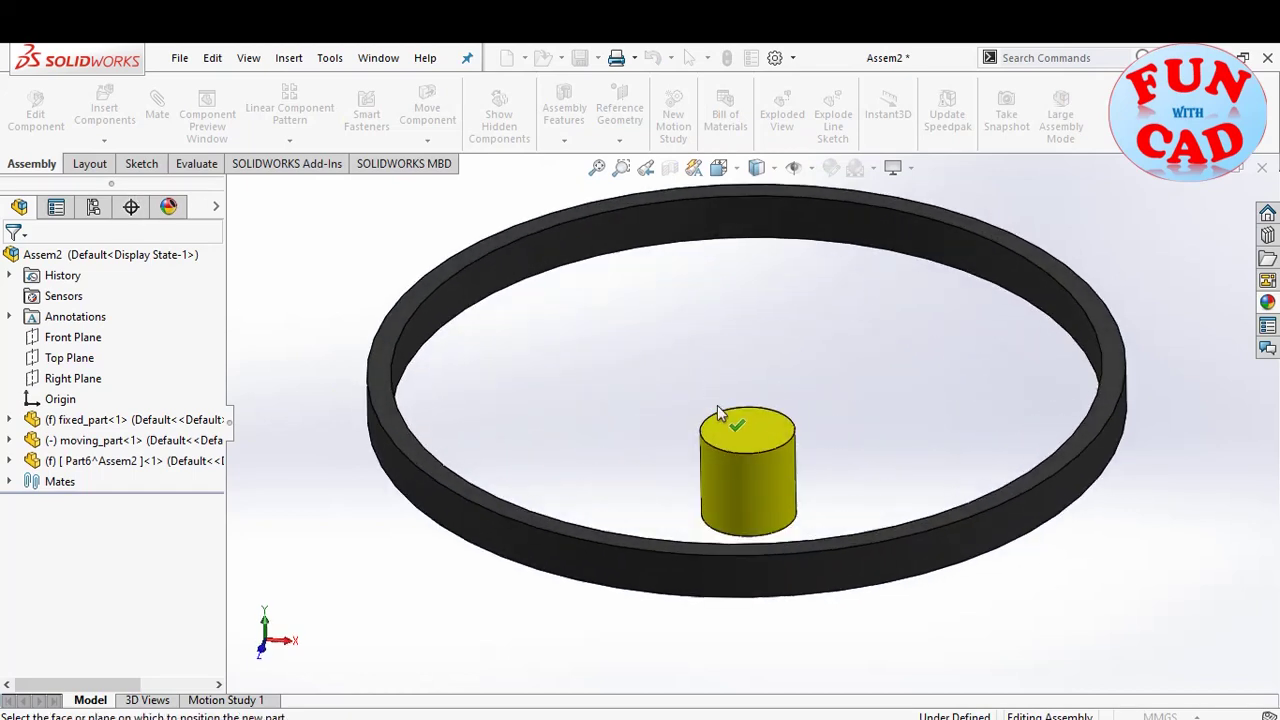
left_click(746, 441)
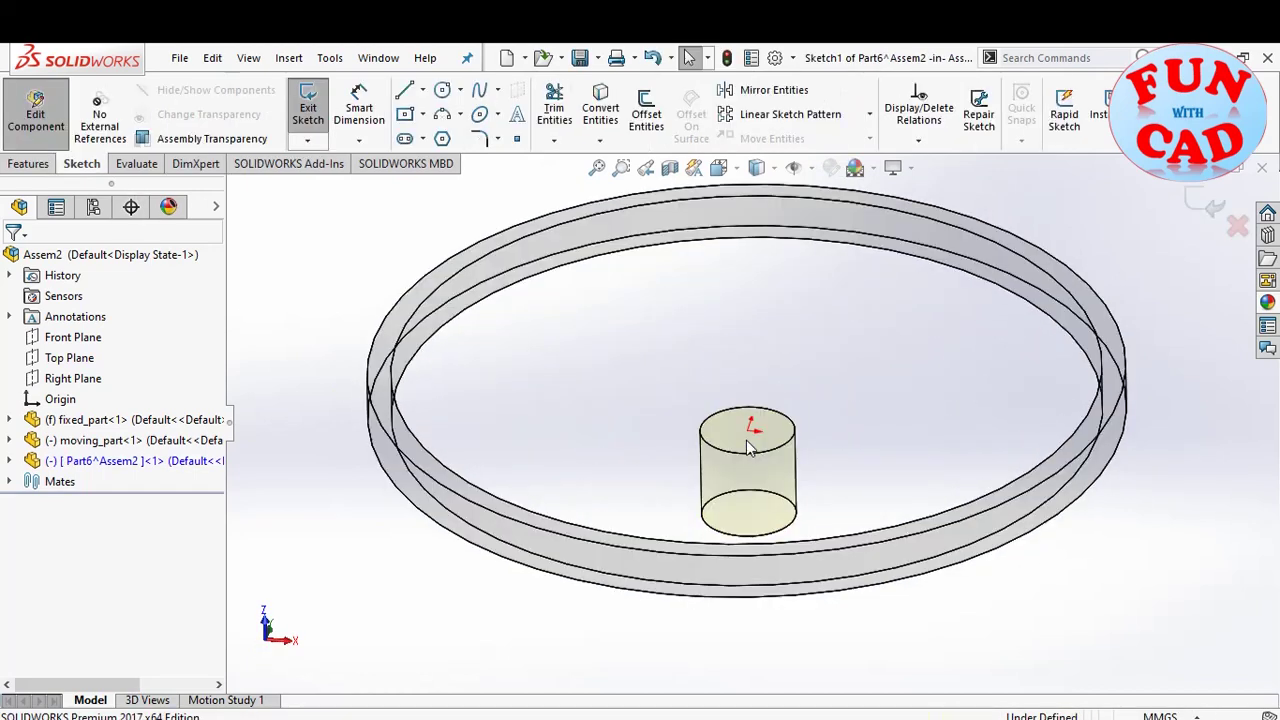
Step: Convert the cylinder's 20 mm top edge into a sketch circle and exit the sketch
left_click(600, 105)
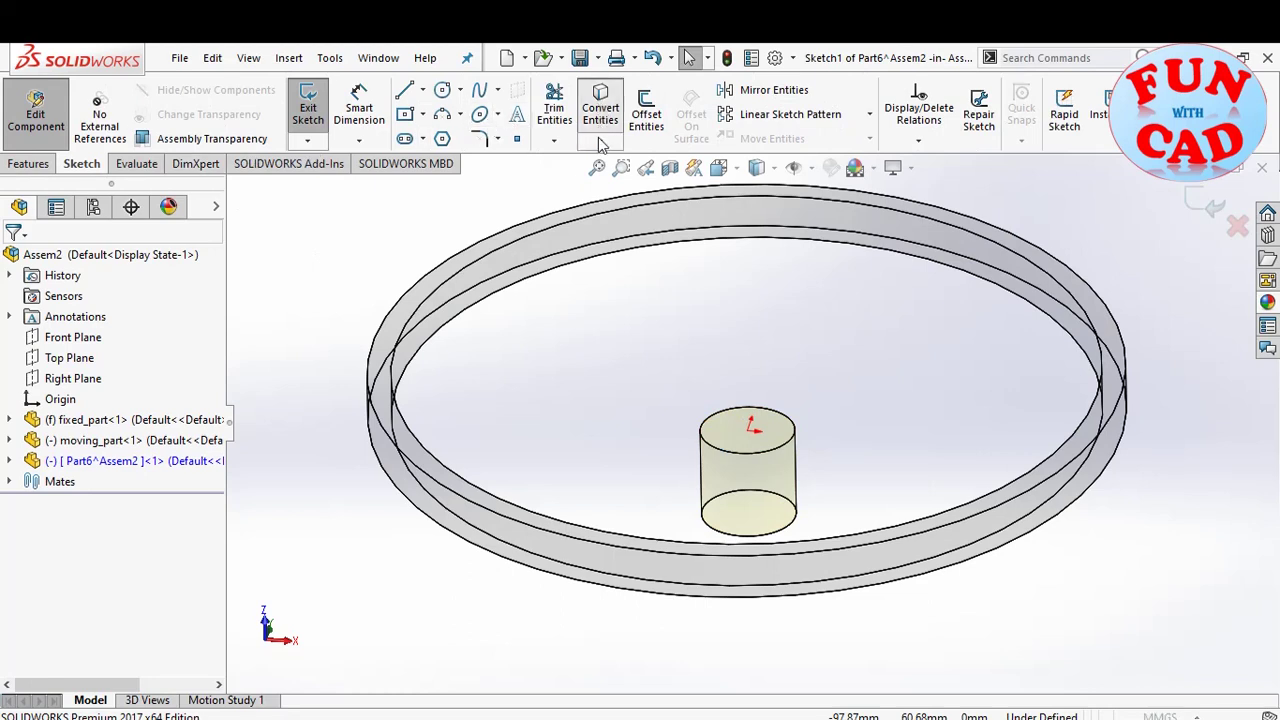
left_click(708, 443)
left_click(12, 259)
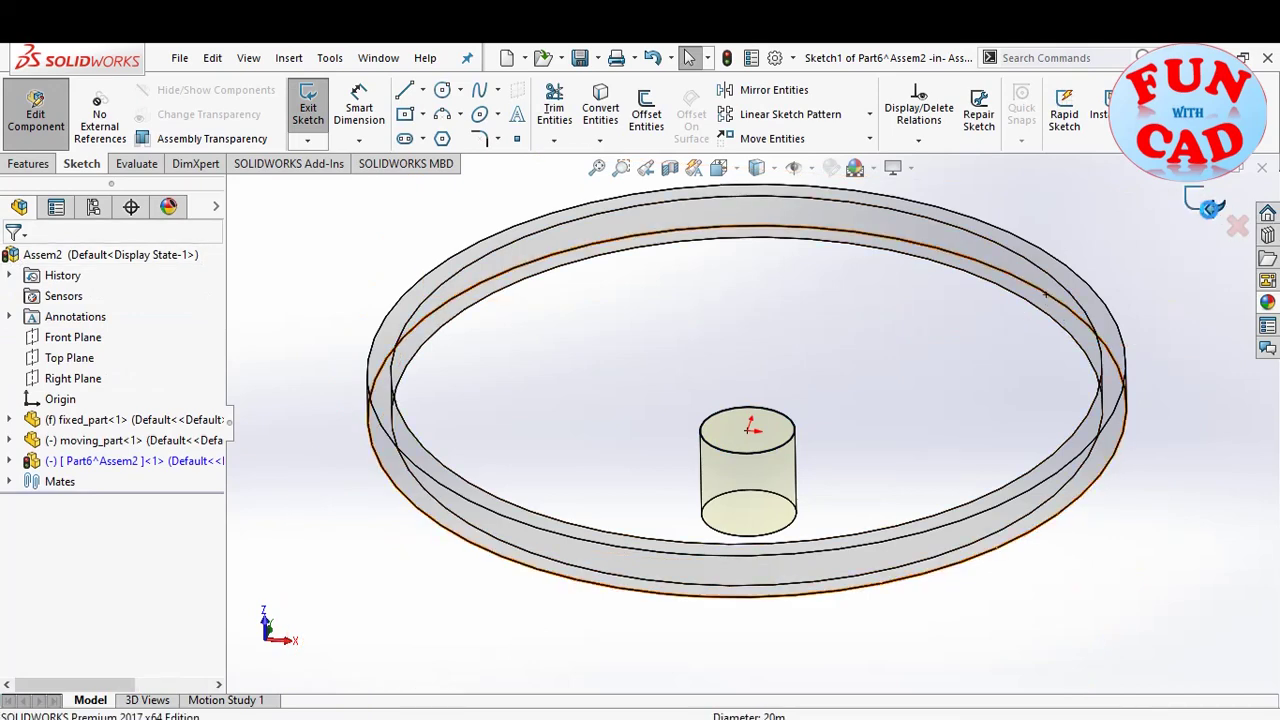
left_click(1213, 208)
middle_click_drag(757, 386, 757, 334)
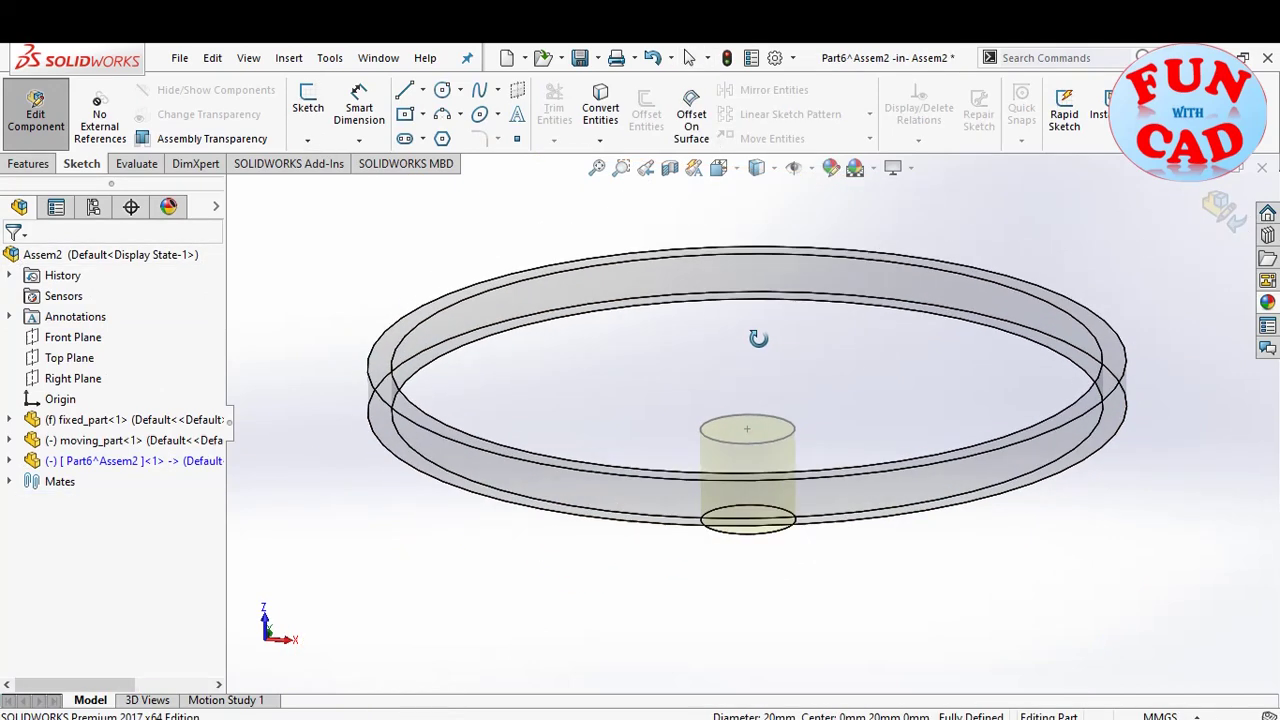
Step: Sketch on the ring face, converting its 150 mm inner edge into a circle
left_click(309, 110)
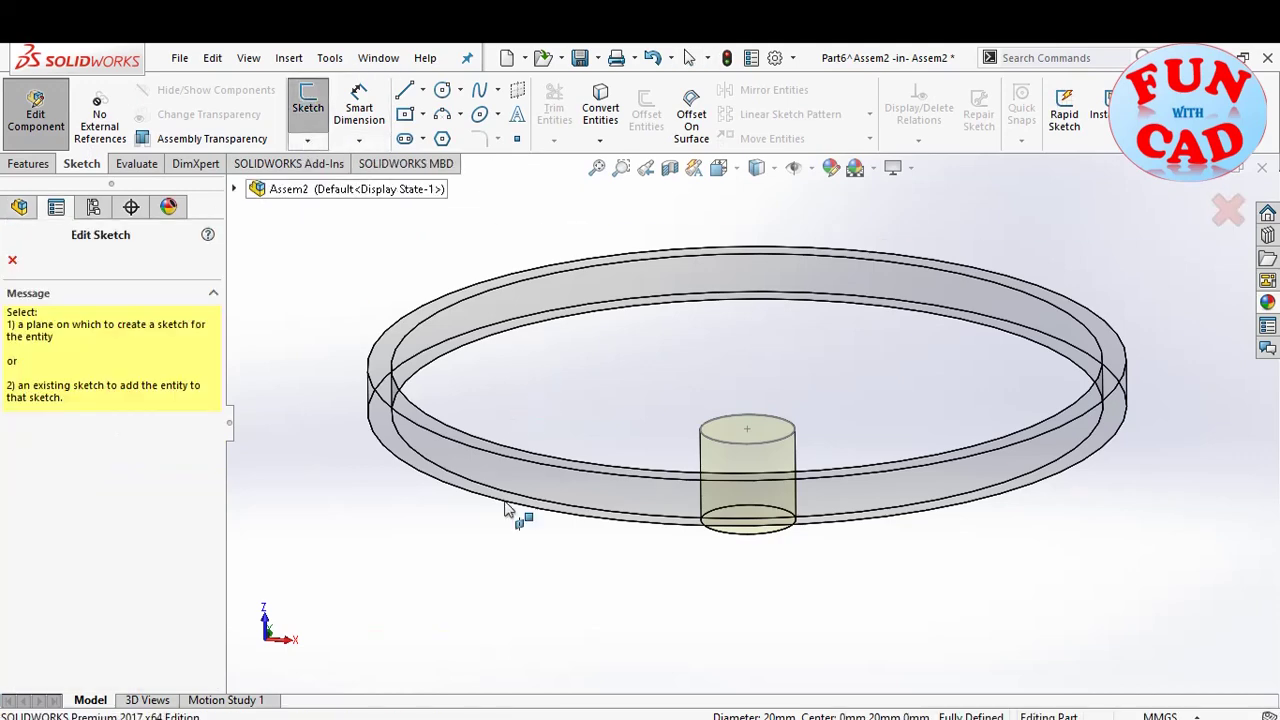
mouse_move(505, 510)
middle_mouse_down()
mouse_move(523, 363)
mouse_move(520, 418)
middle_mouse_up()
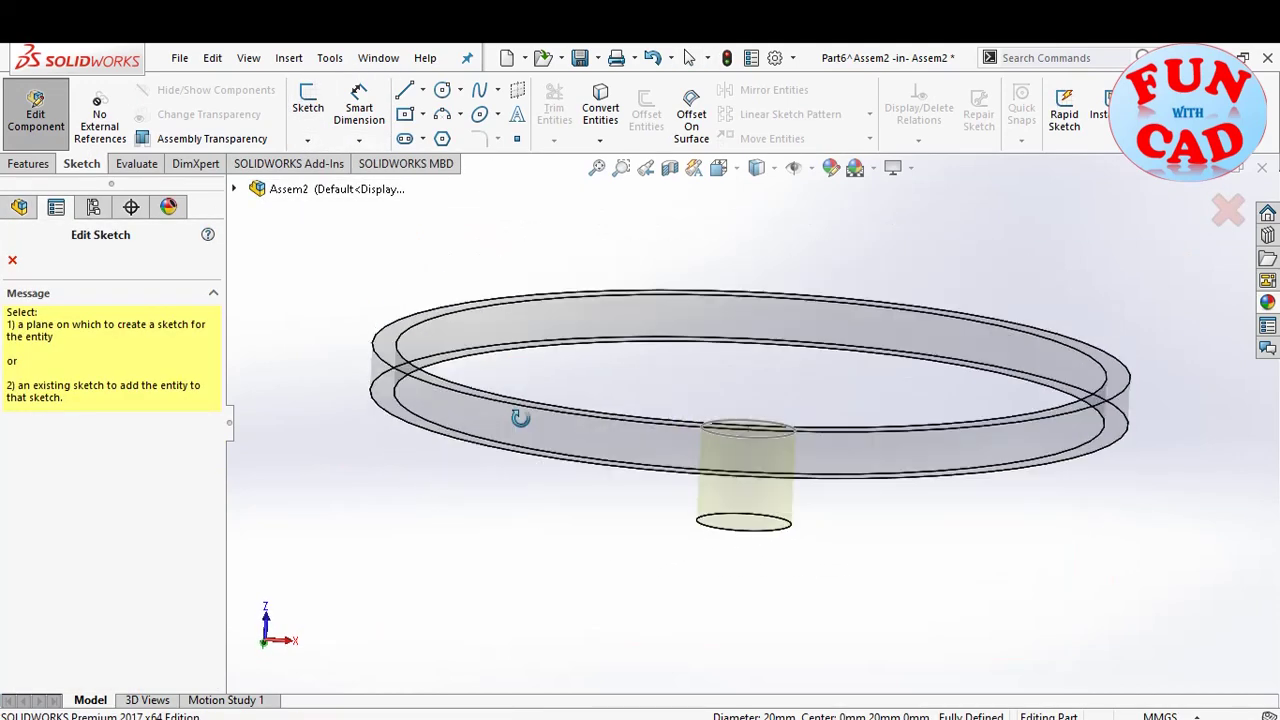
left_click(392, 414)
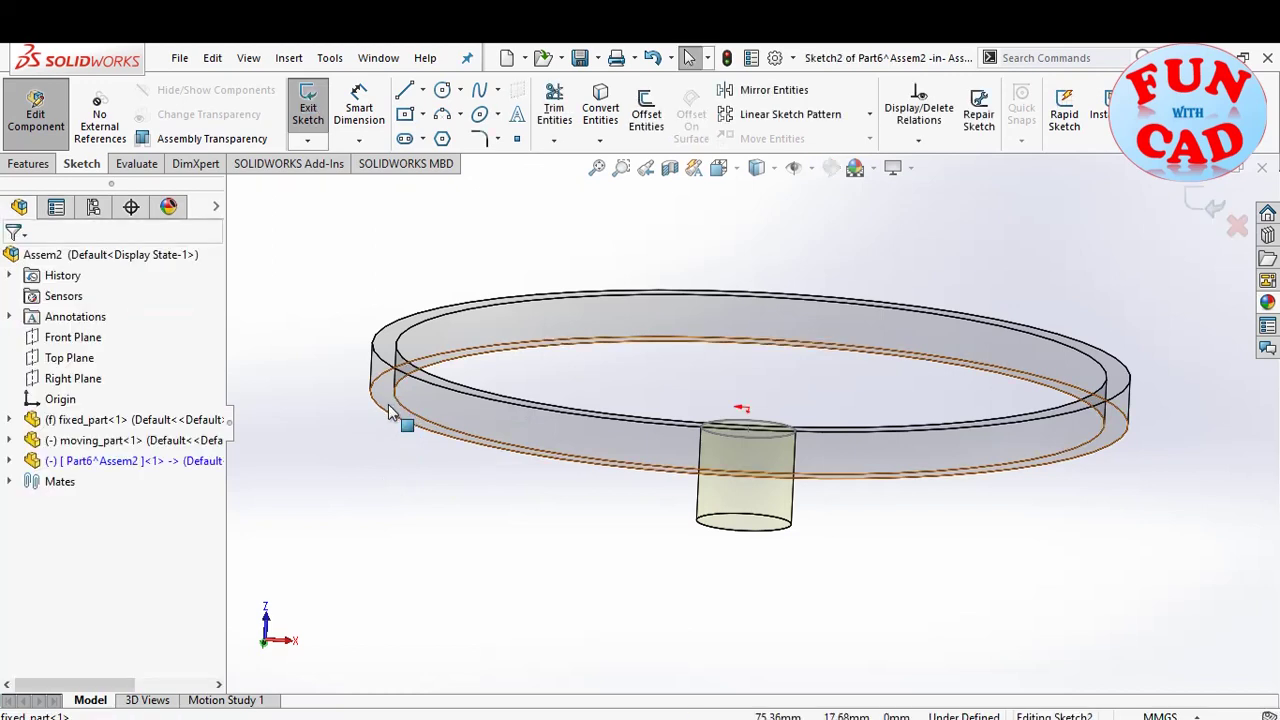
left_click(600, 110)
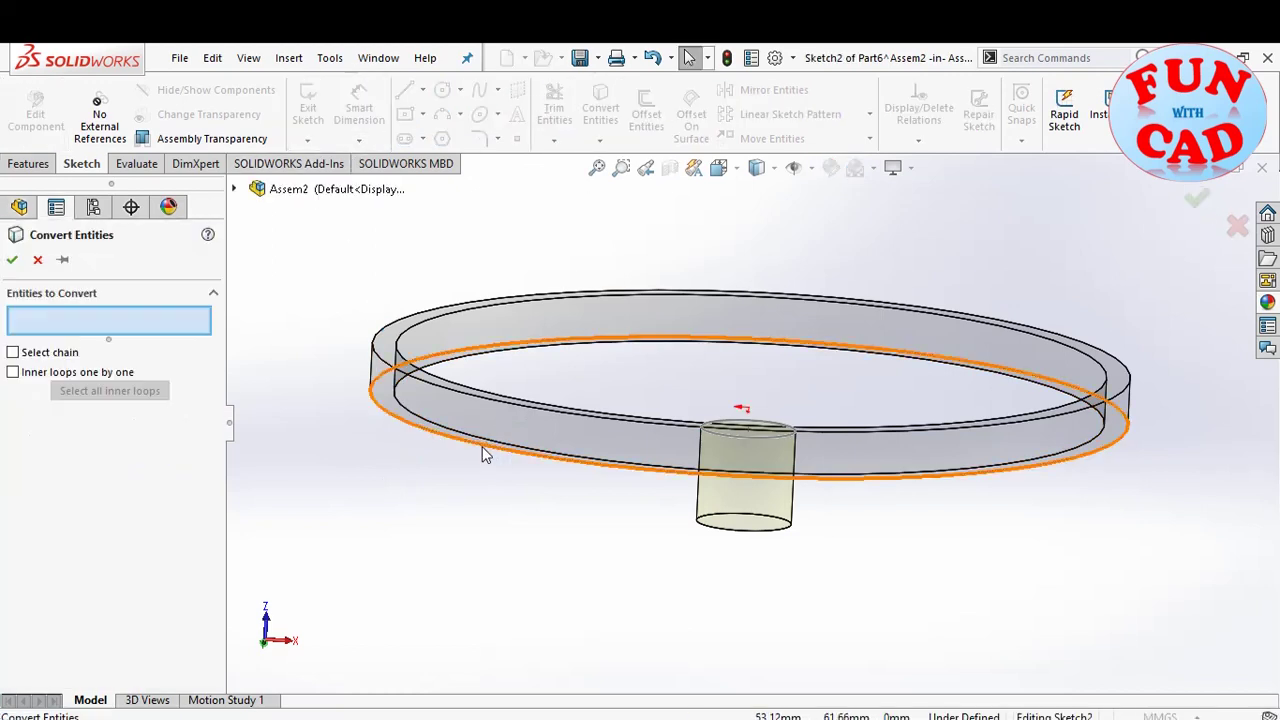
left_click(470, 445)
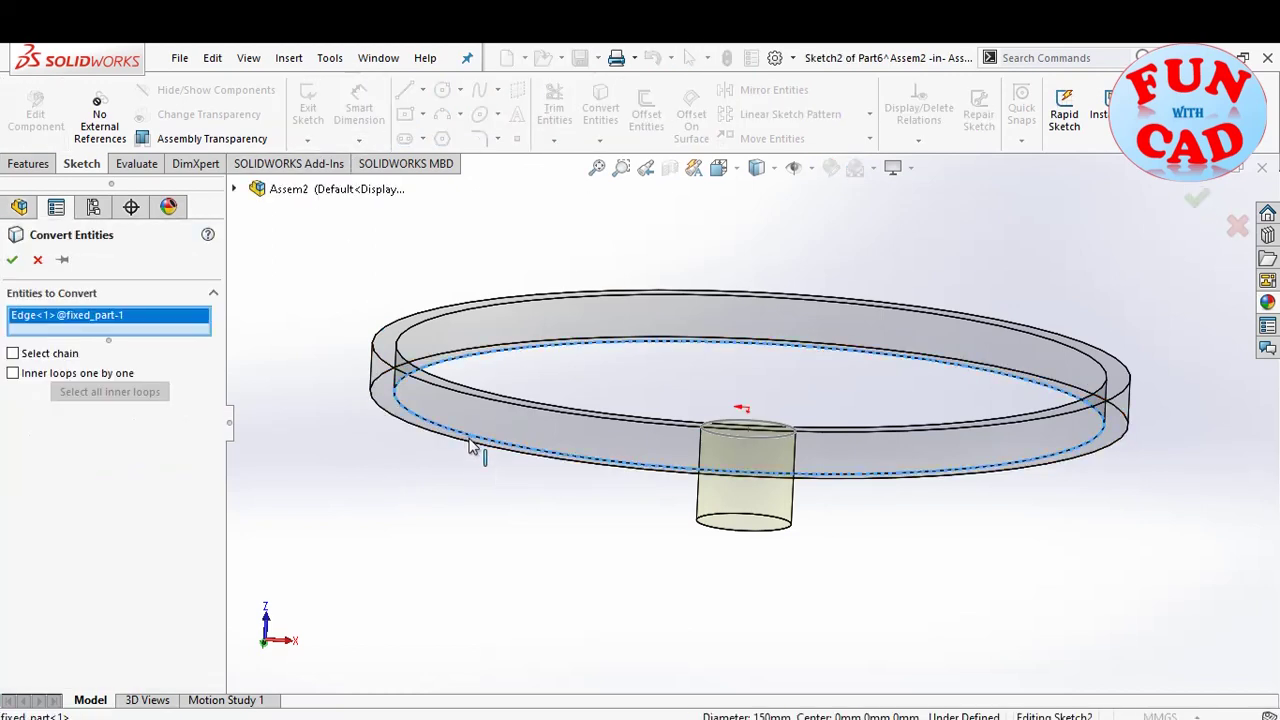
left_click(12, 259)
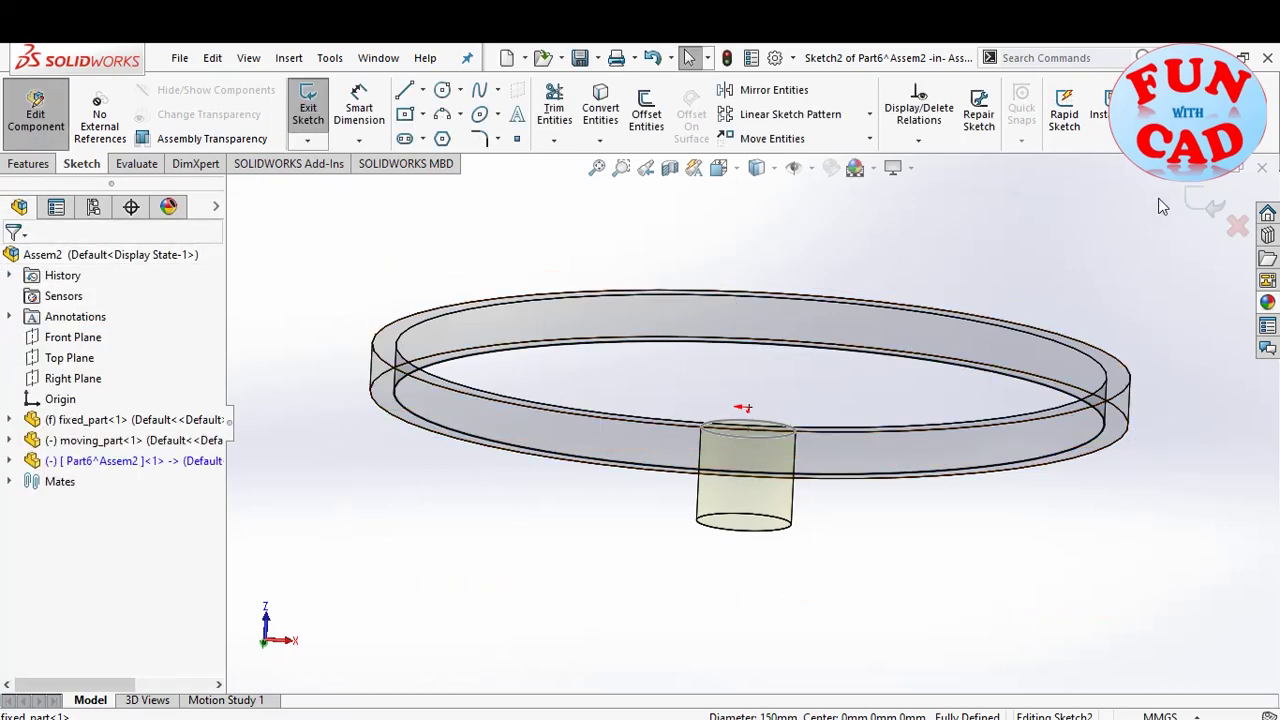
left_click(1192, 200)
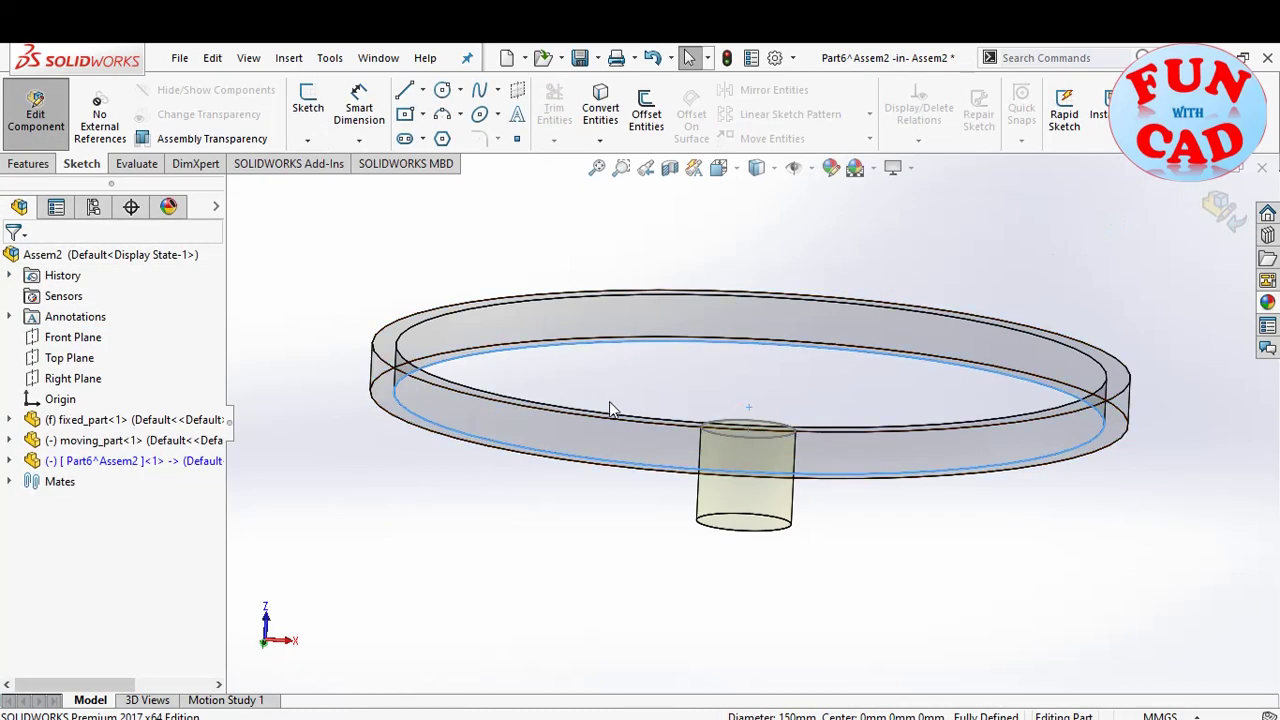
middle_click_drag(603, 478, 598, 569)
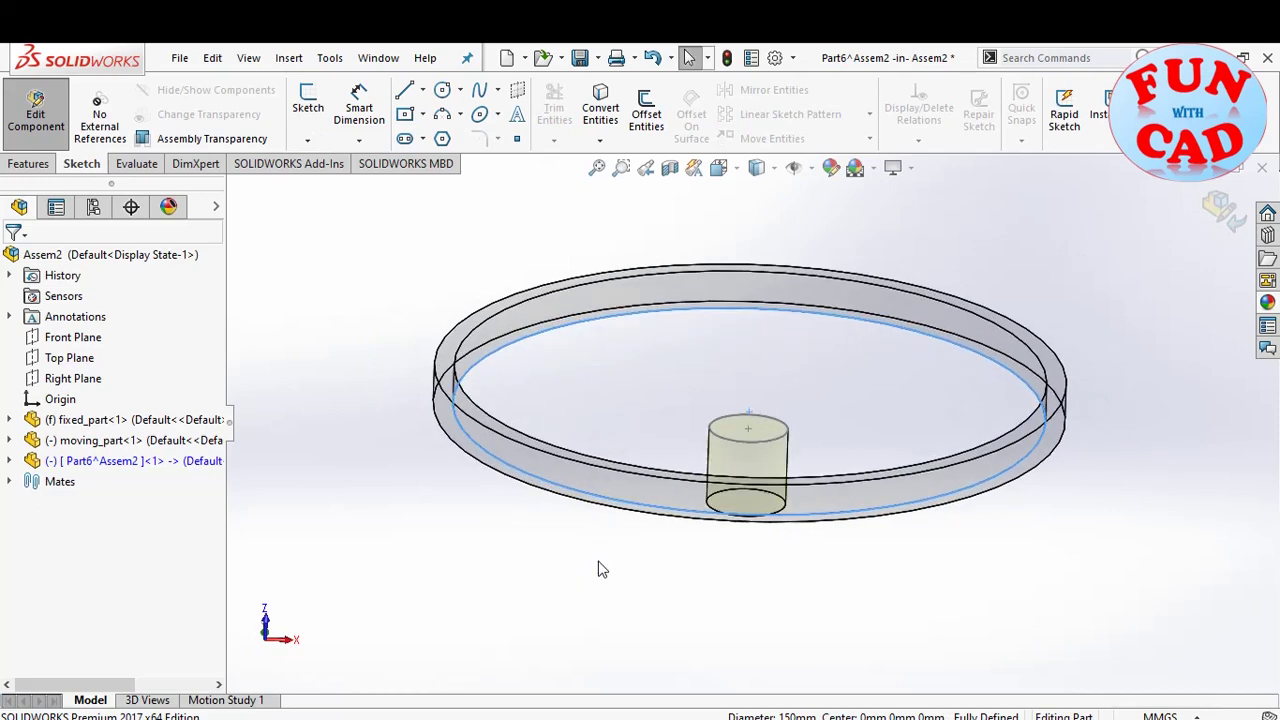
Step: Loft a surface between Sketch2 (the ring's inner circle) and Sketch1 (the cylinder-top circle)
left_click(289, 58)
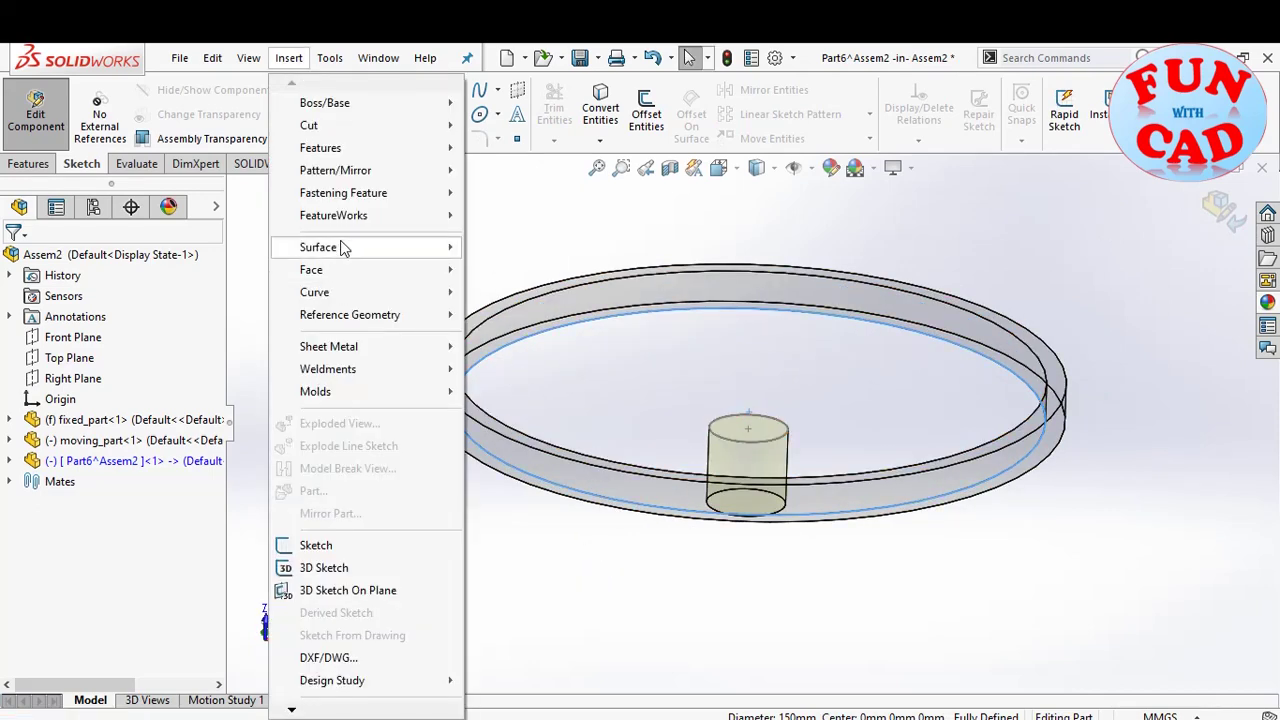
mouse_move(318, 247)
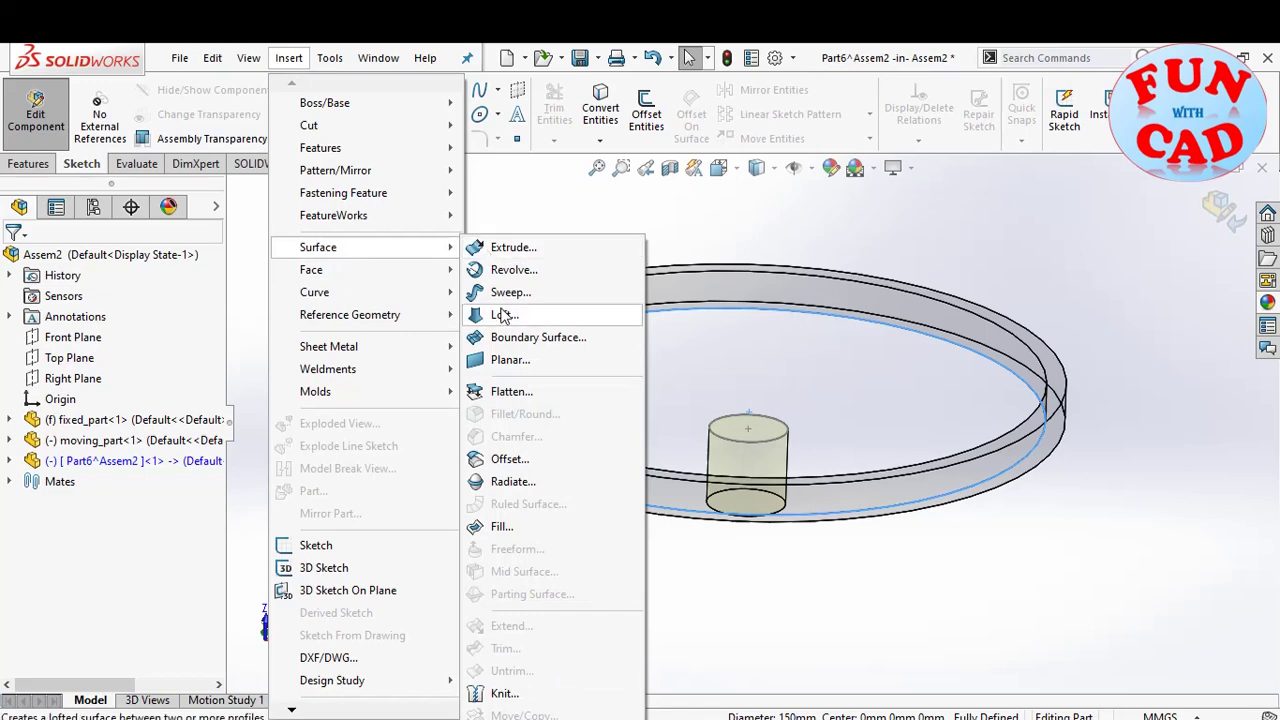
left_click(503, 314)
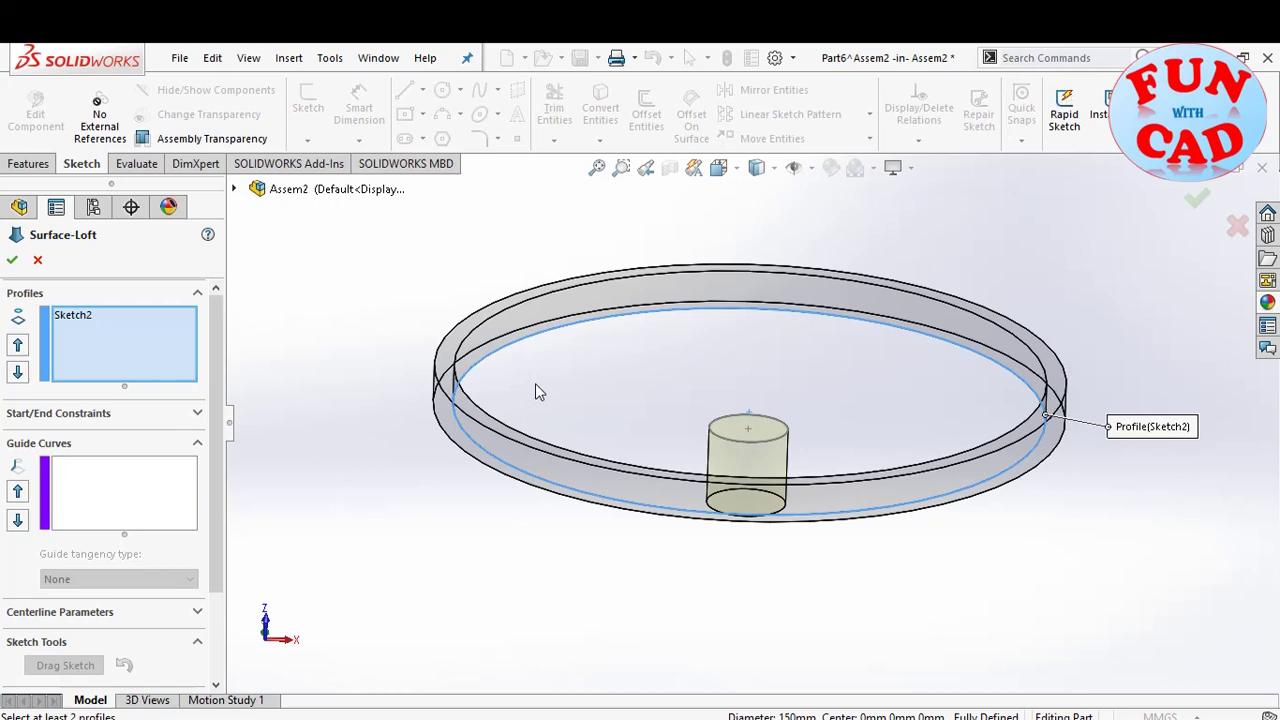
left_click(710, 428)
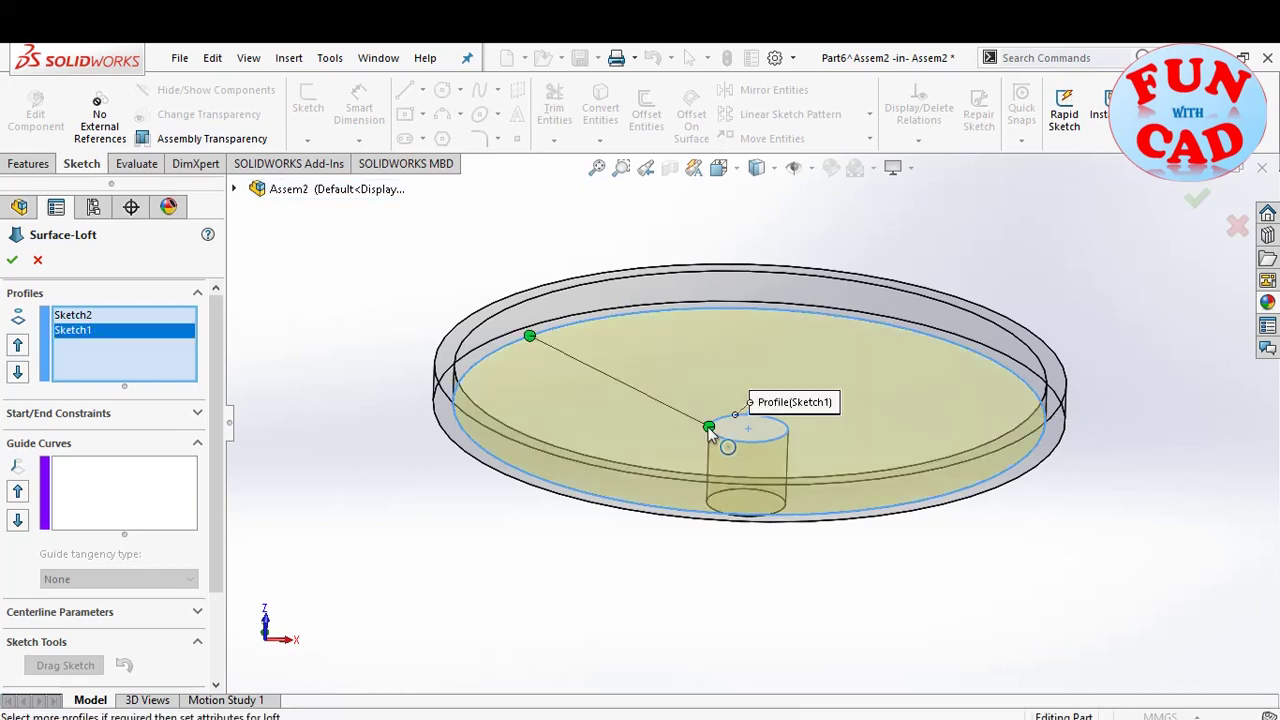
left_click(13, 260)
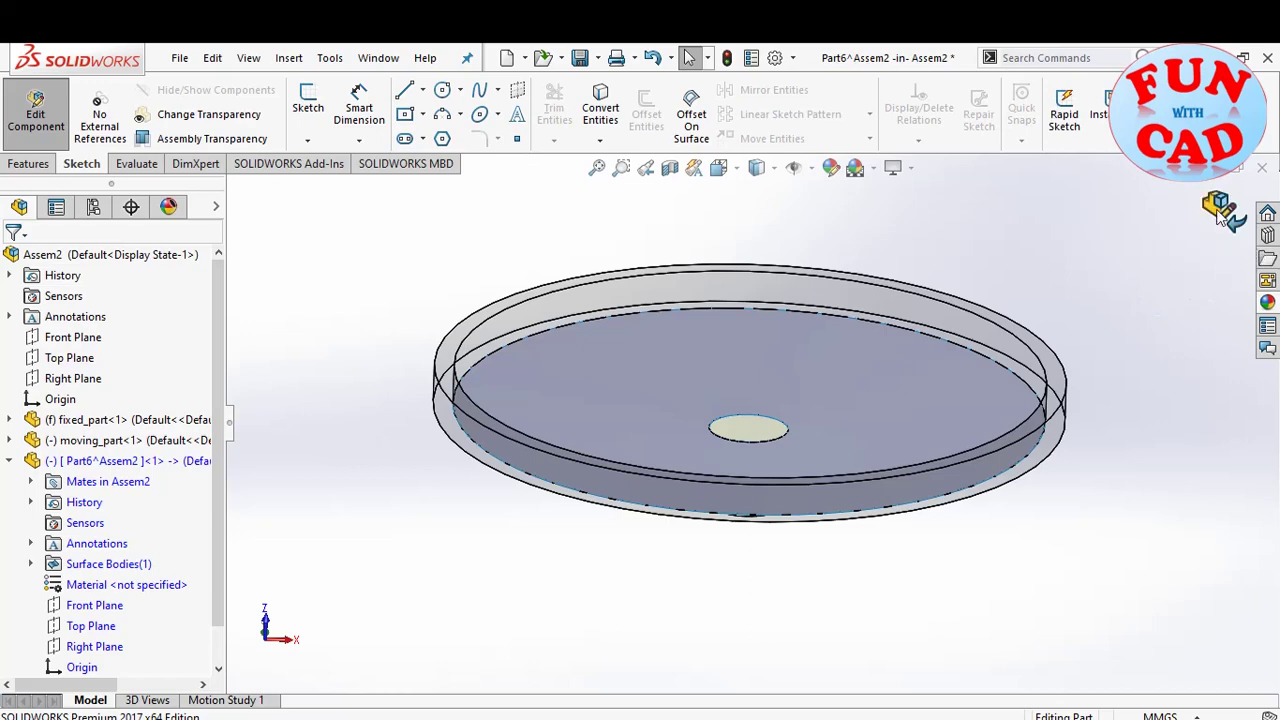
Step: Exit part editing and rename Part6 to 'diaphragm' in the assembly tree
left_click(1220, 207)
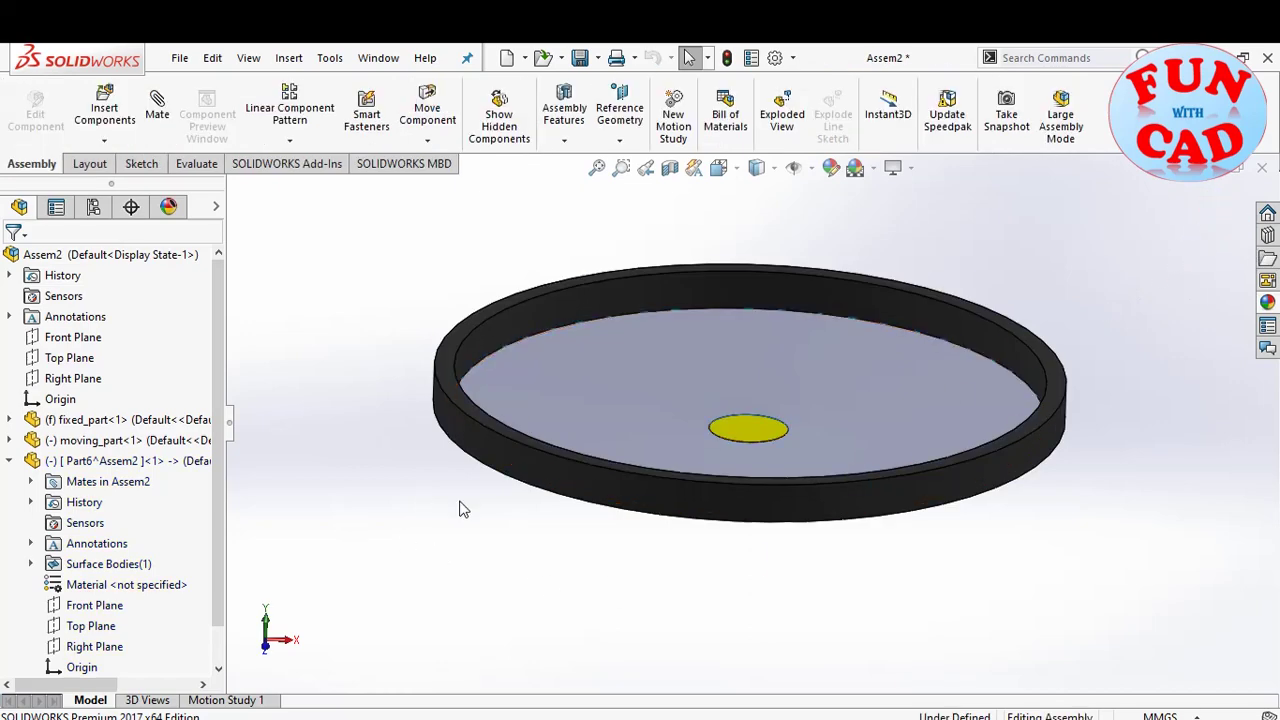
left_click(10, 461)
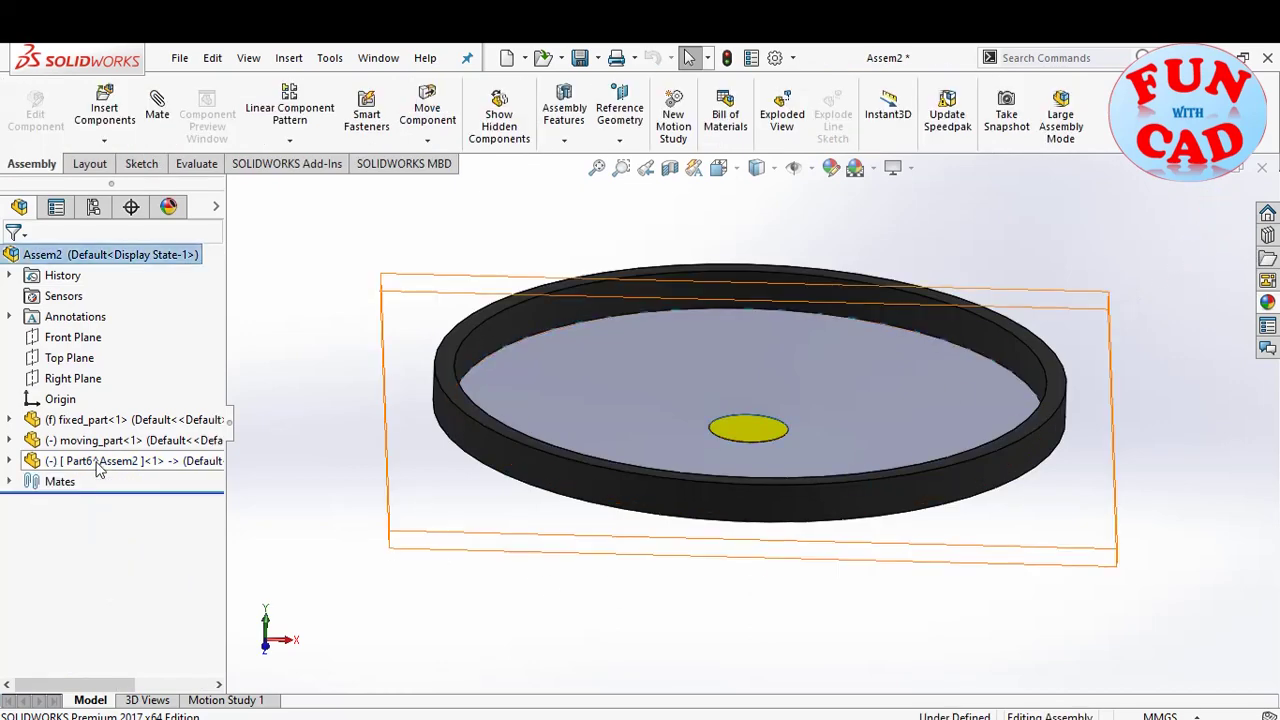
right_click(100, 462)
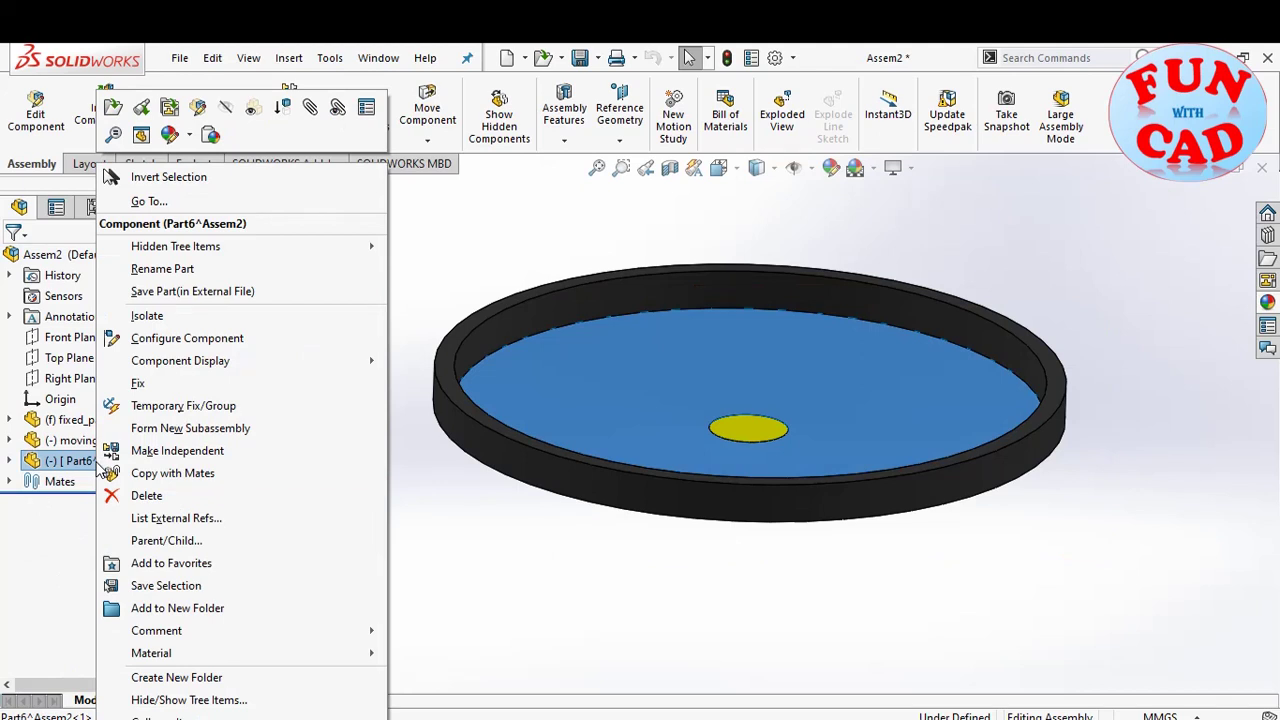
left_click(160, 270)
type("diaphragm")
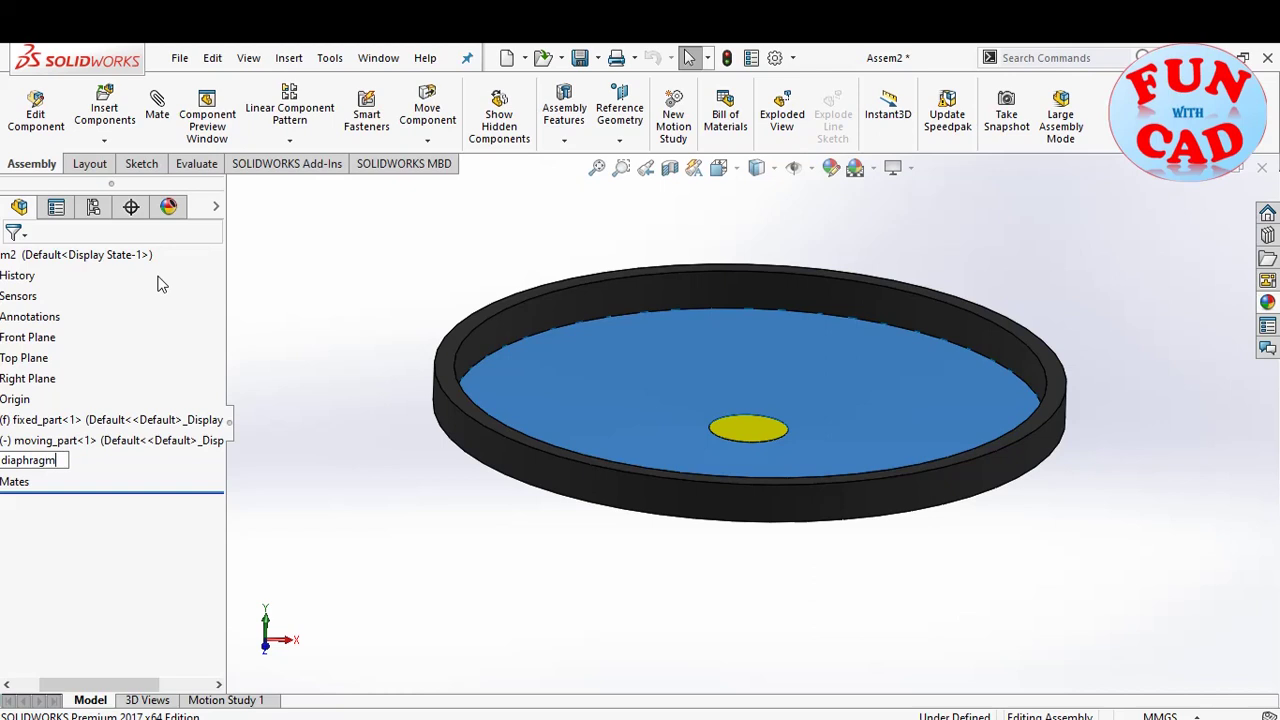
key("Return")
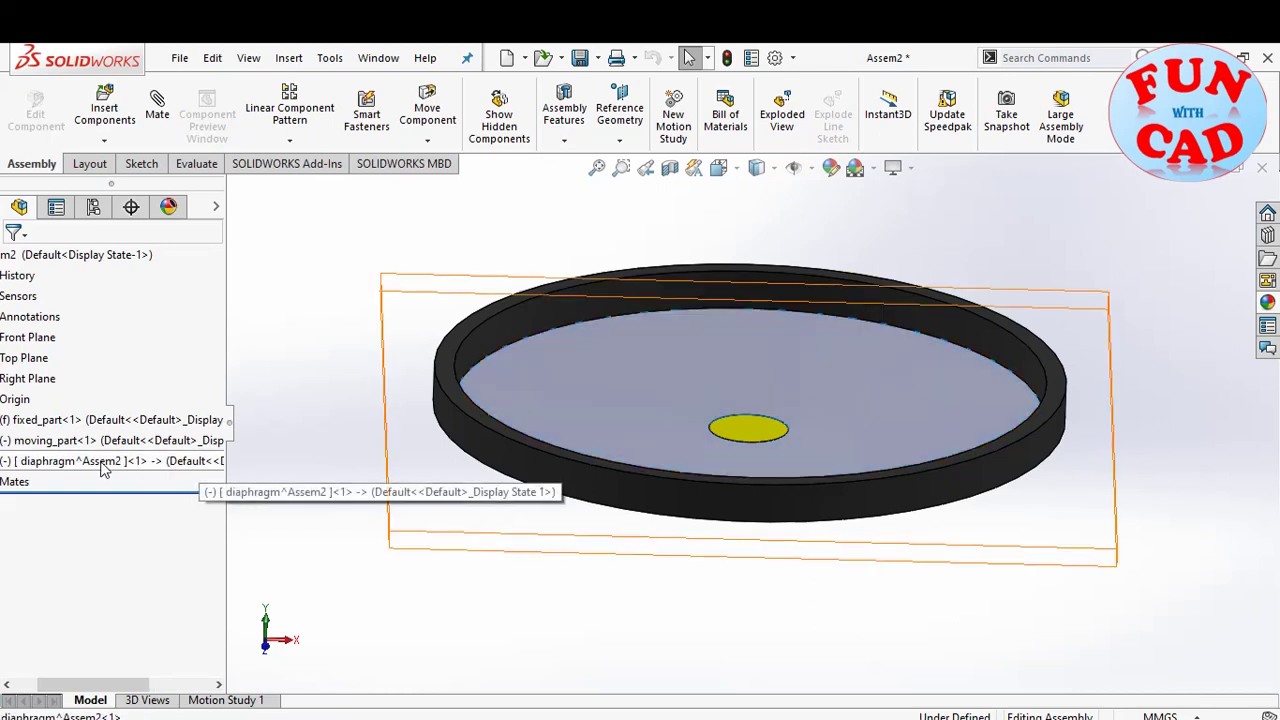
Step: Change the diaphragm part's appearance colour to grey
right_click(100, 462)
left_click(176, 135)
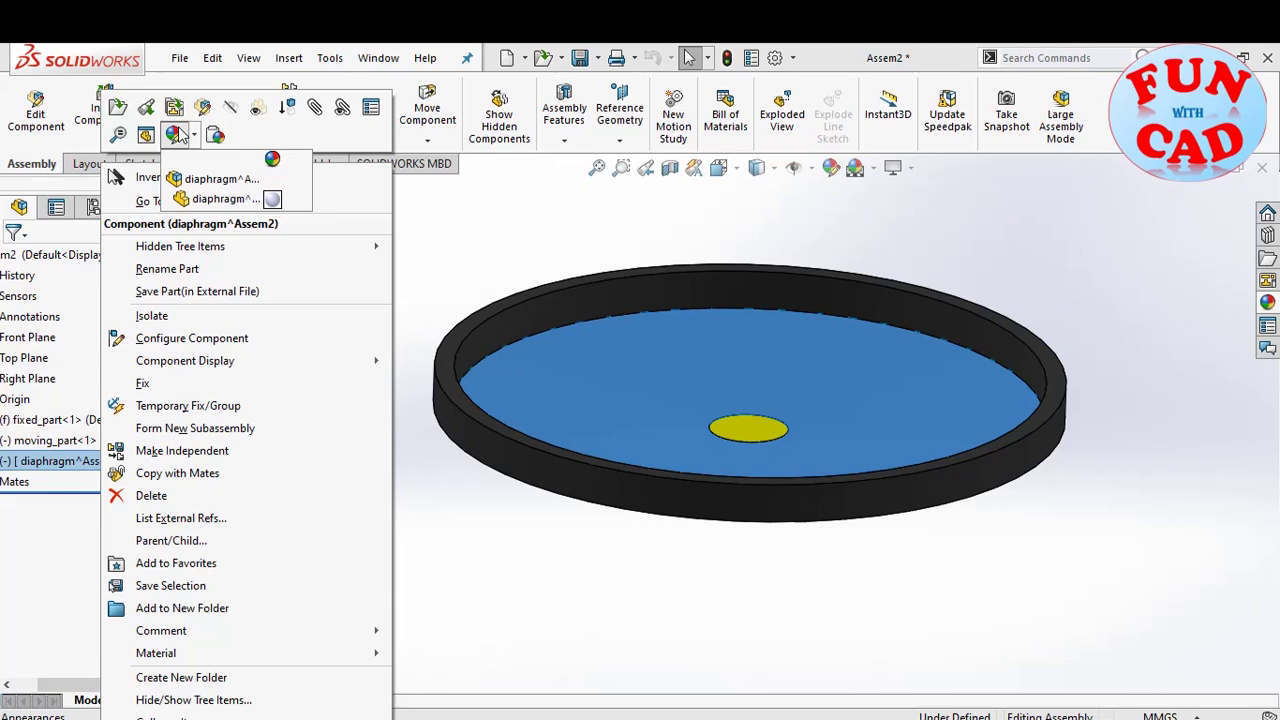
left_click(201, 189)
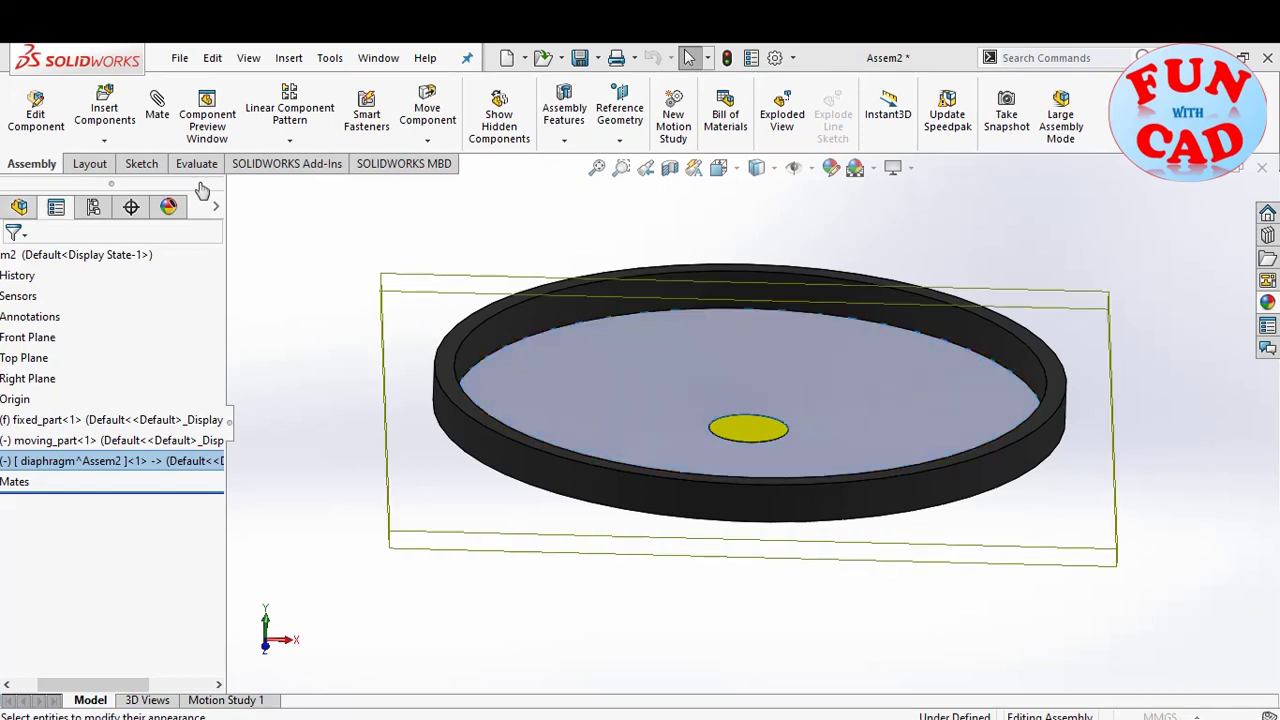
scroll(160, 500, "down", 3)
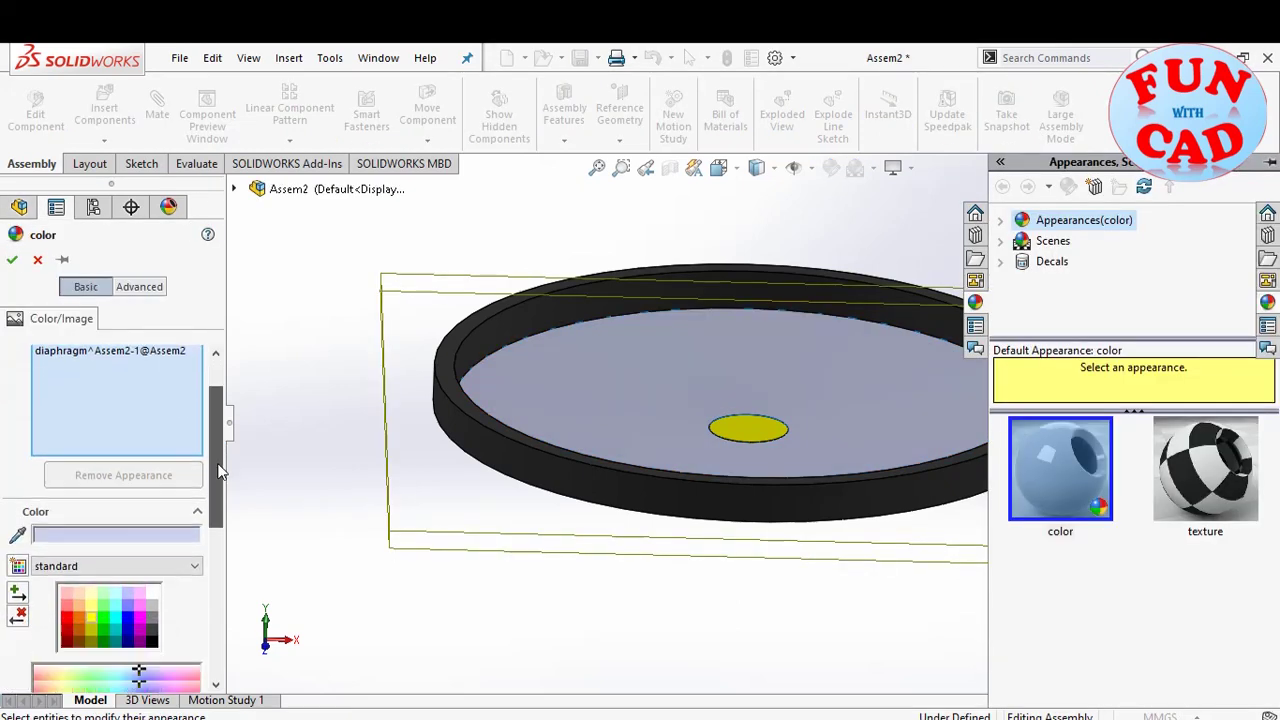
left_click(153, 601)
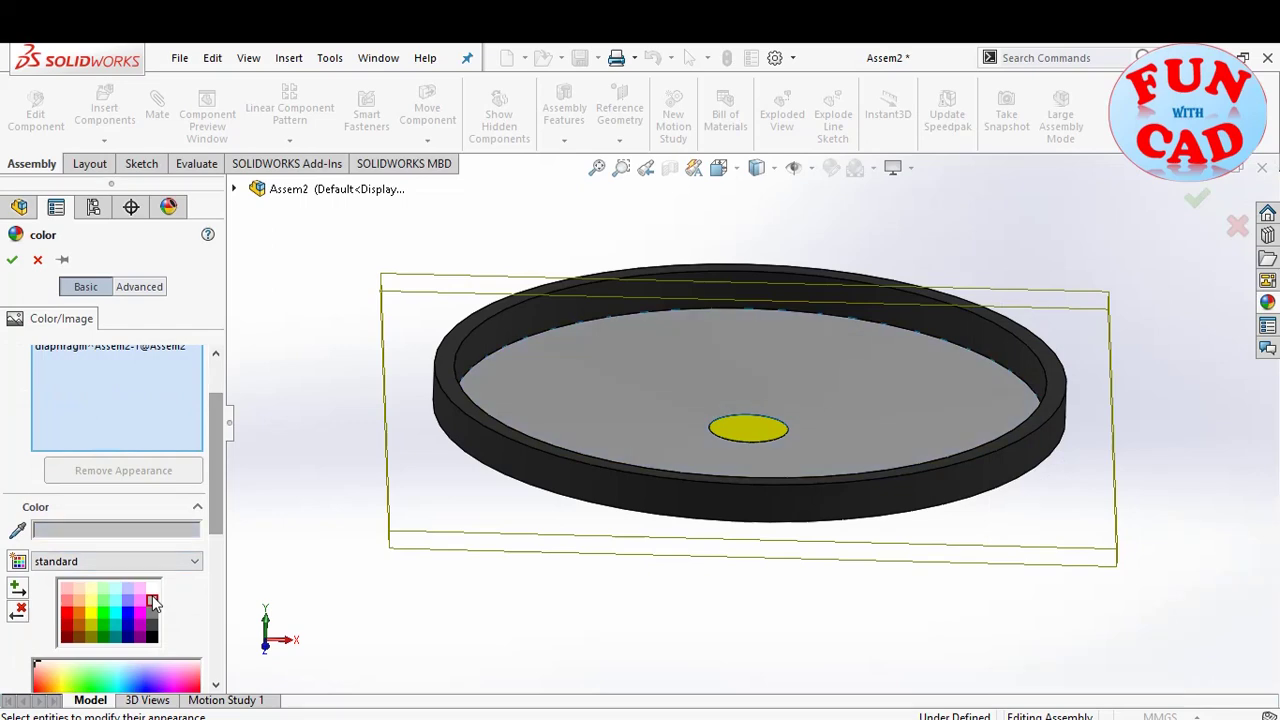
left_click(11, 261)
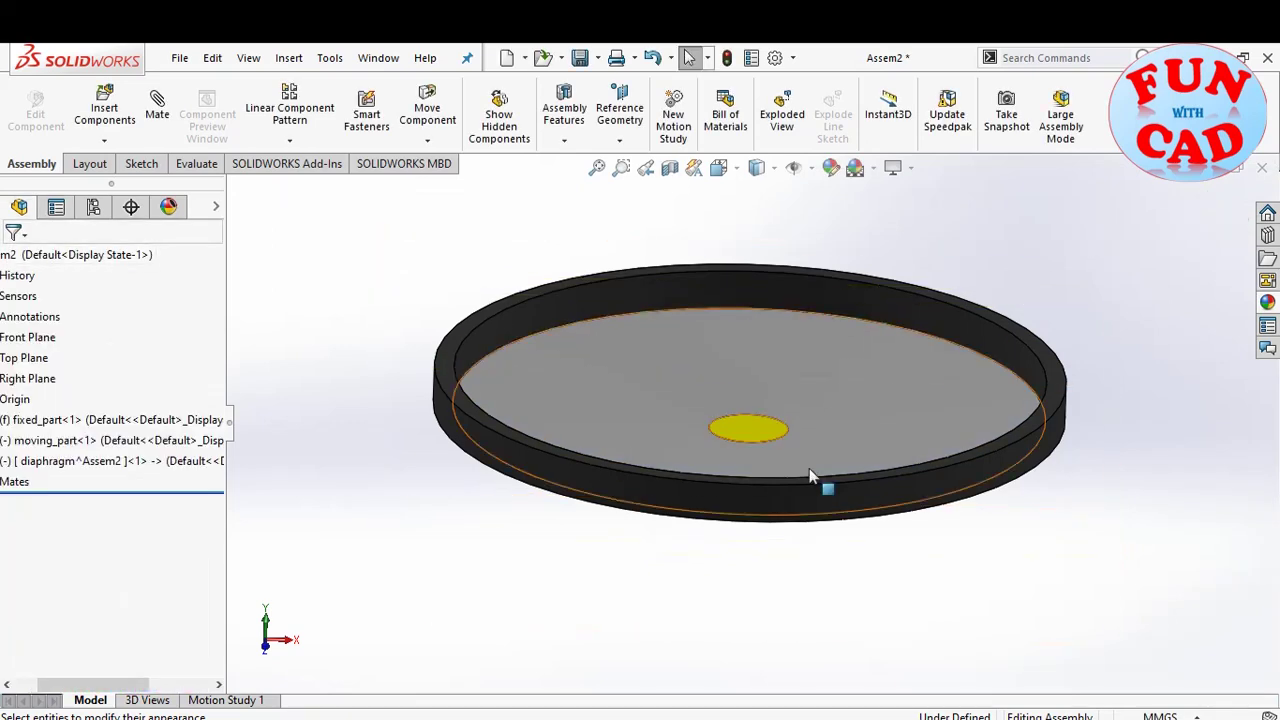
left_click(272, 652)
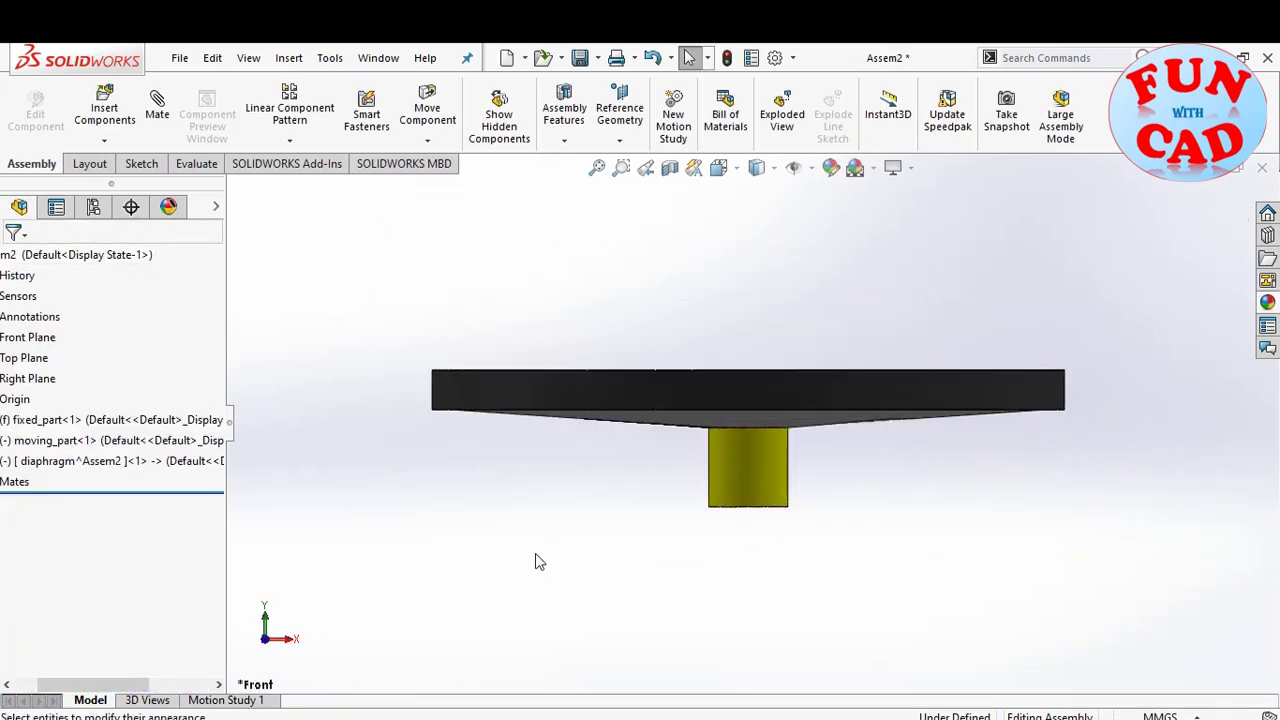
mouse_move(860, 449)
middle_mouse_down()
mouse_move(832, 533)
mouse_move(846, 534)
middle_mouse_up()
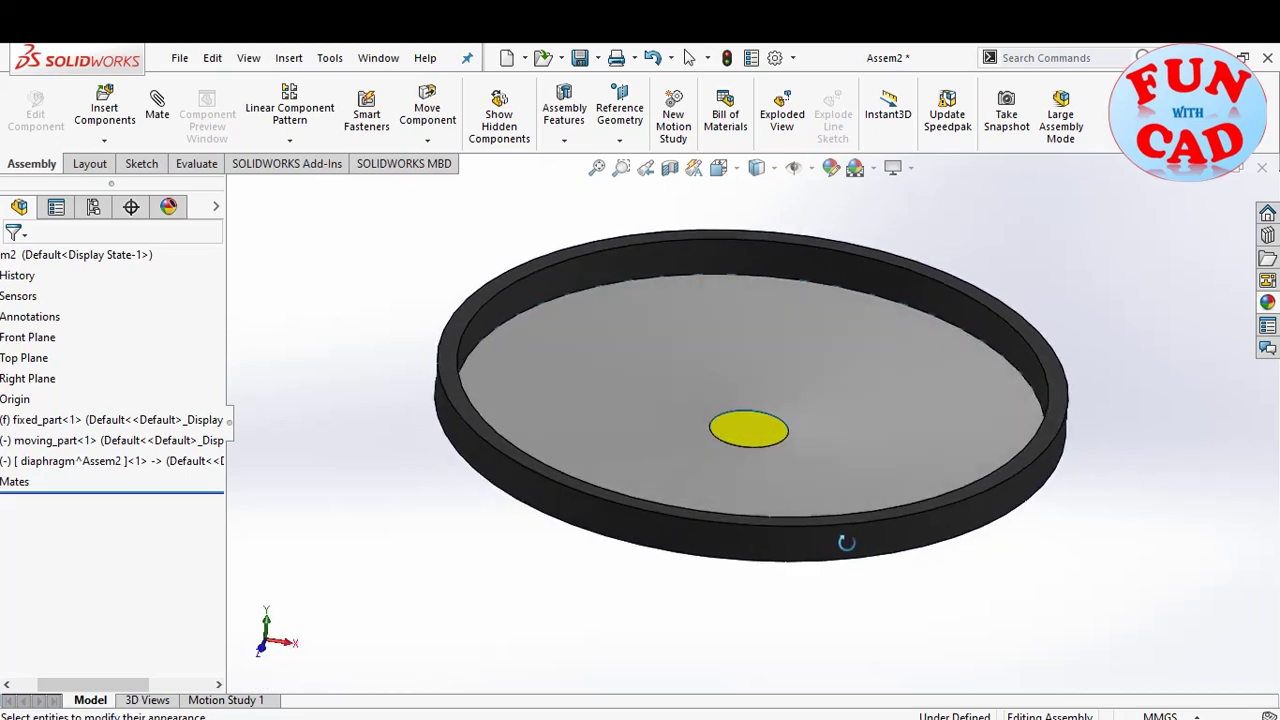
Step: Save all documents, keeping the virtual diaphragm stored inside the assembly
left_click(582, 58)
left_click(385, 338)
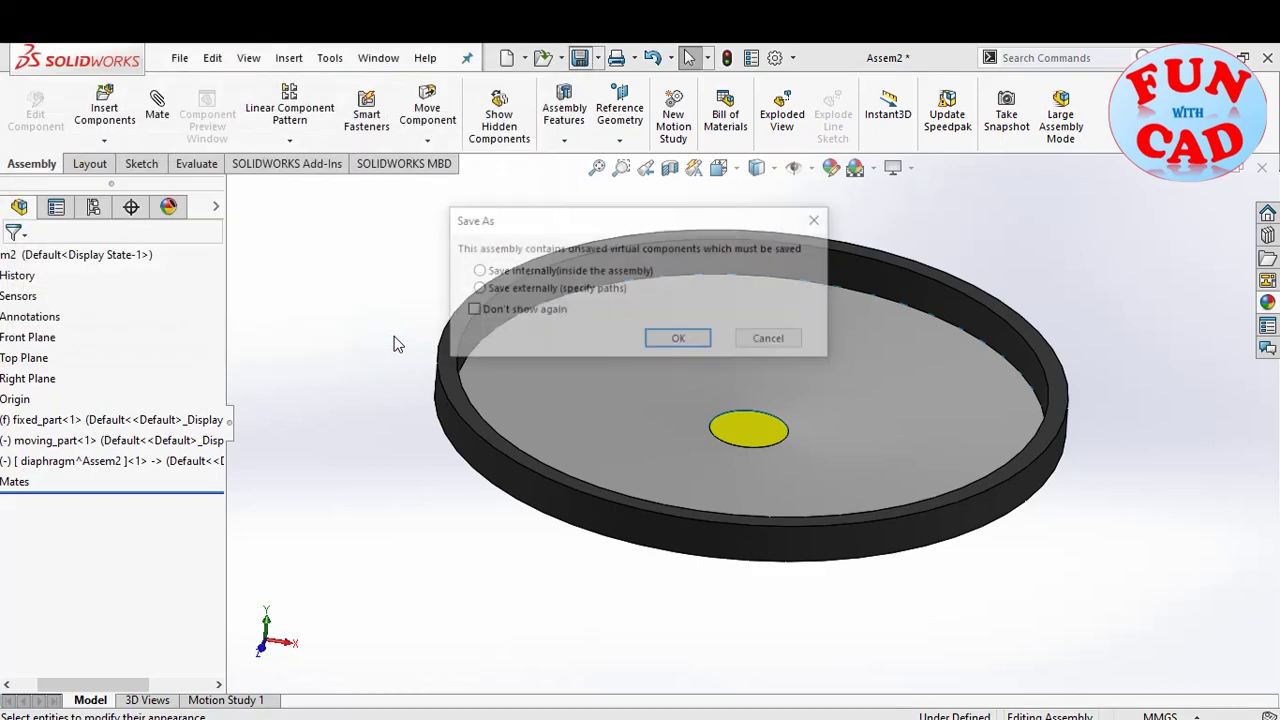
left_click(681, 330)
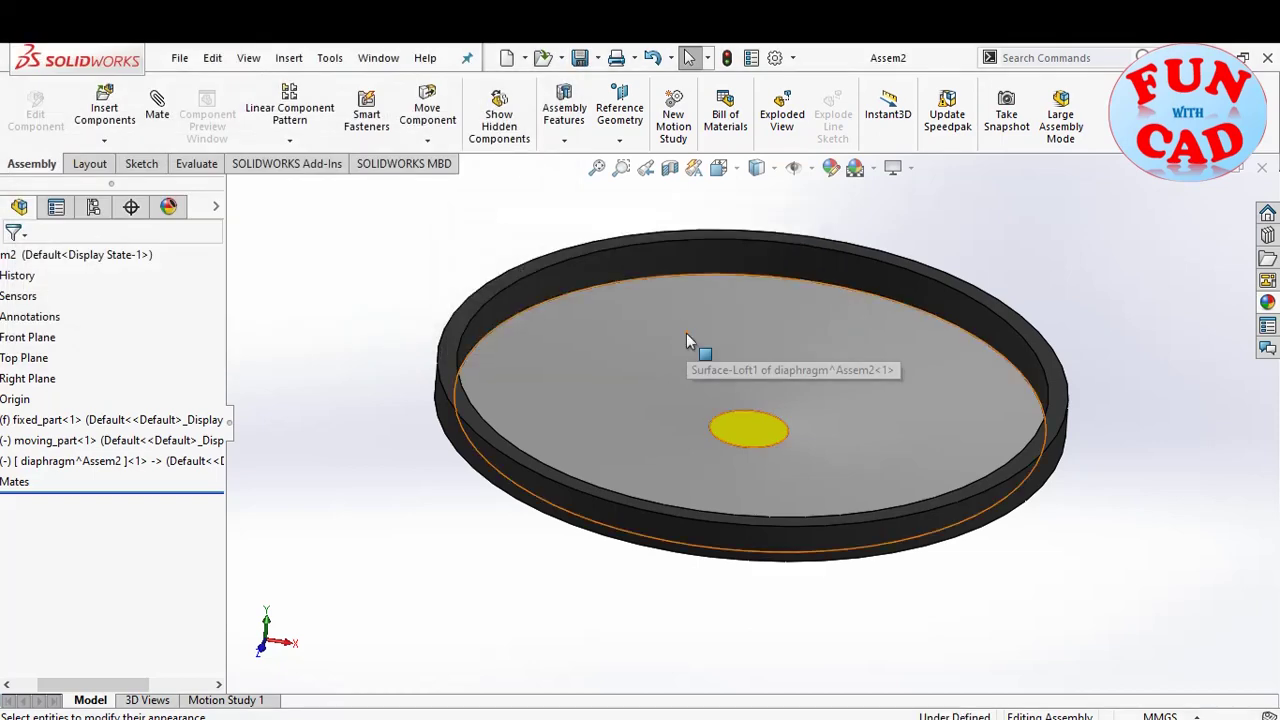
Step: Switch to Motion Study 1 and set its animation rate to 80 frames per second
left_click(200, 703)
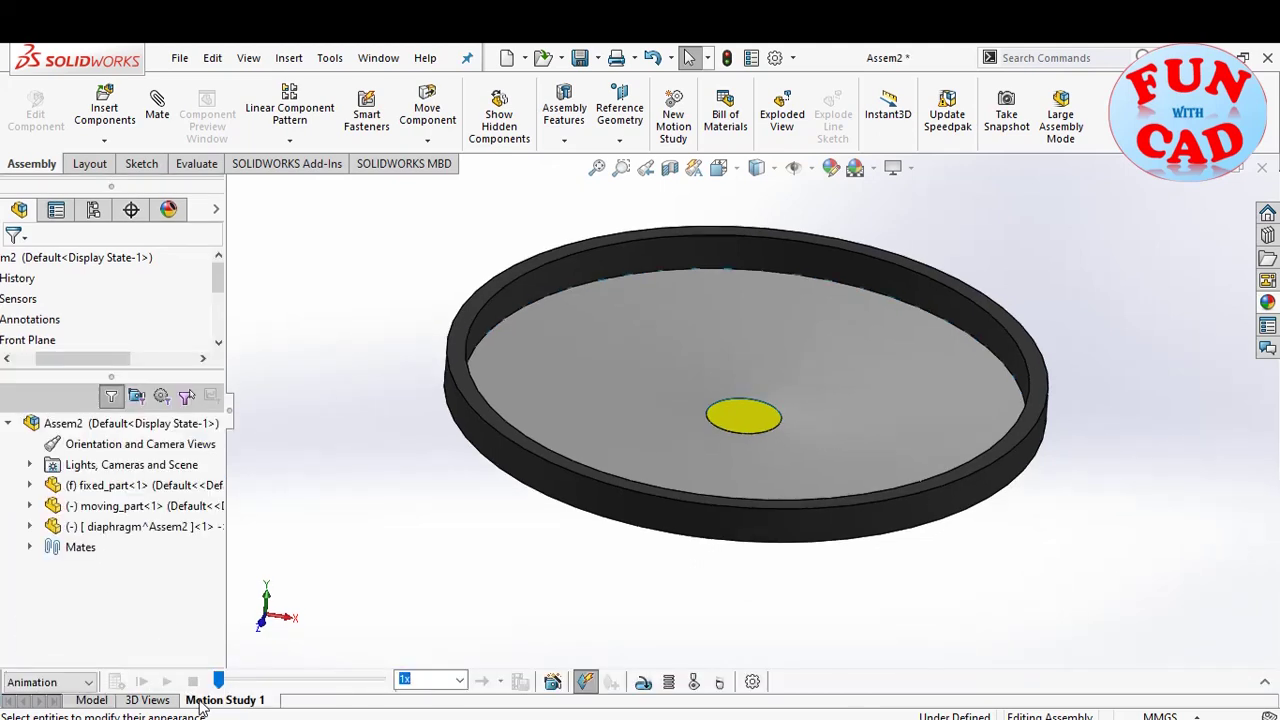
left_click(752, 684)
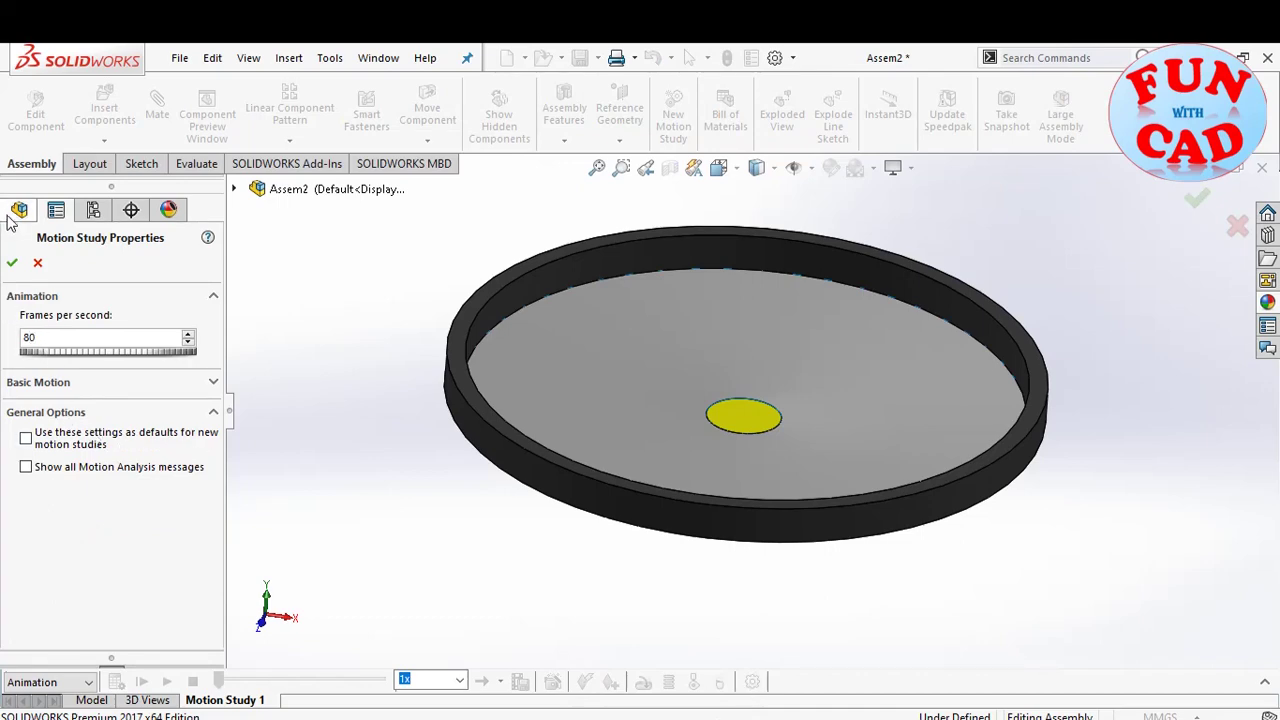
left_click(10, 262)
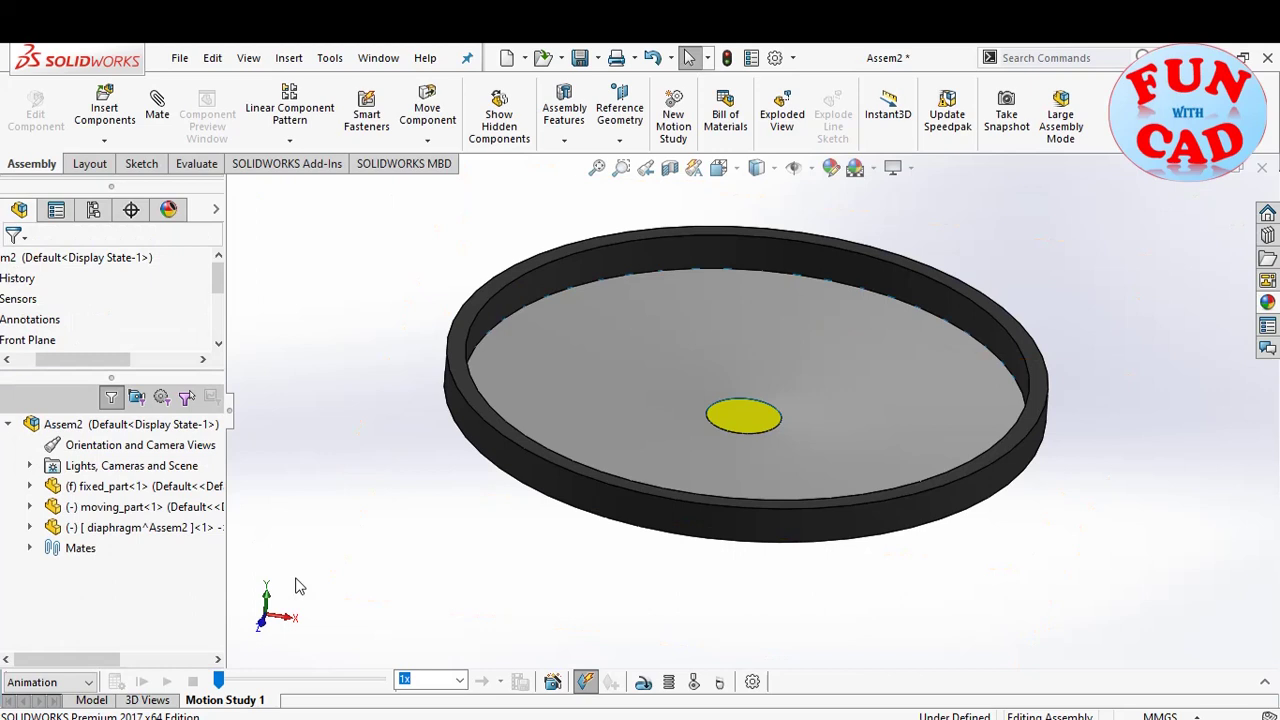
Step: Add a linear motor driving the yellow cylinder's top face relative to the black ring
left_click(645, 684)
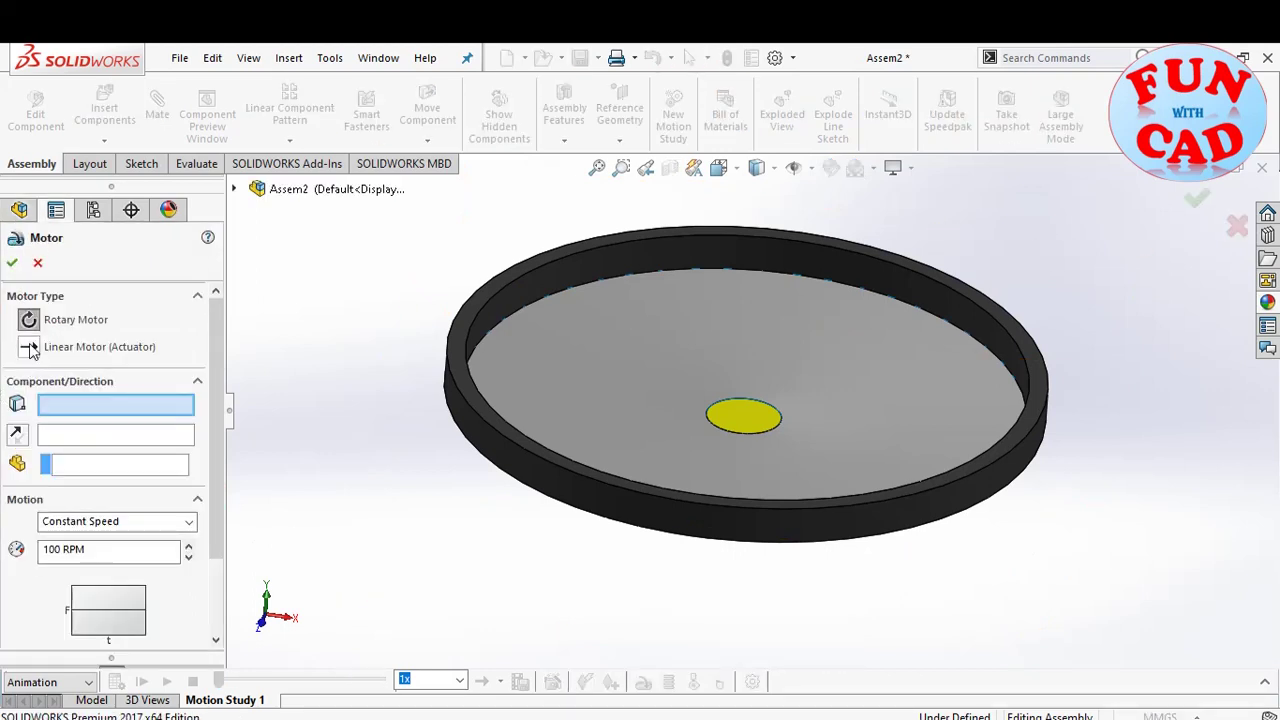
left_click(29, 346)
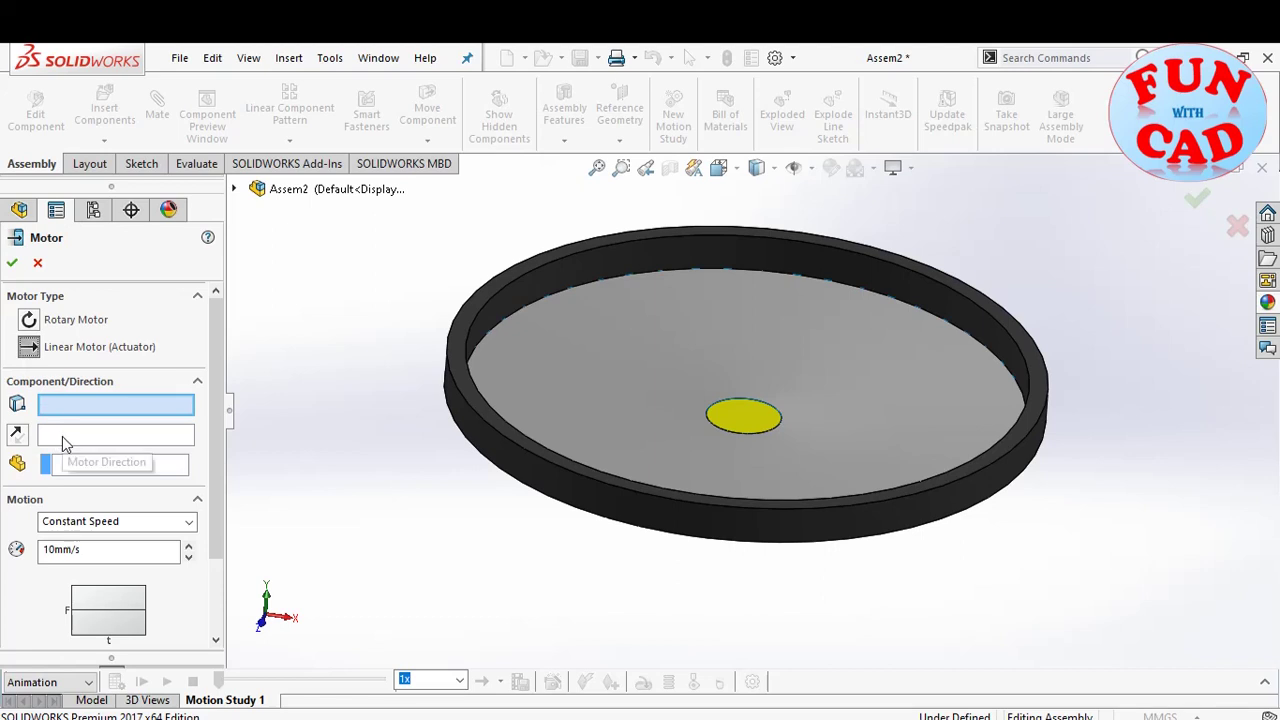
left_click(740, 418)
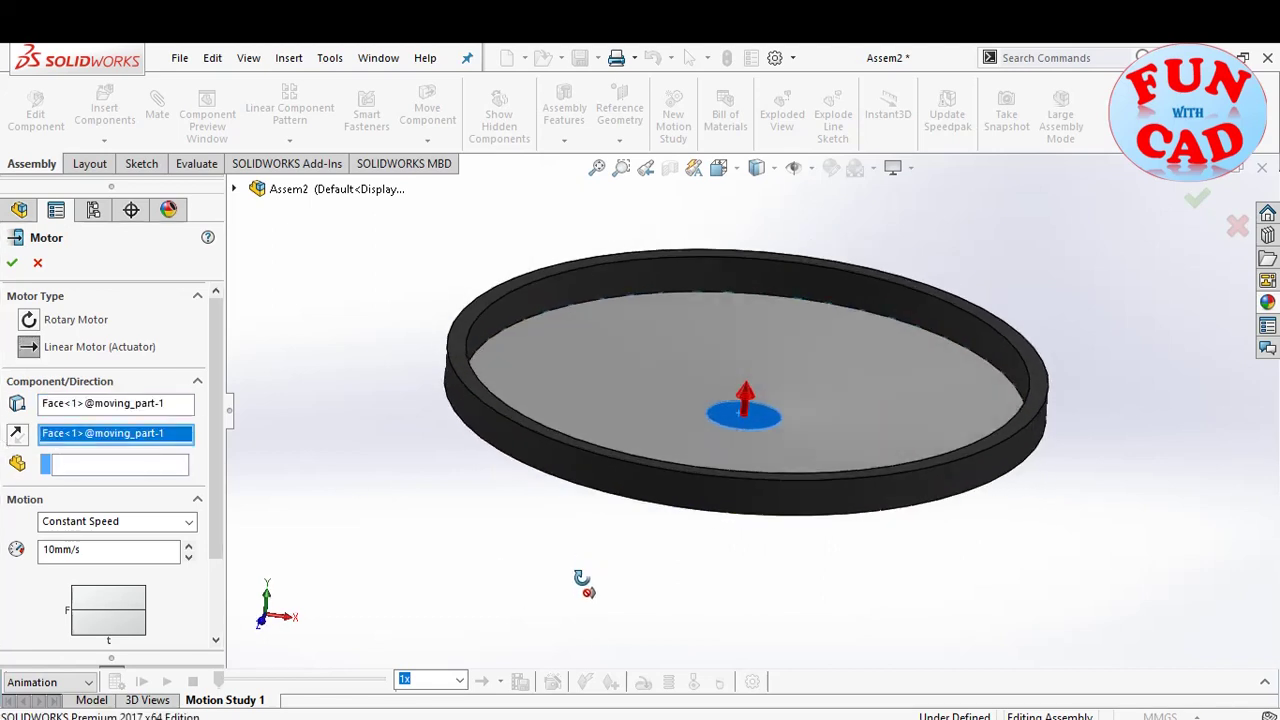
left_click(104, 468)
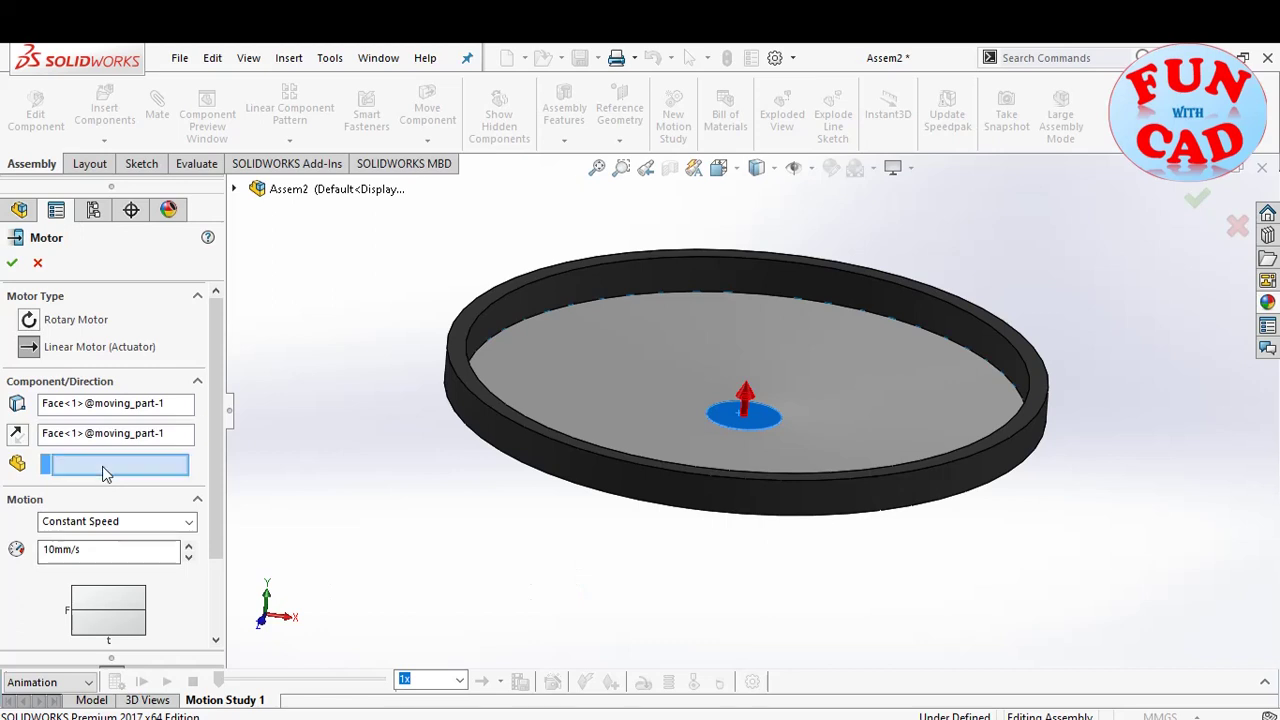
left_click(559, 453)
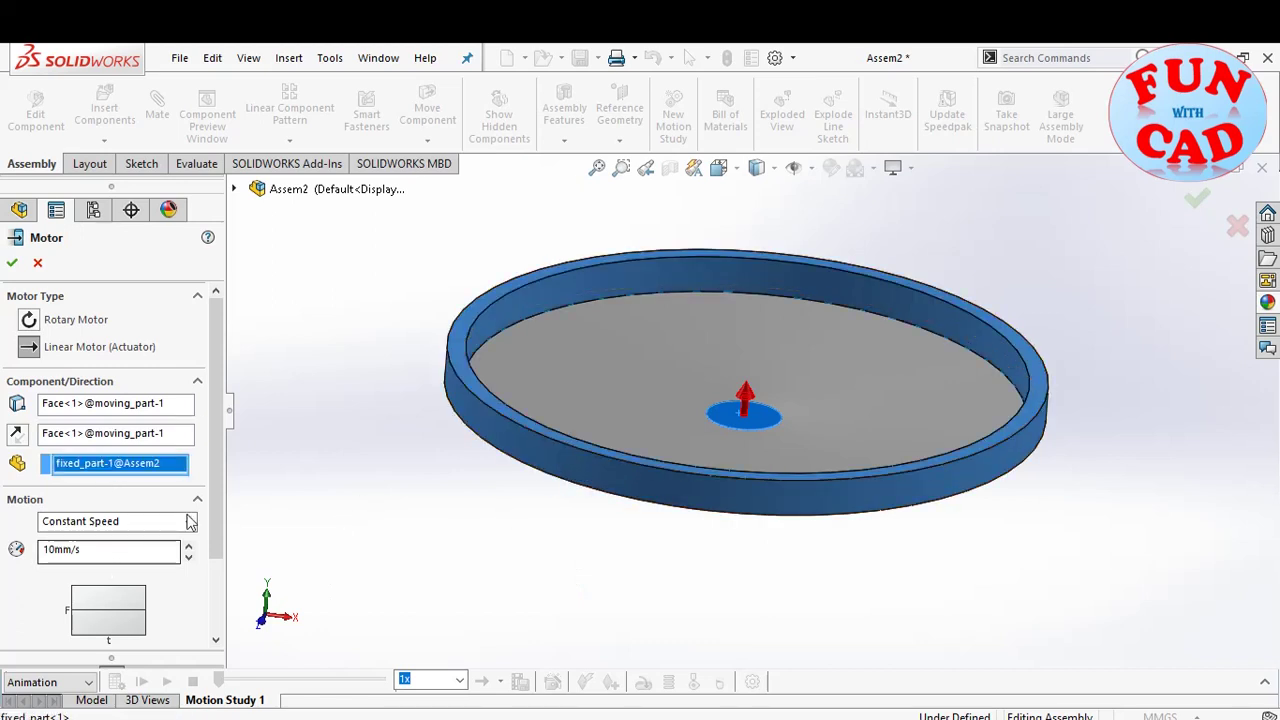
scroll(115, 549, "down", 1)
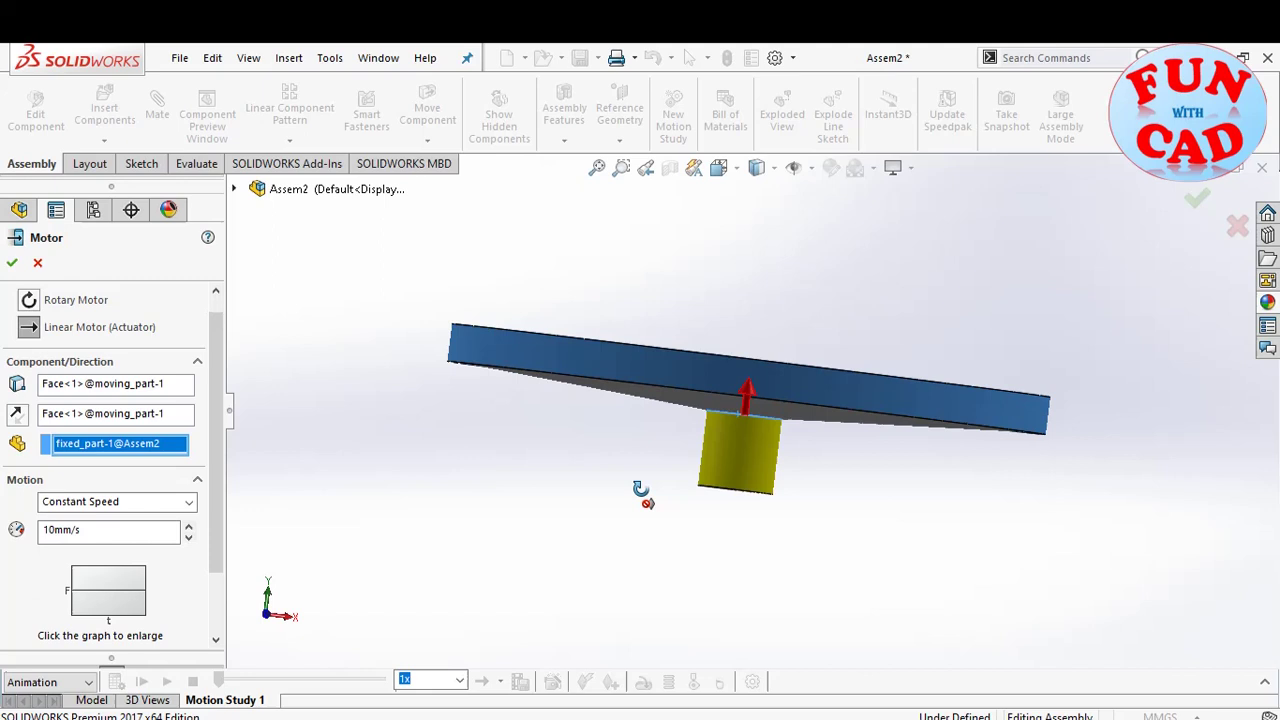
middle_click_drag(626, 545, 631, 497)
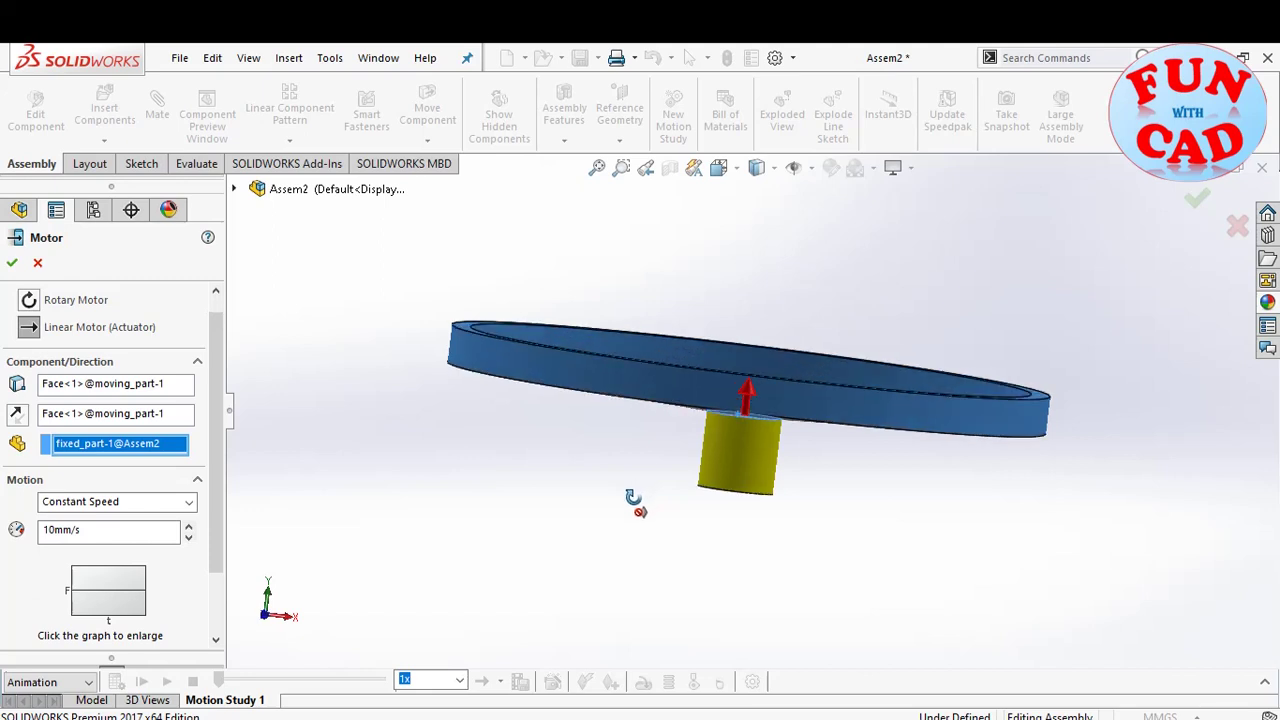
Step: Set the motor to oscillate with 5 mm amplitude at 1 Hz and confirm
left_click(172, 503)
left_click(128, 553)
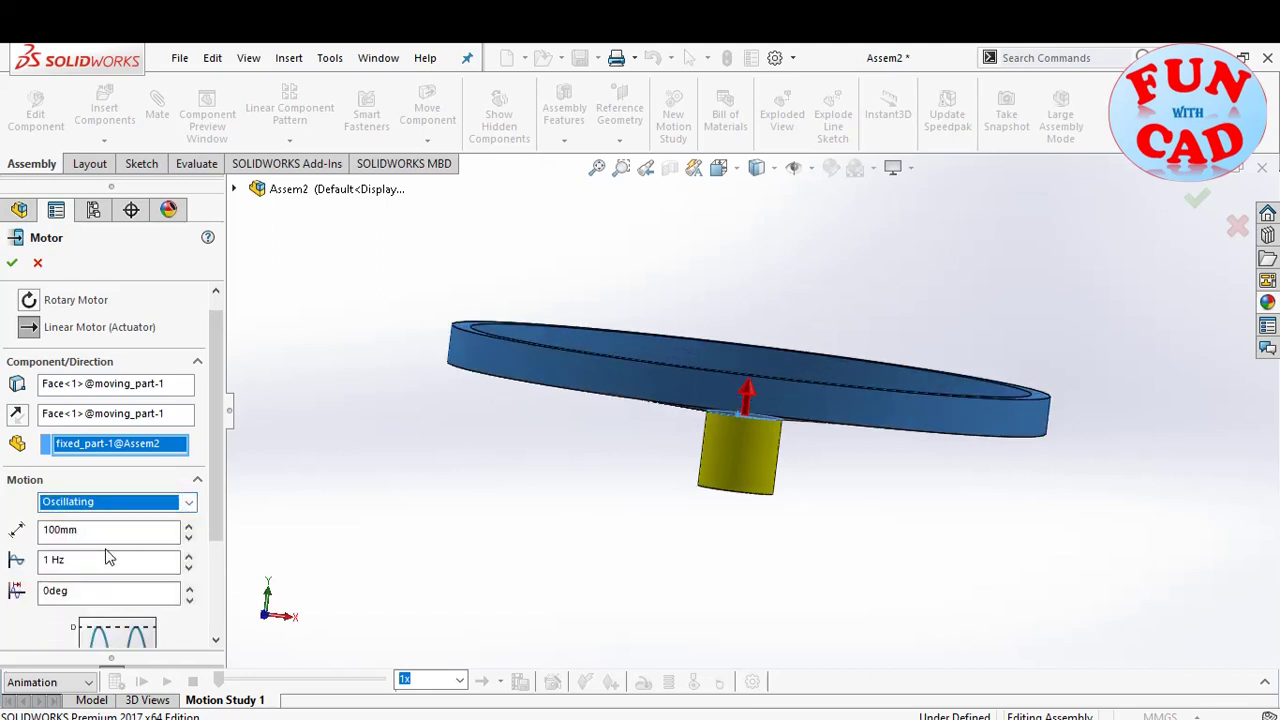
left_click_drag(95, 532, 45, 532)
type("5")
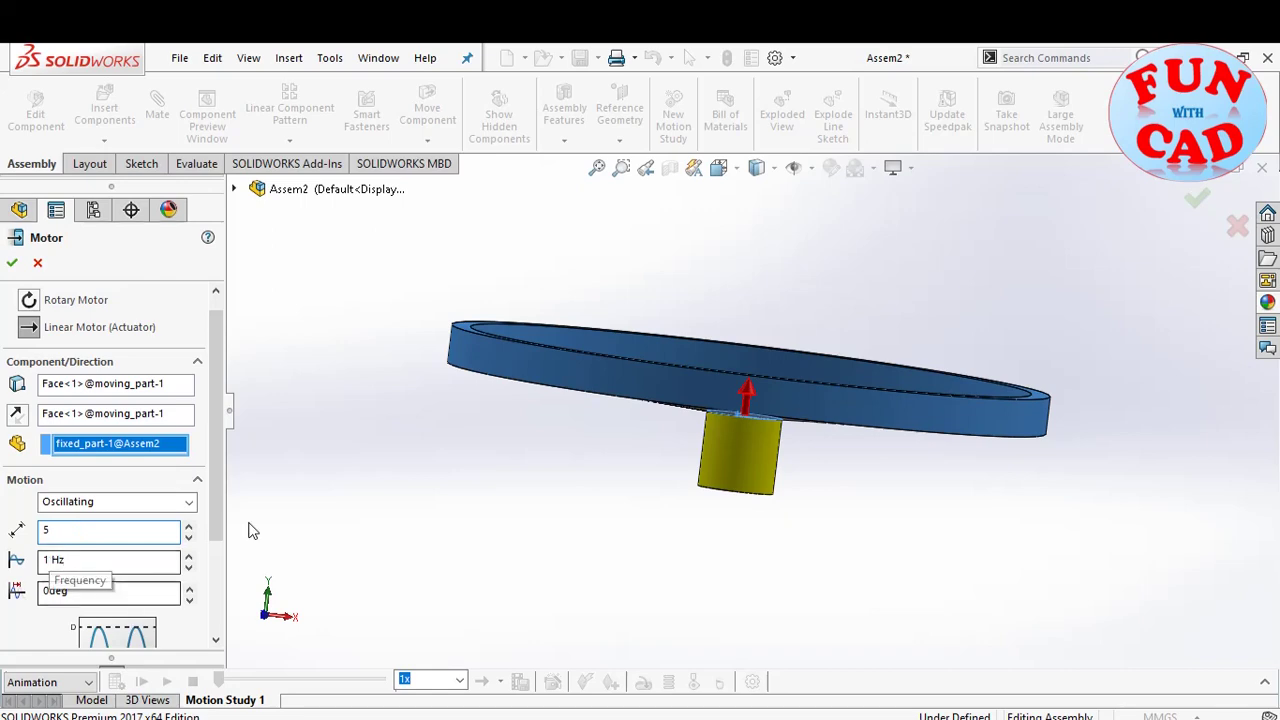
scroll(216, 512, "down", 3)
scroll(216, 510, "up", 5)
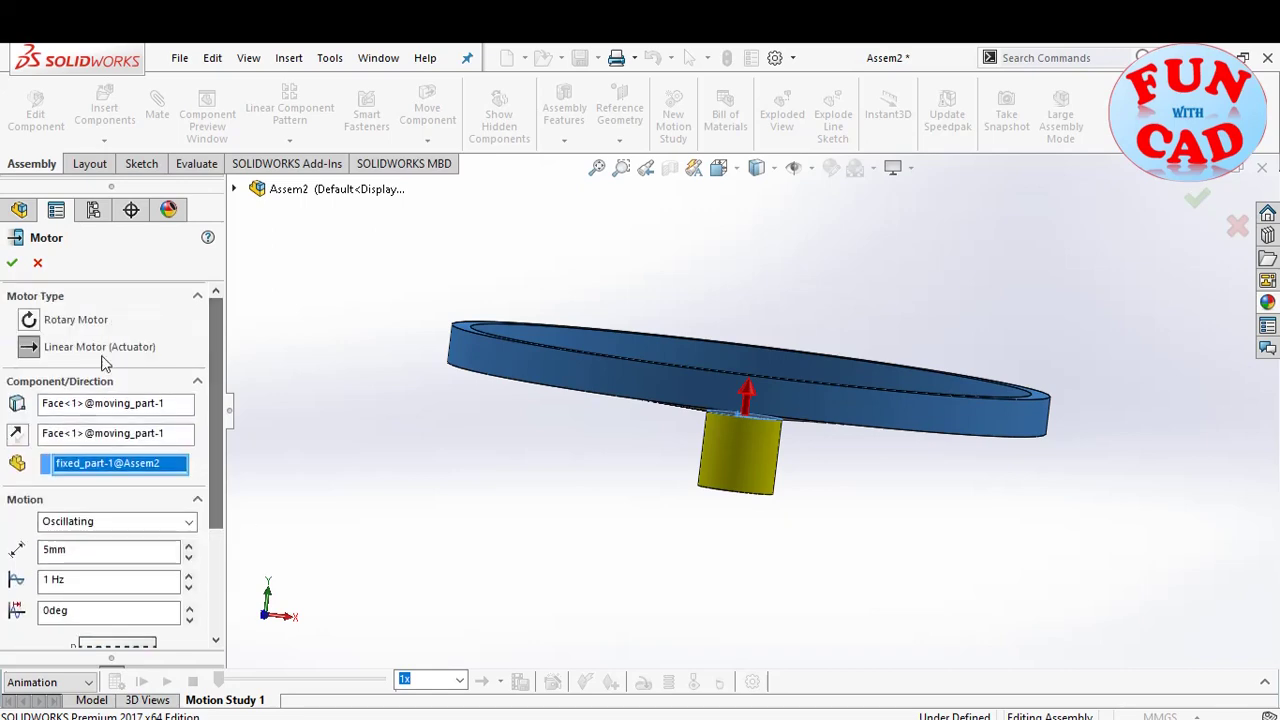
left_click(12, 264)
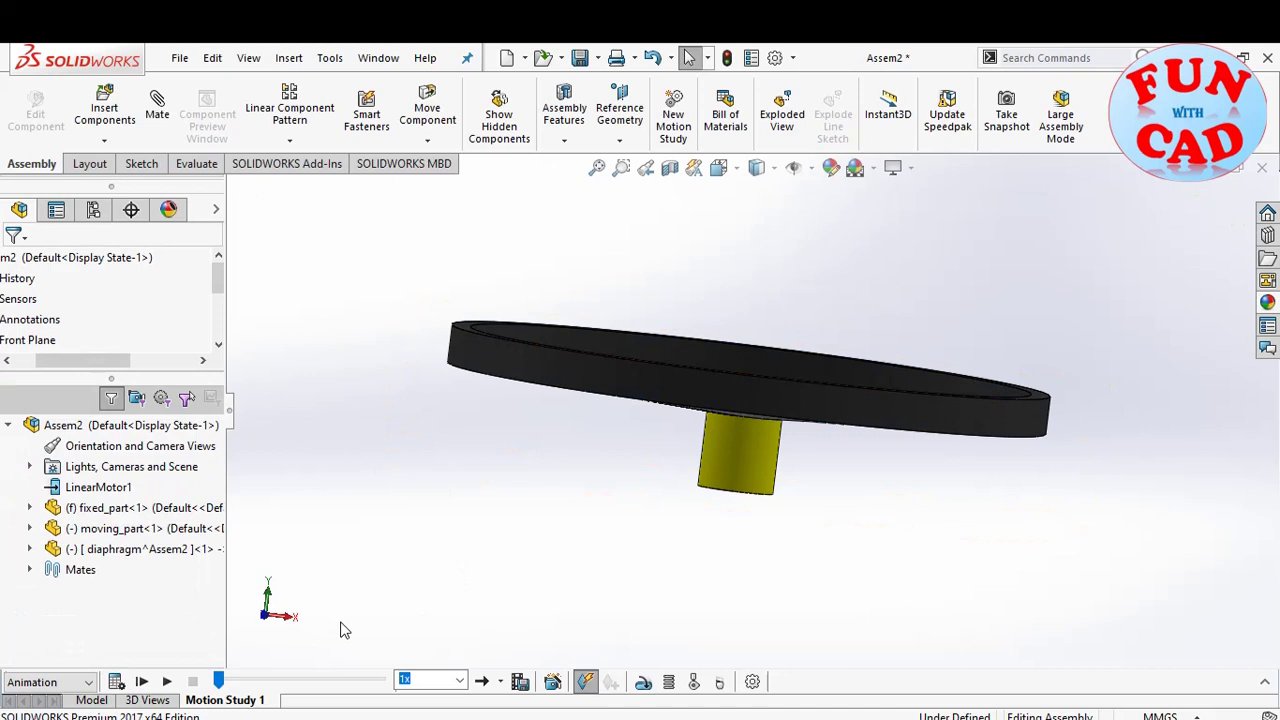
Step: Calculate Motion Study 1 and play it, orbiting to watch the cylinder oscillate
middle_click_drag(928, 531, 908, 608)
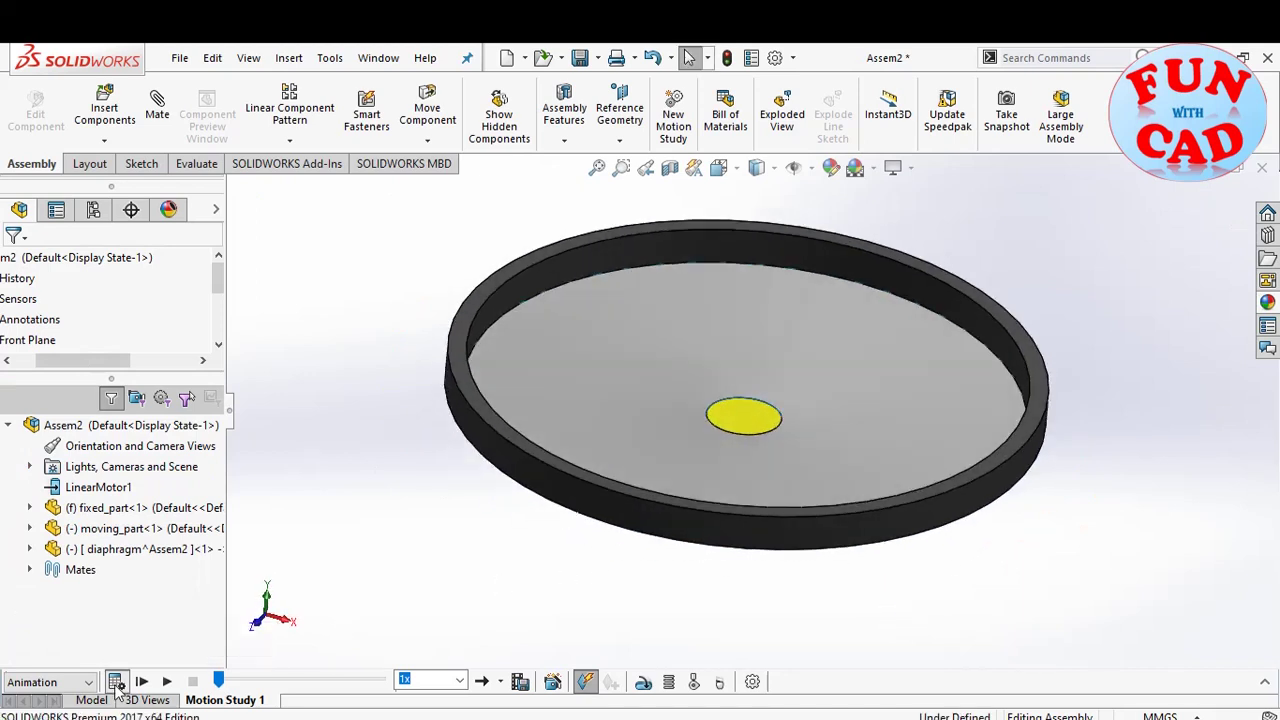
left_click(116, 682)
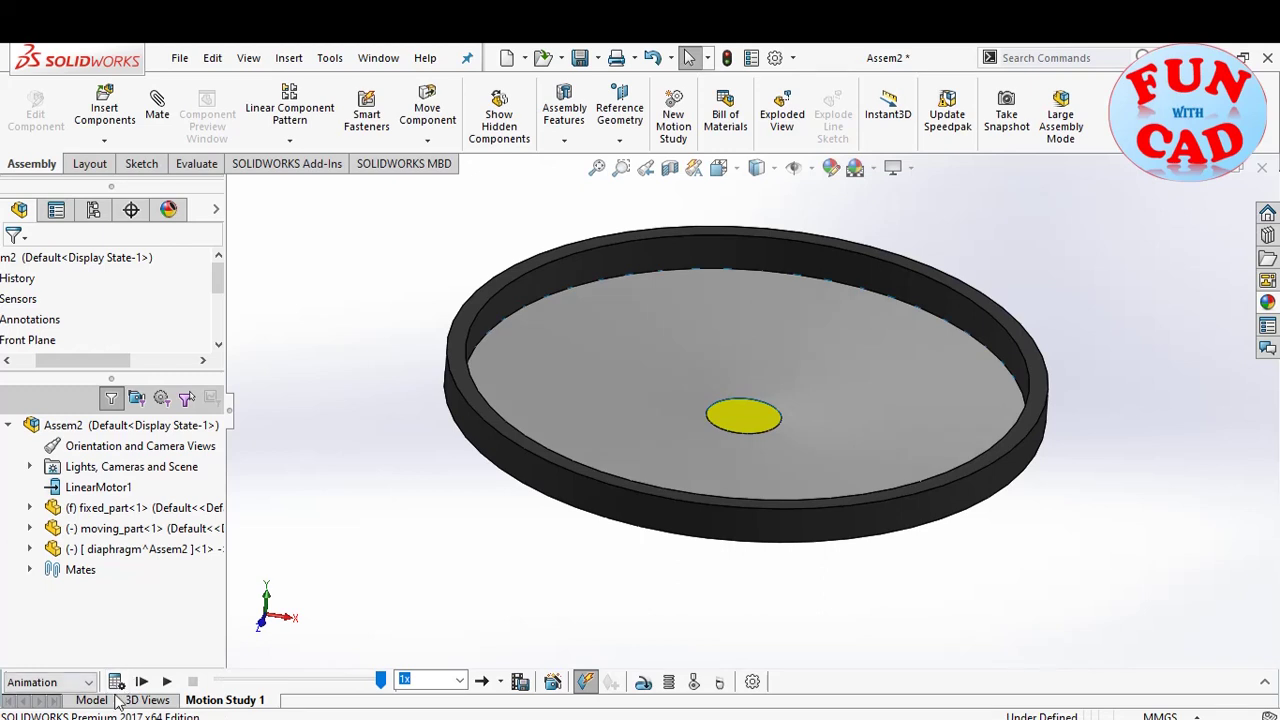
left_click(168, 681)
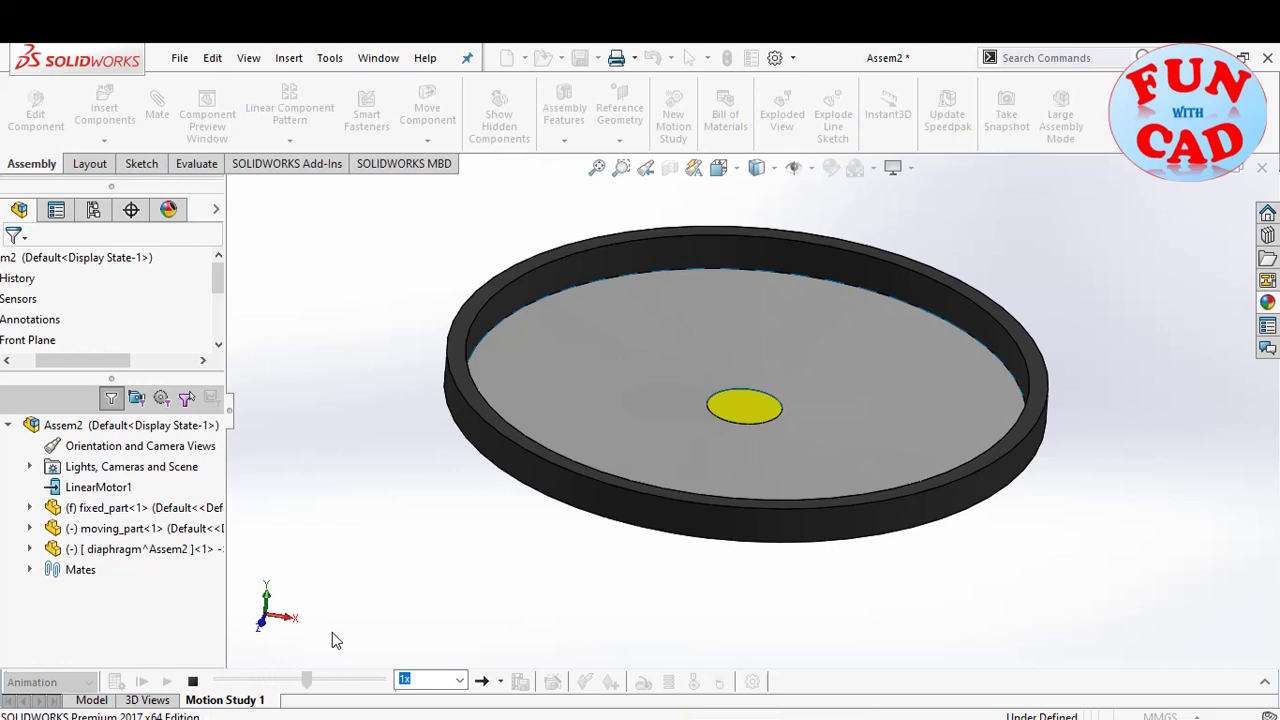
middle_click_drag(548, 615, 586, 527)
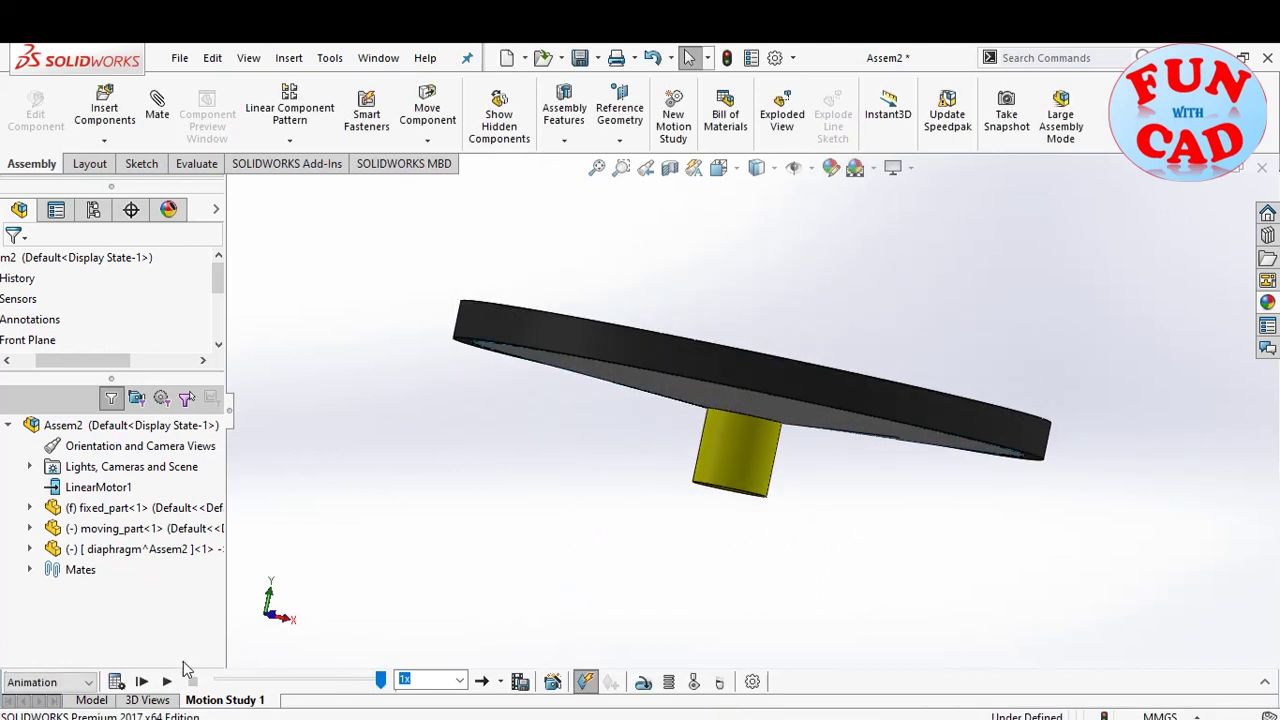
left_click(167, 683)
middle_click_drag(703, 486, 694, 446)
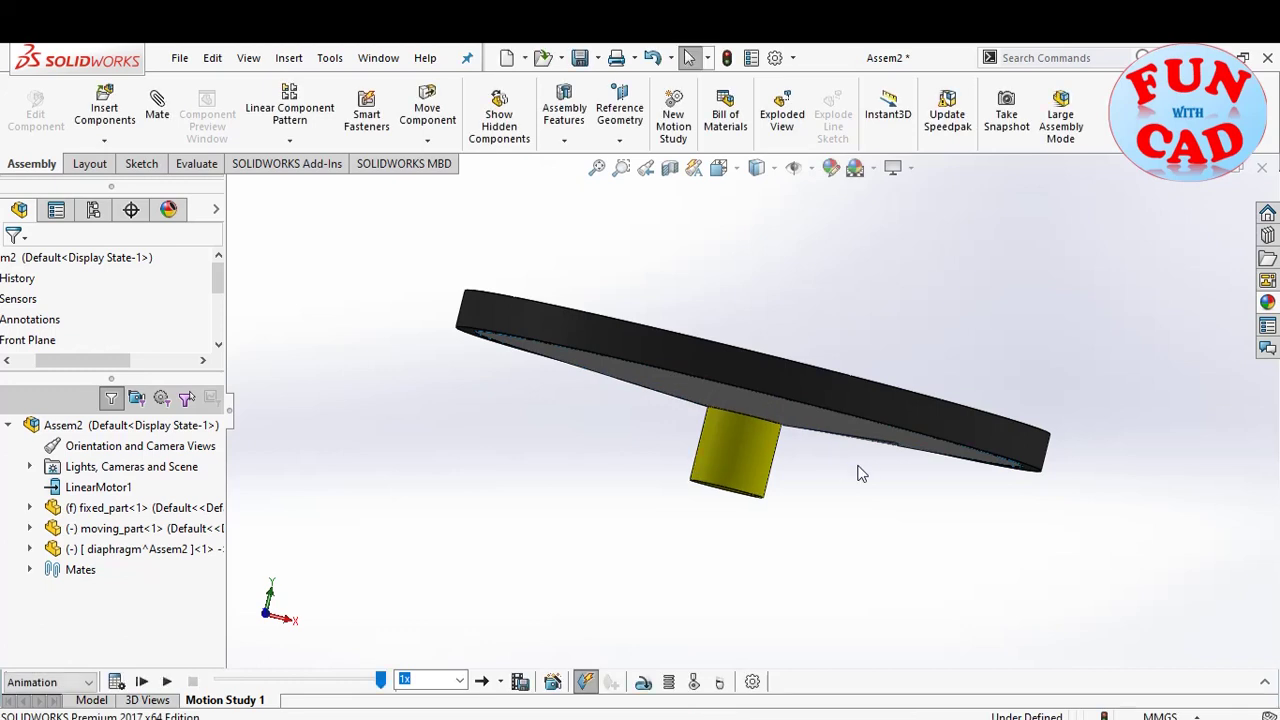
middle_click_drag(862, 474, 823, 523)
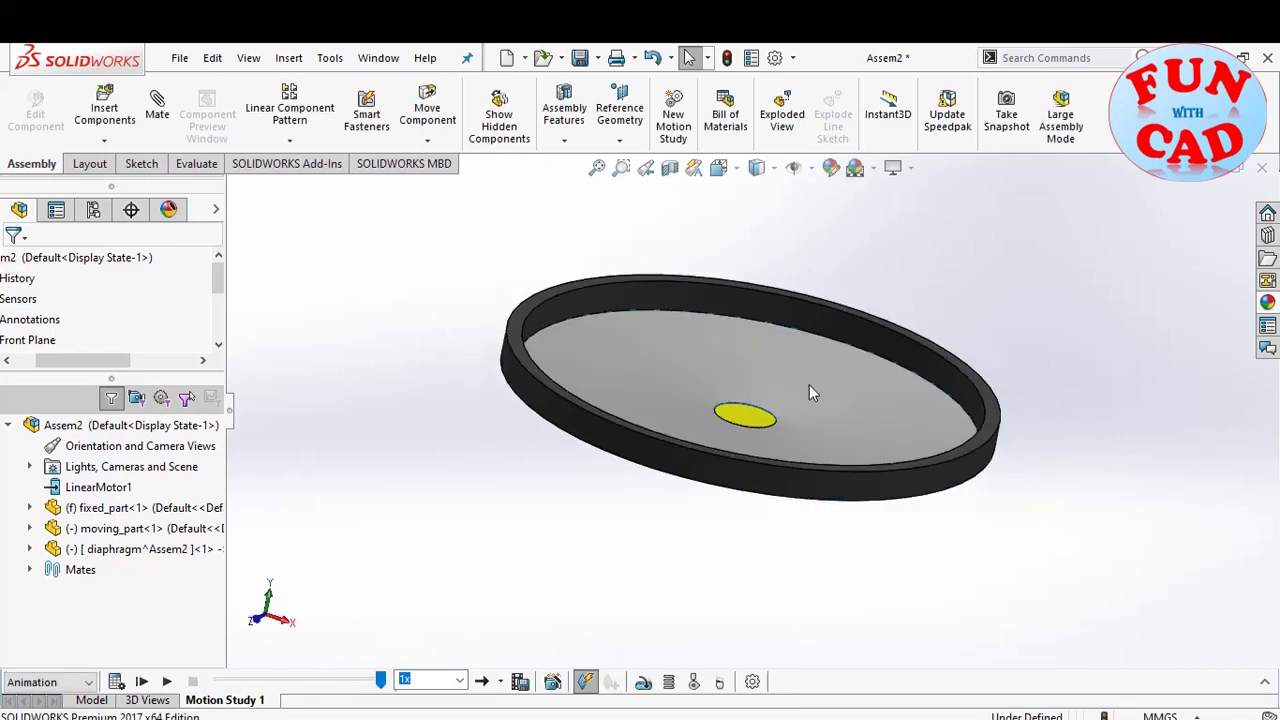
Step: Apply a Front Plane section view cutting the assembly through its middle
left_click(669, 167)
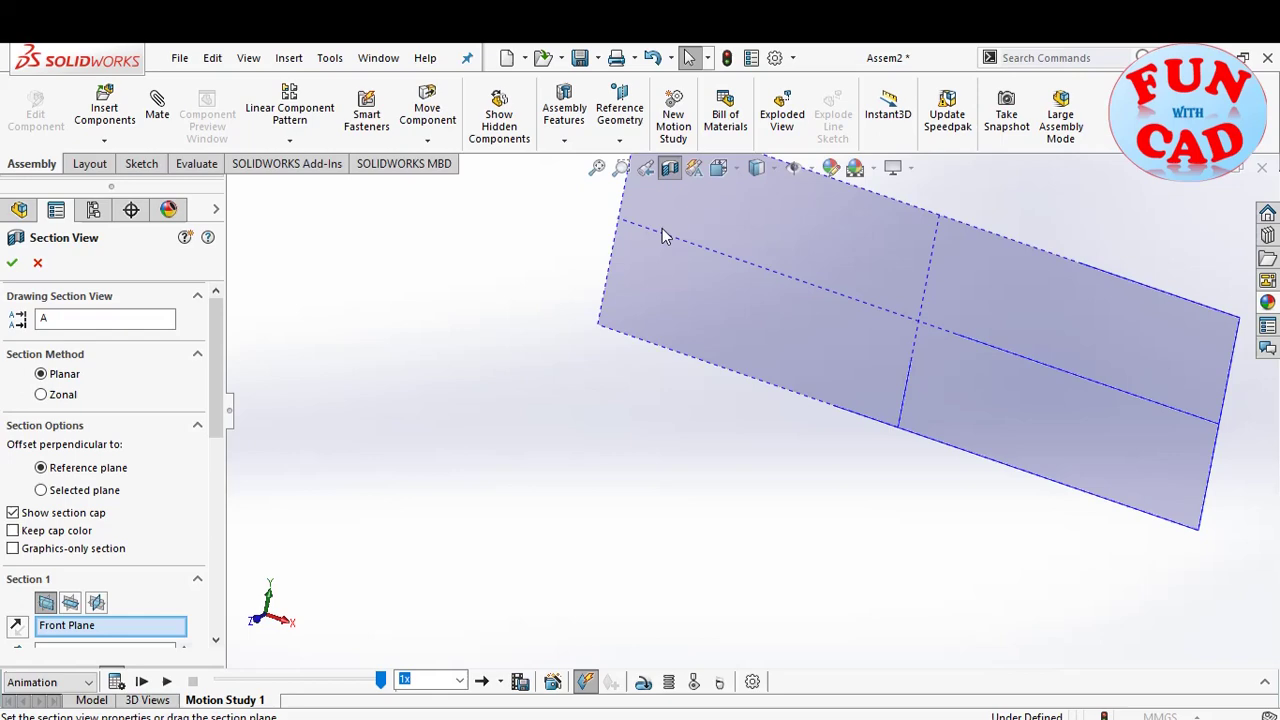
left_click_drag(876, 324, 697, 442)
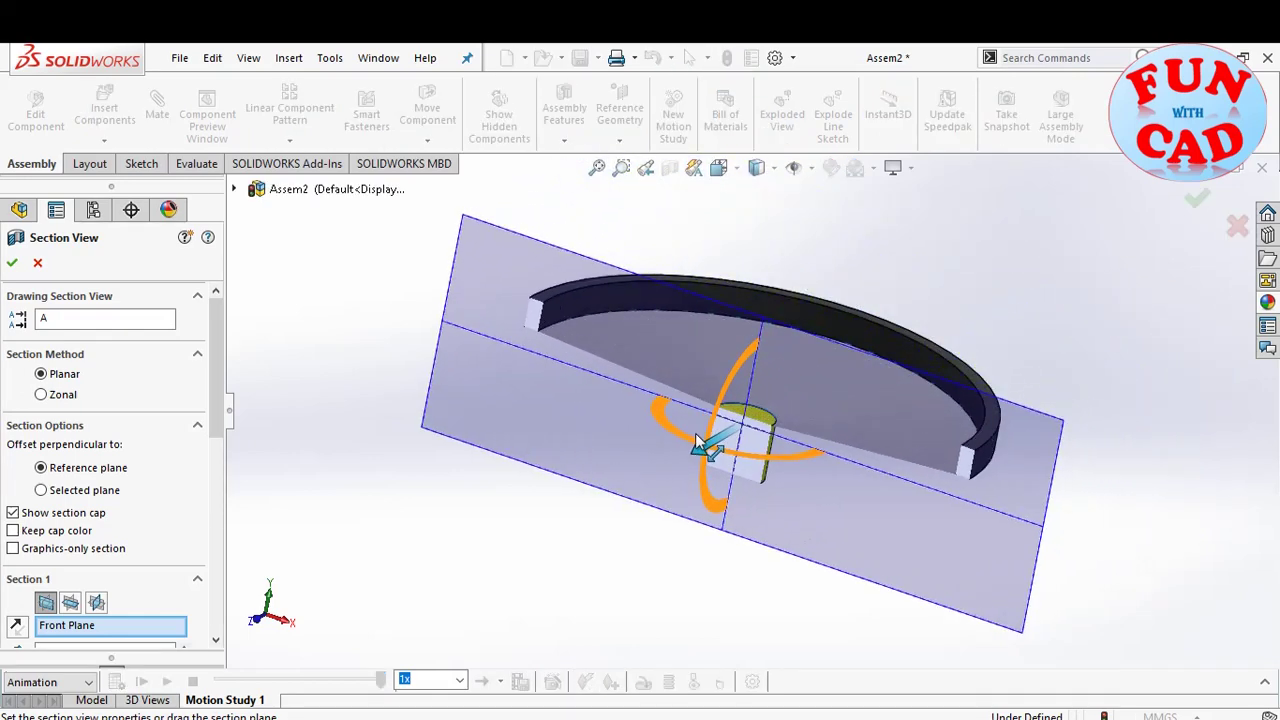
left_click(1197, 204)
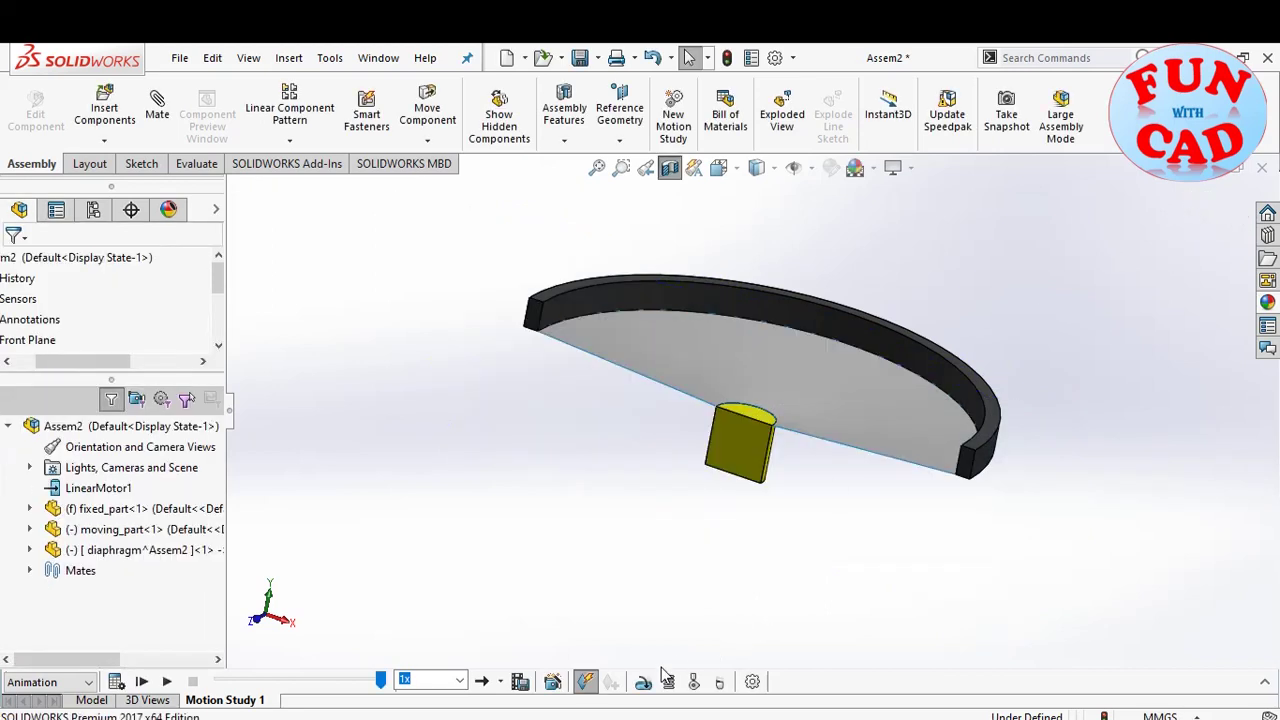
Step: Play the motion study at 0.5x speed in the sectioned view, twice
left_click(458, 681)
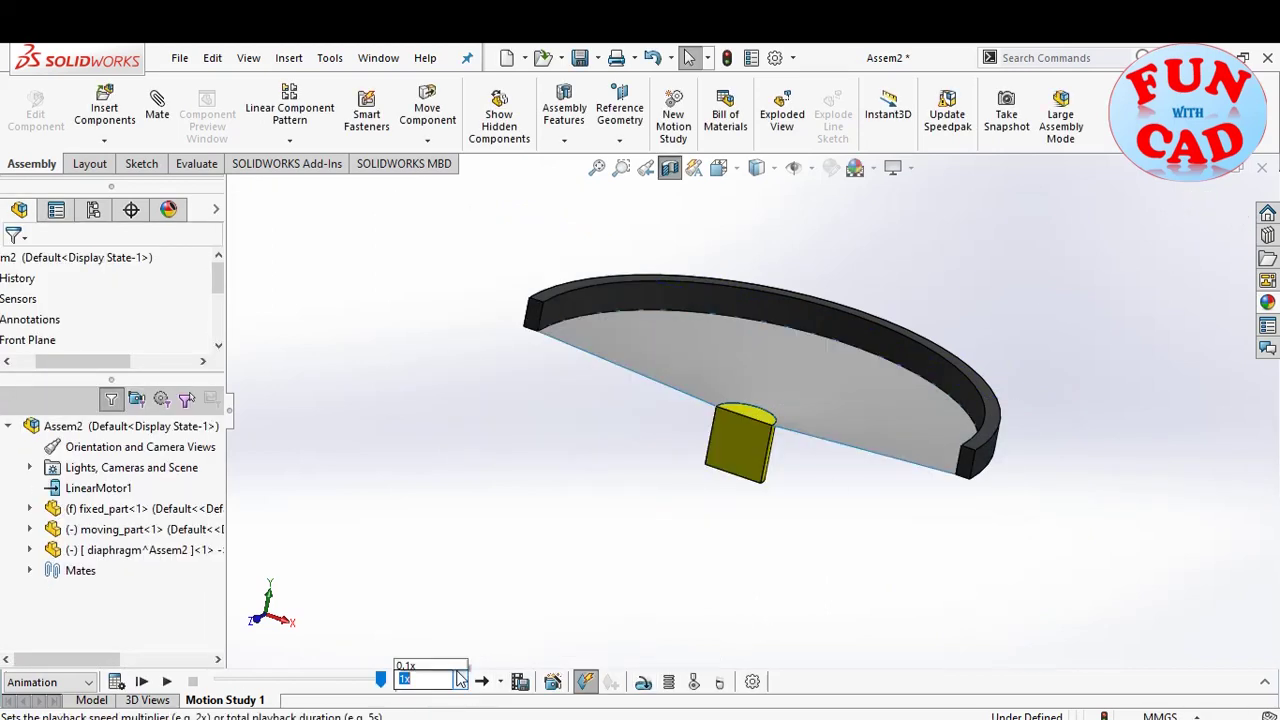
left_click(418, 586)
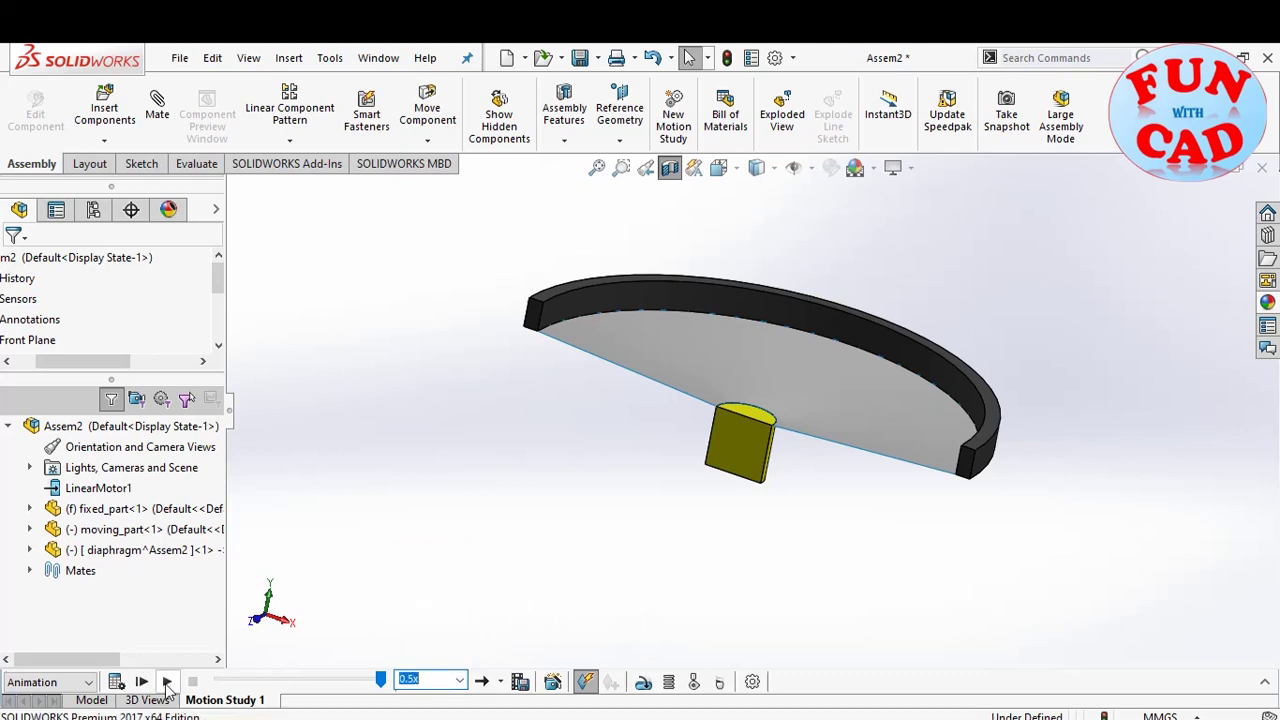
left_click(167, 682)
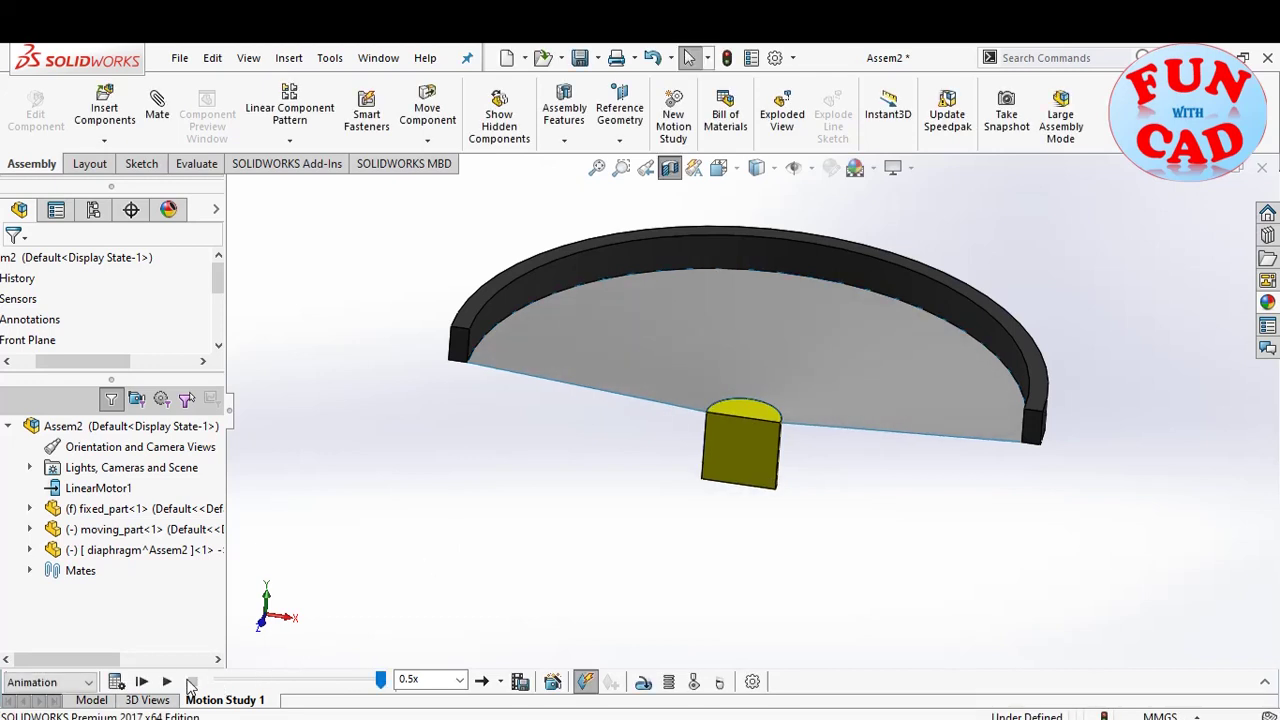
left_click(168, 681)
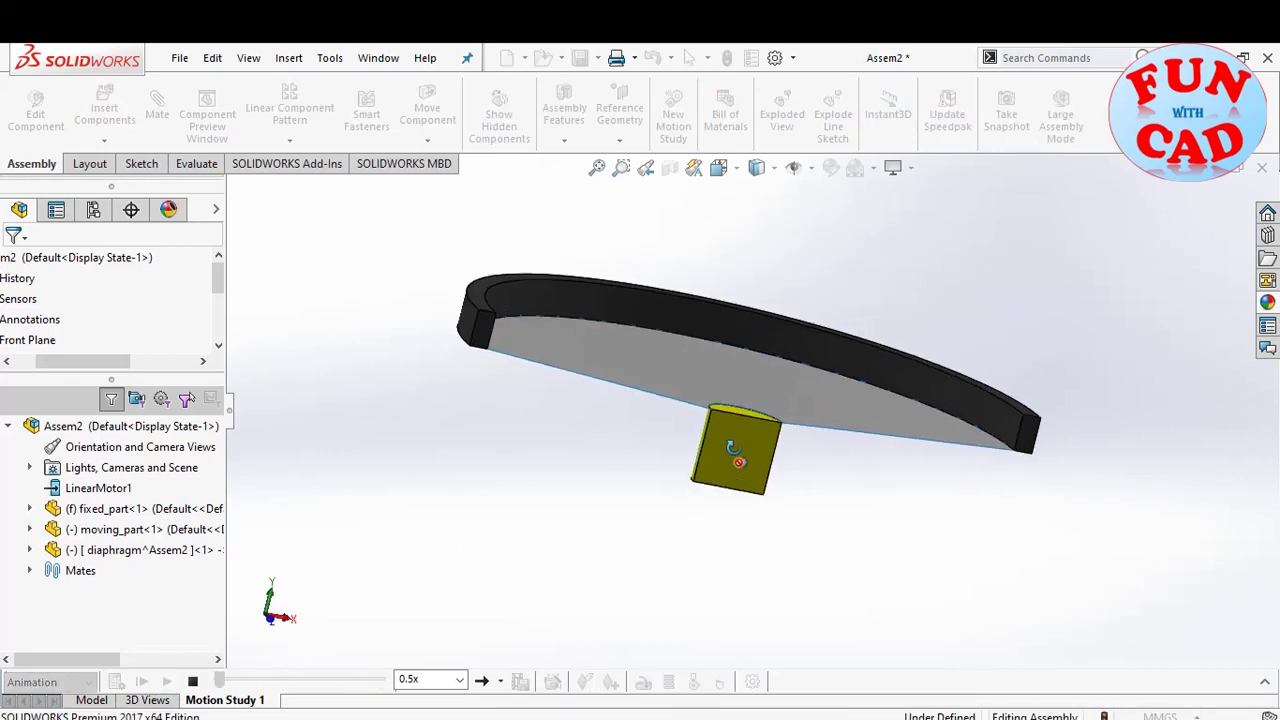